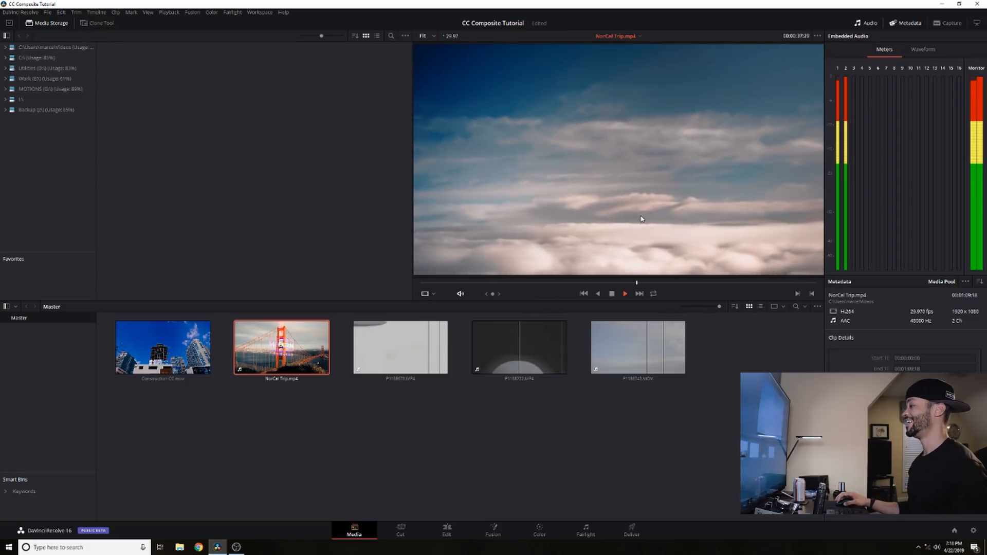
- Play back the cloud and eye close-up shots in NorCal Trip.mp4 to examine the finished composite effect
drag(611, 282, 601, 283)
key(space)
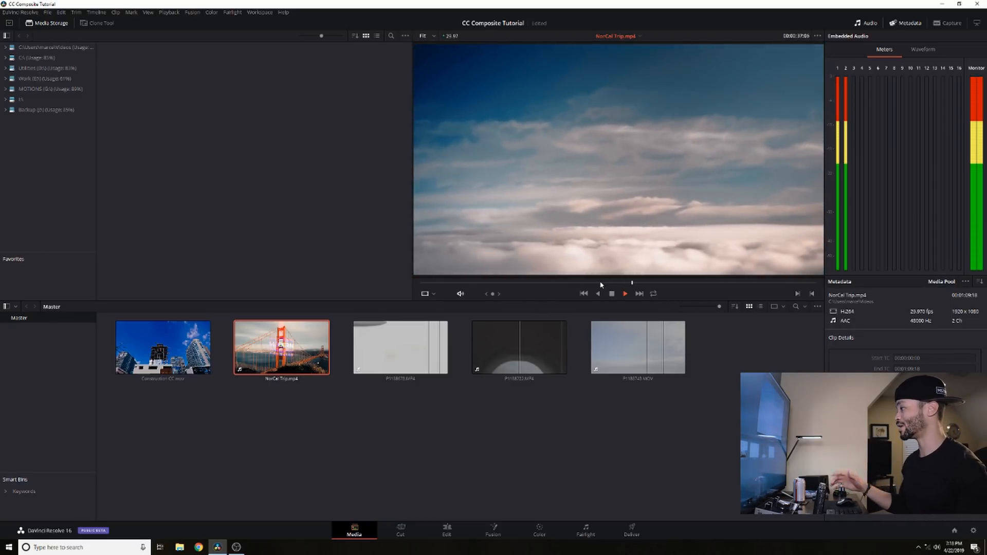
key(space)
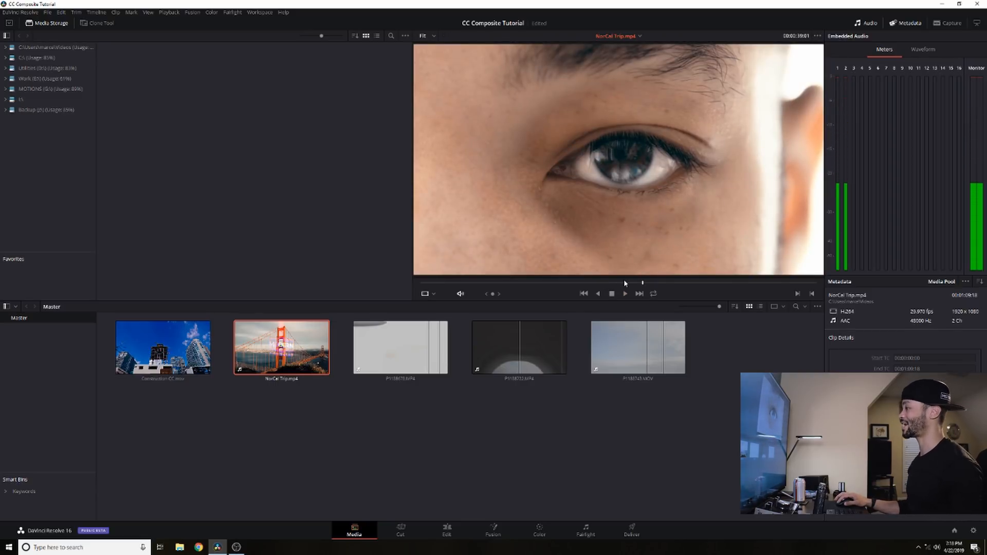
click(624, 281)
key(space)
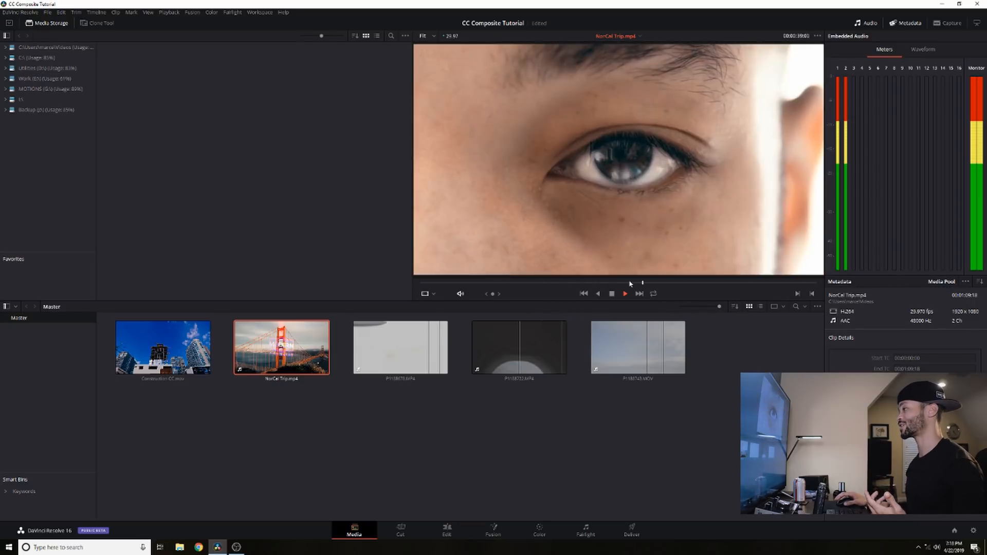
key(space)
drag(646, 285, 642, 284)
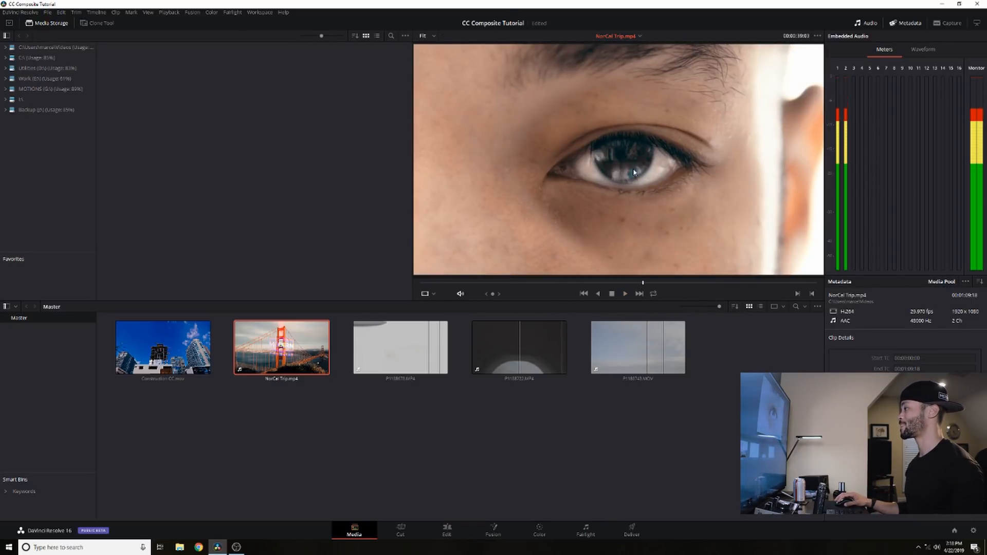
key(space)
key(space)
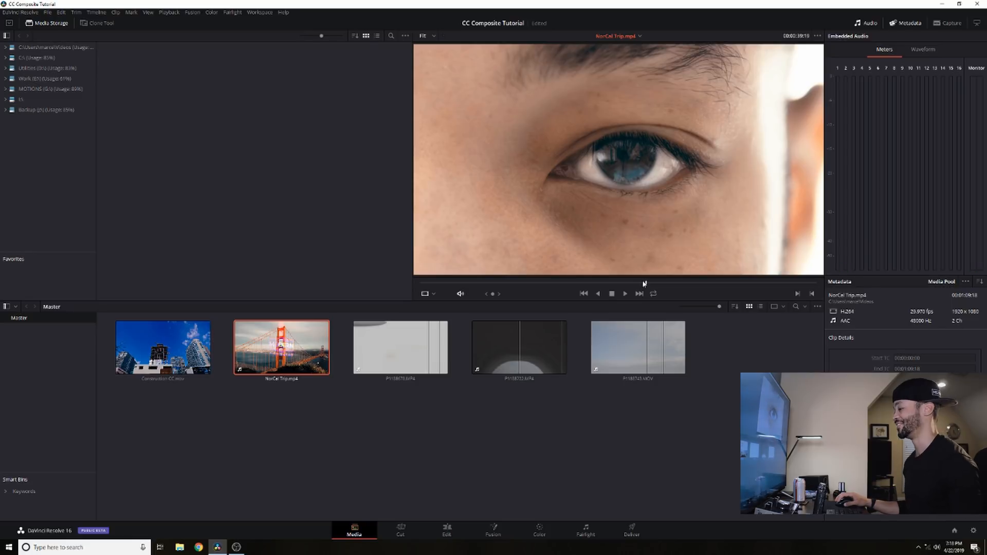
- Scrub through the marked range of P1188722.MP4 and mark its out point at about 01:16:18
click(532, 360)
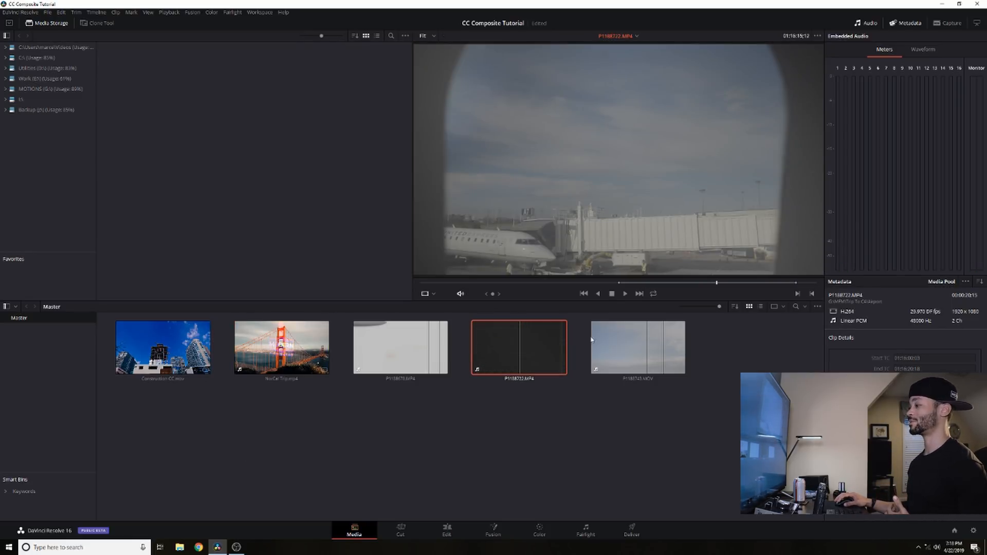
mouse_move(621, 283)
mouse_down()
mouse_move(781, 279)
mouse_move(621, 287)
mouse_up()
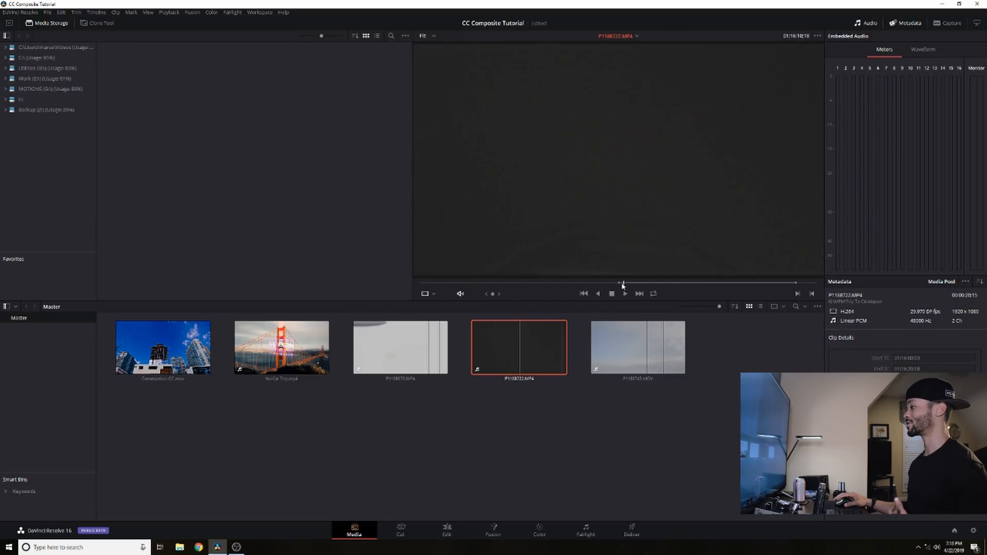
right_click(623, 284)
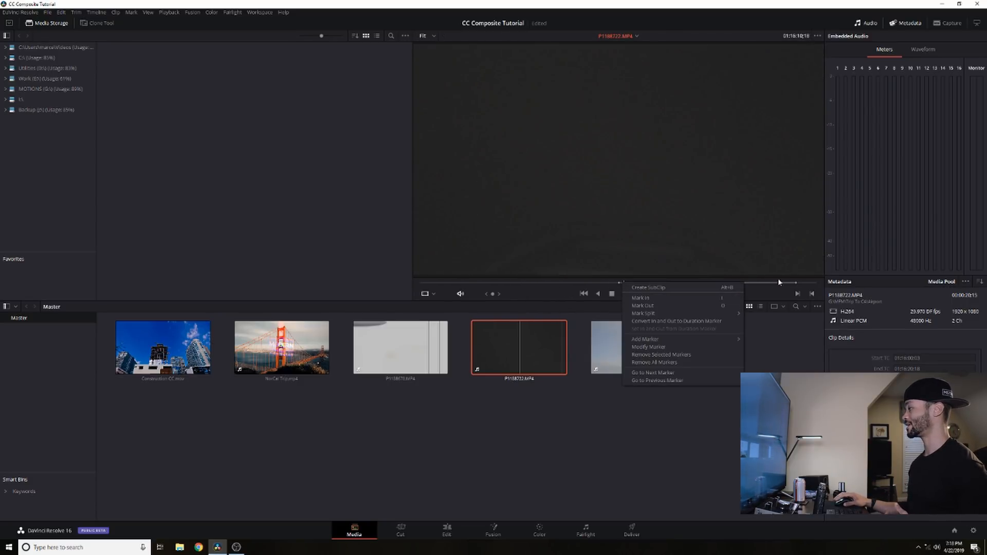
click(796, 283)
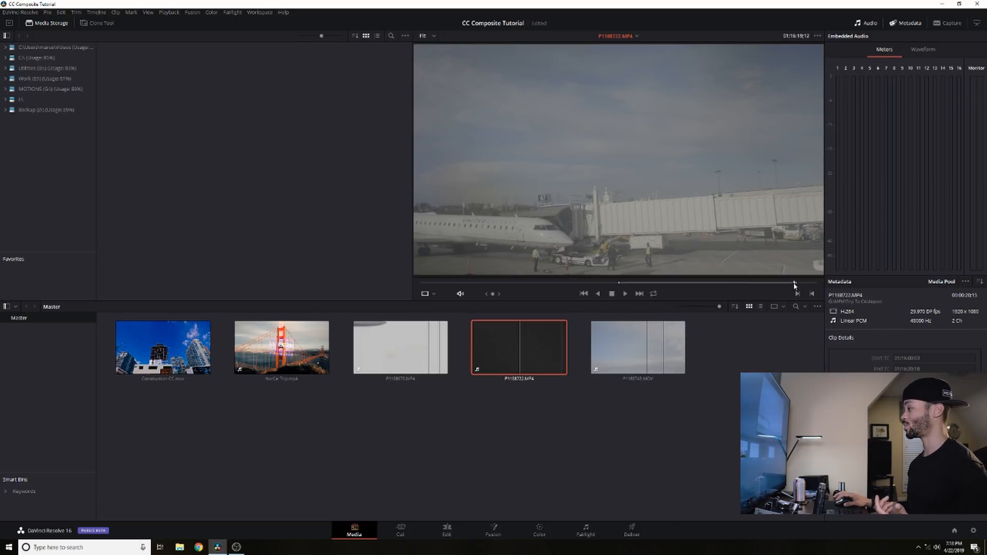
mouse_move(793, 284)
mouse_down()
mouse_move(735, 290)
mouse_move(786, 283)
mouse_up()
right_click(785, 283)
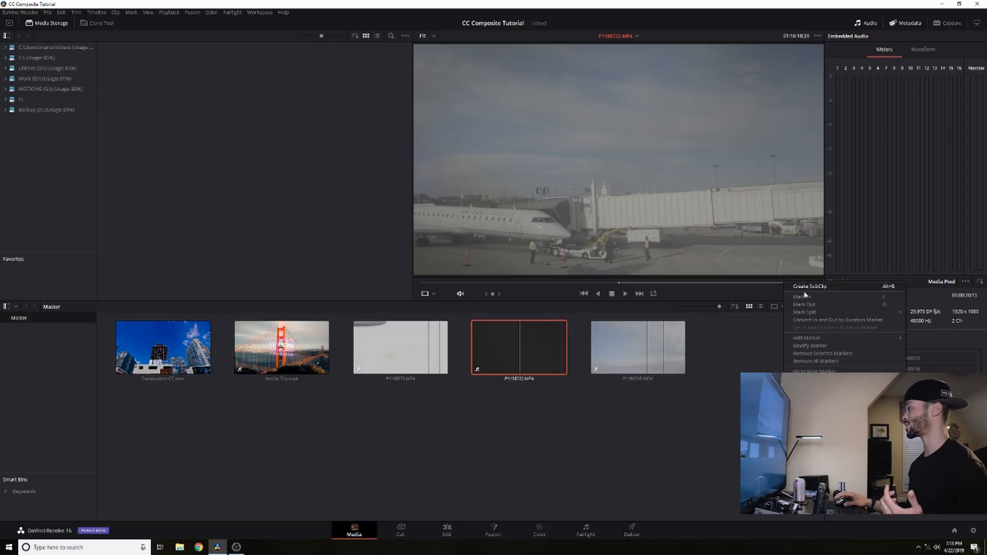
click(781, 298)
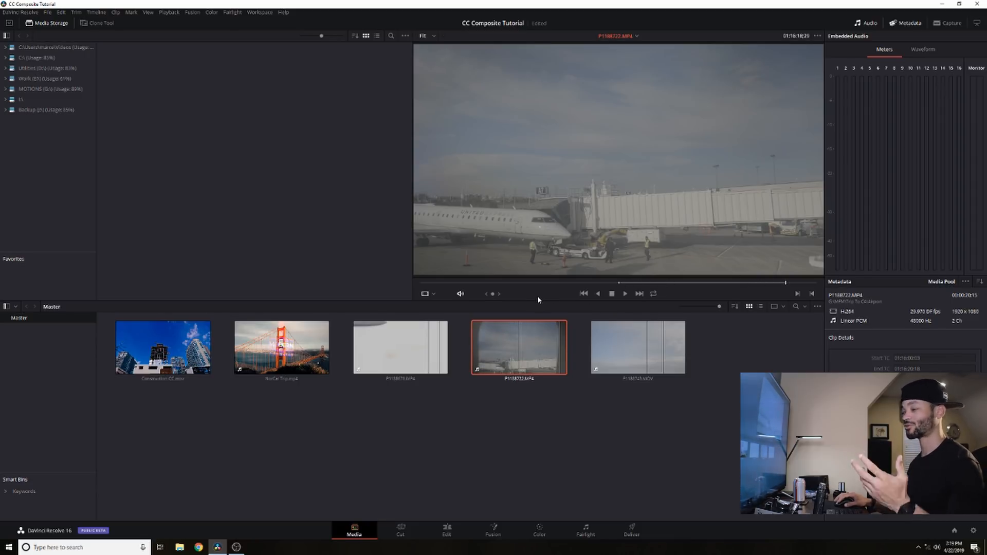
- Preview the cloud clip P1188743.MOV, create Timeline 1 from it, and open that timeline for editing
click(662, 341)
click(655, 282)
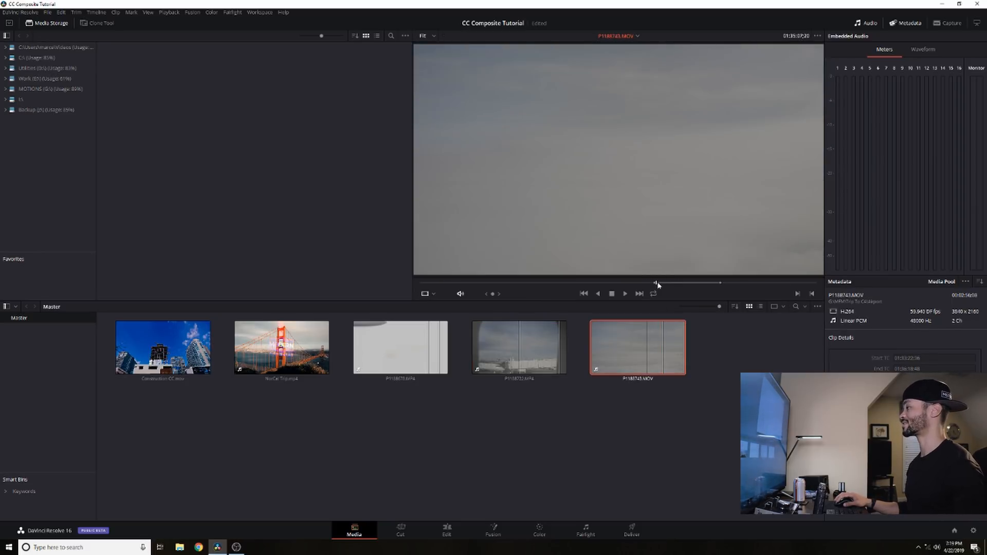
key(space)
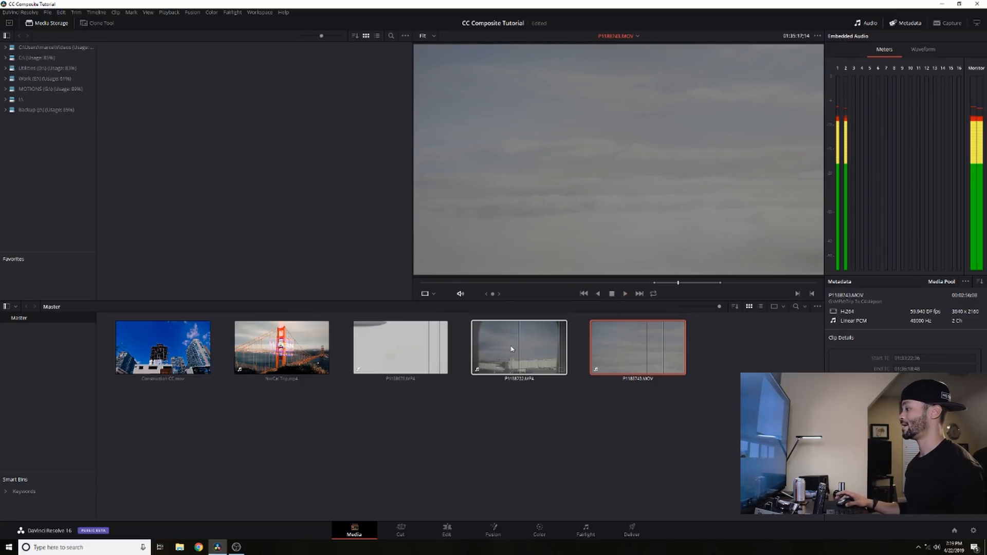
right_click(651, 334)
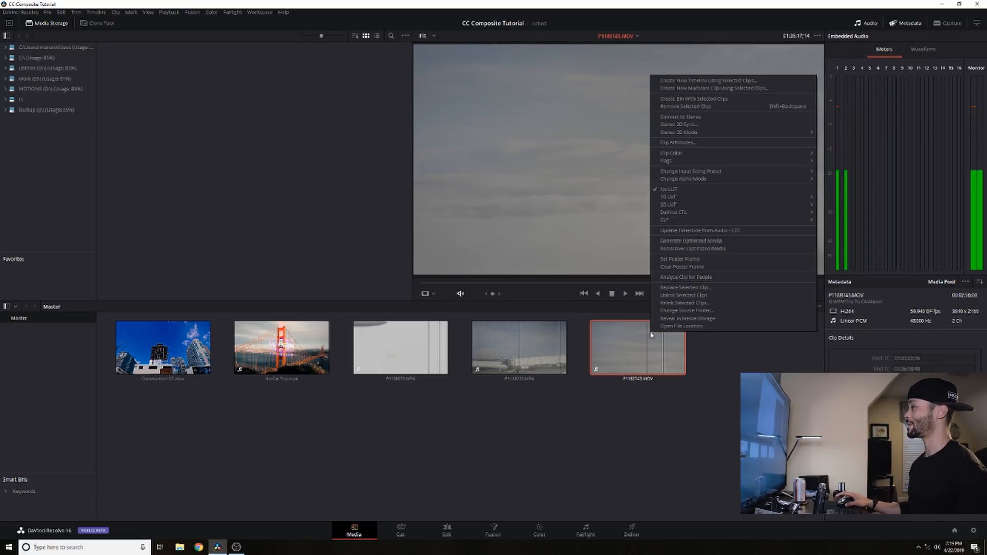
click(689, 81)
click(567, 314)
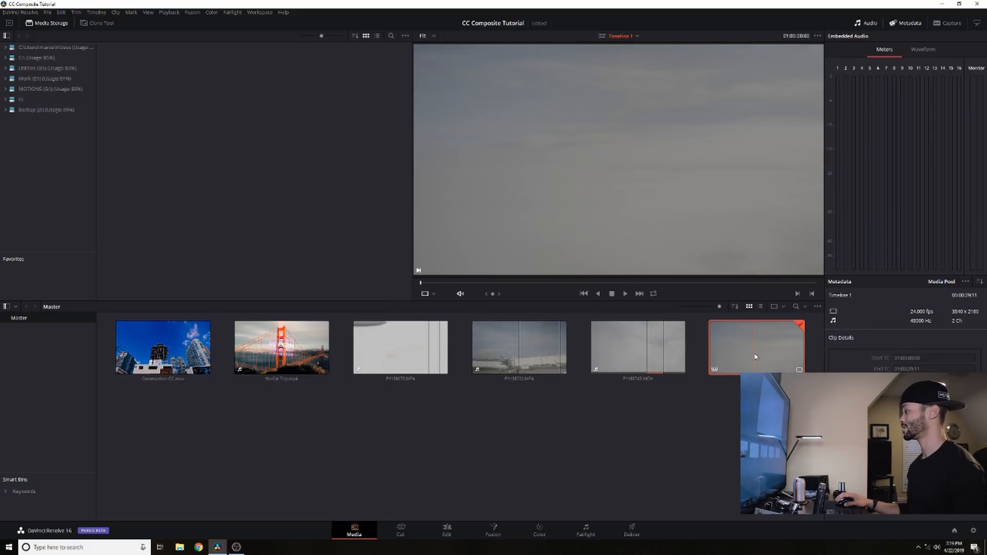
double_click(749, 350)
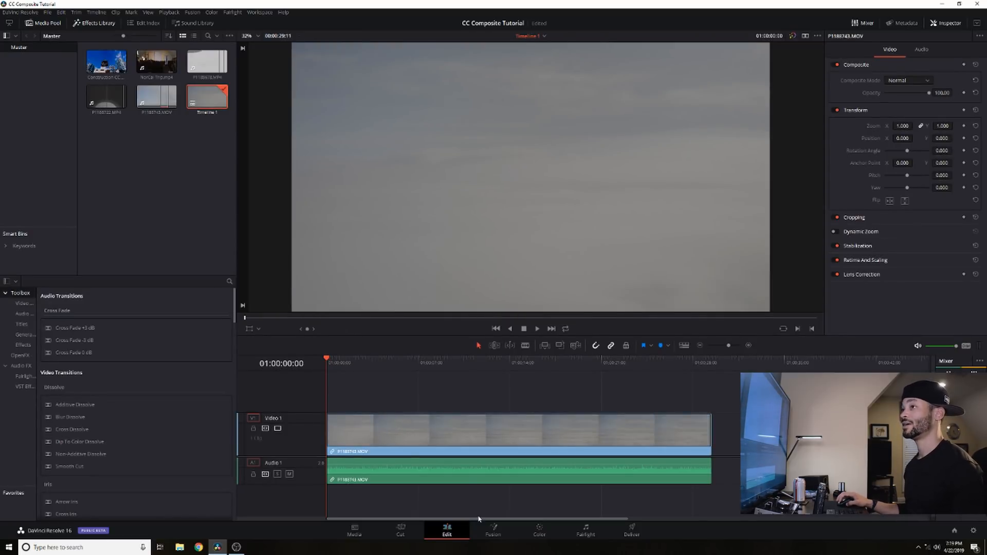
- Place only the video of P1188722.MP4 on a new Video 2 track above the cloud clip, at the timeline start
double_click(114, 99)
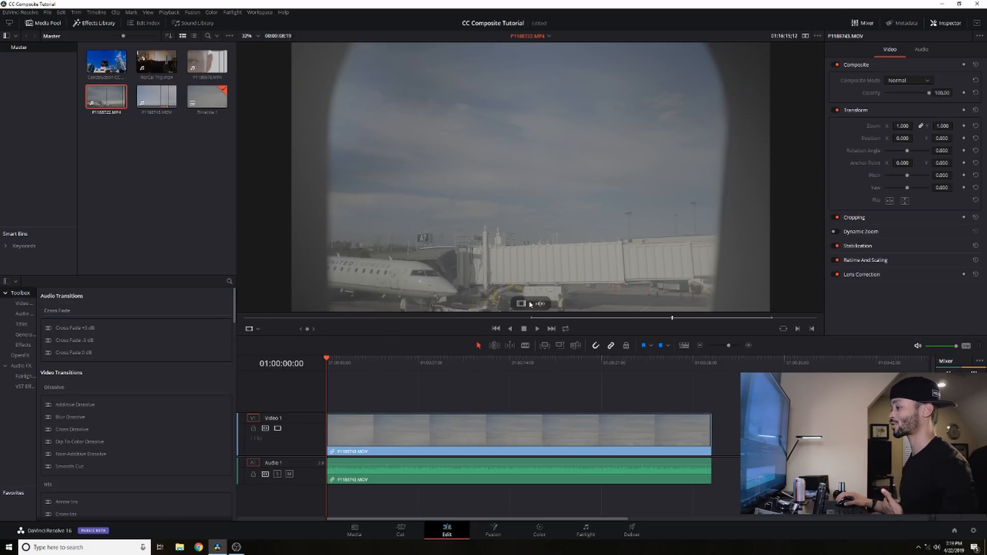
drag(524, 305, 331, 398)
click(516, 398)
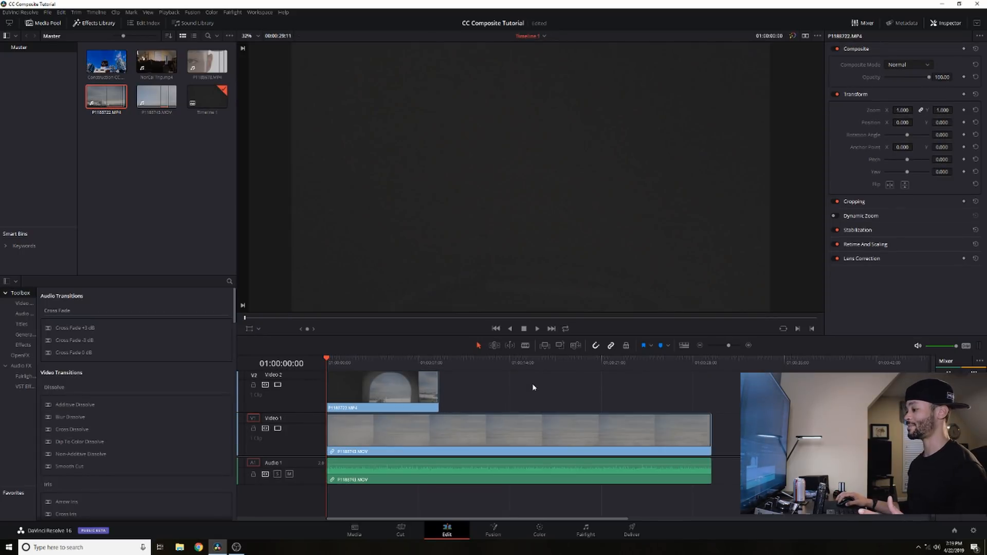
- Unlink the cloud clip's audio from its video and delete it from Audio 1
click(453, 464)
click(468, 401)
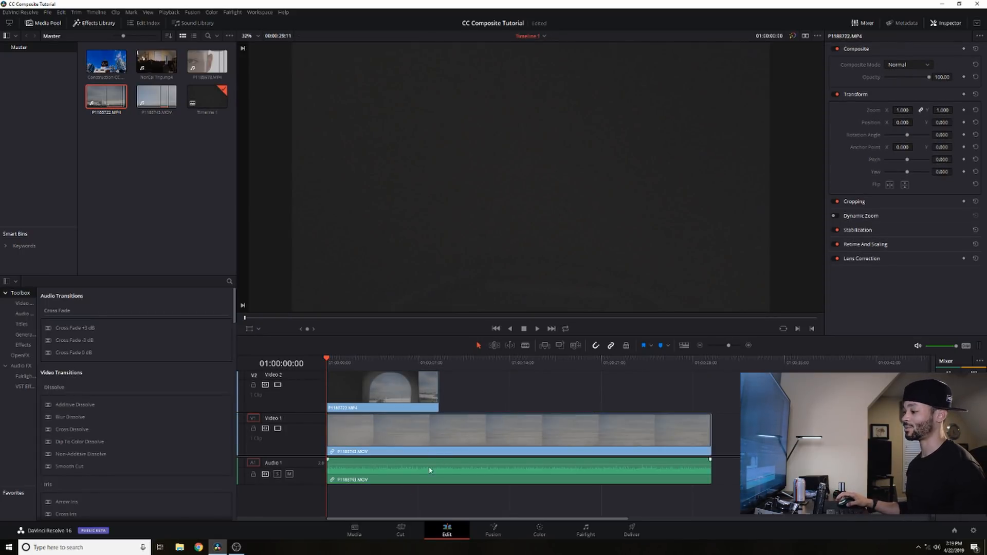
click(417, 474)
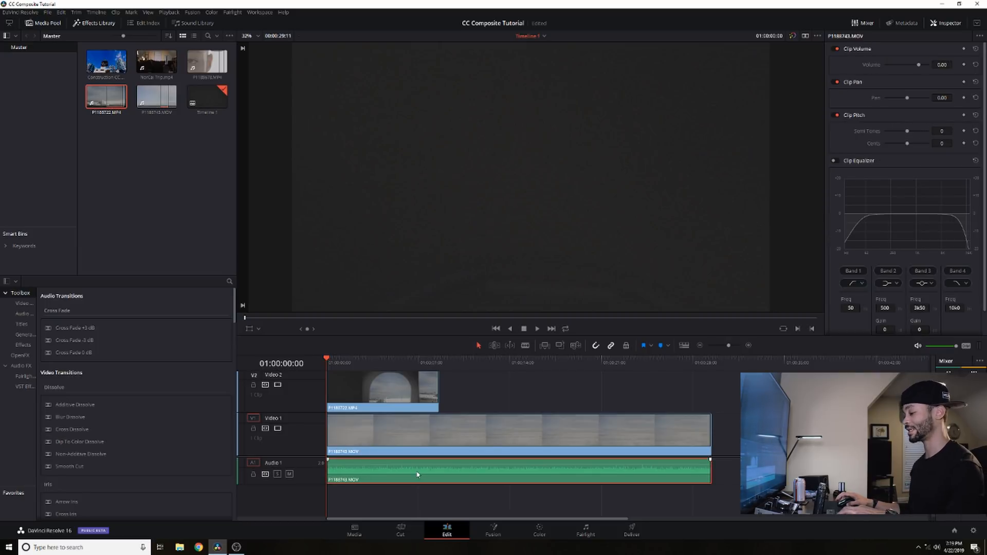
key(Delete)
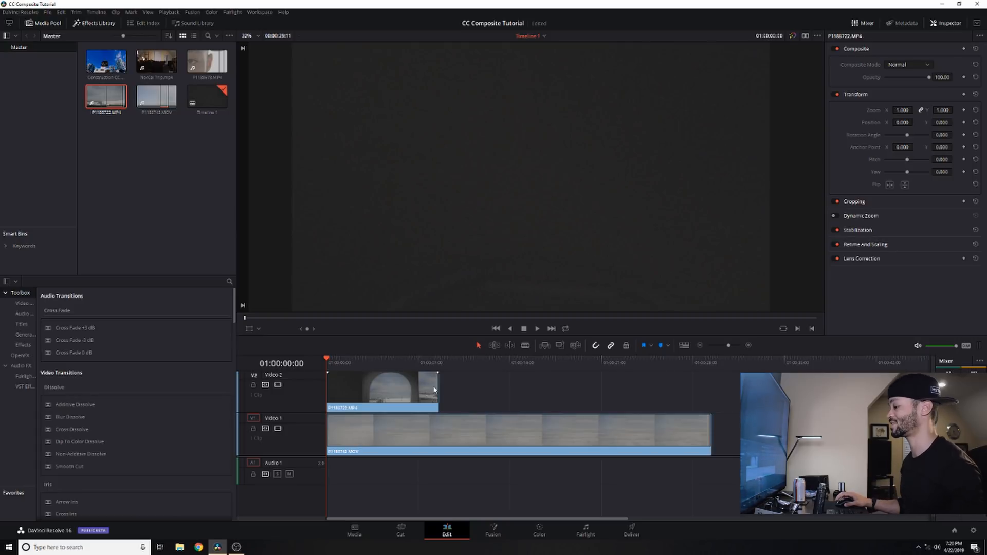
- Play and scrub the timeline from its start to examine the plane window shot and the cloud footage beneath it
drag(334, 364, 411, 367)
click(332, 365)
key(space)
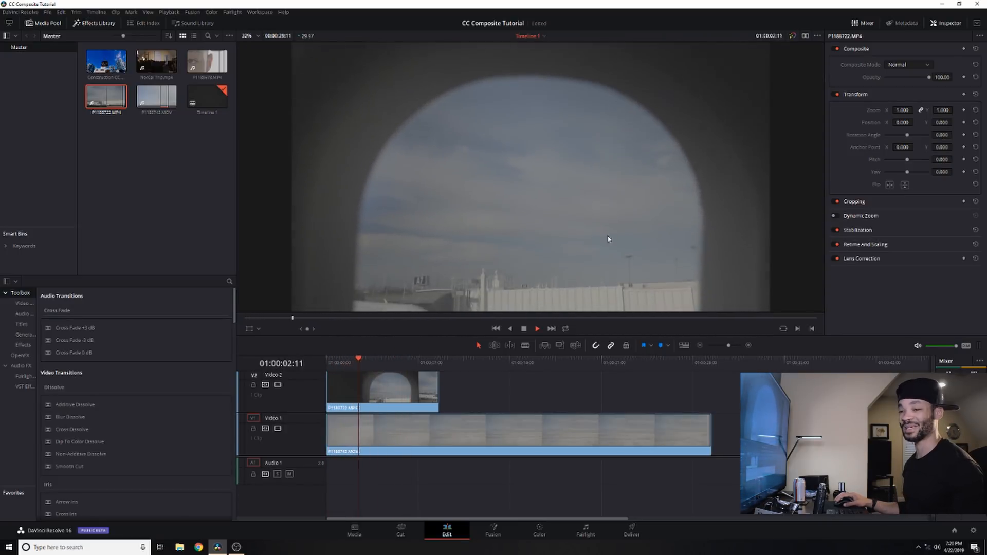
key(space)
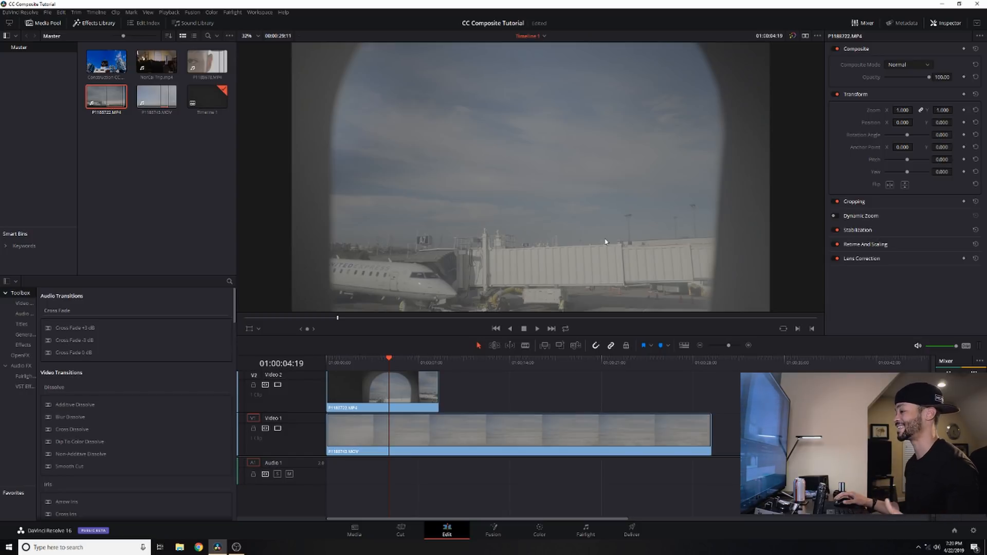
drag(338, 364, 352, 369)
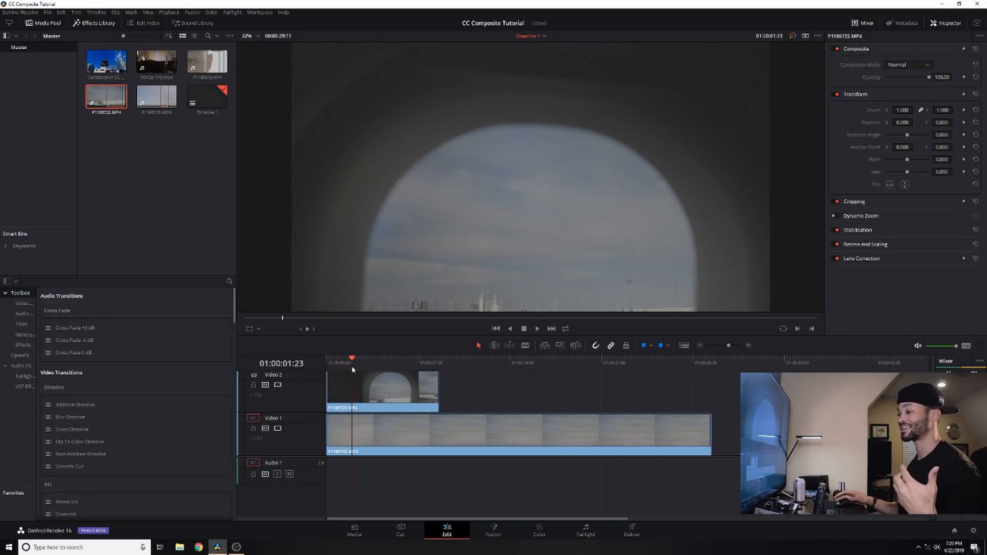
drag(335, 365, 327, 363)
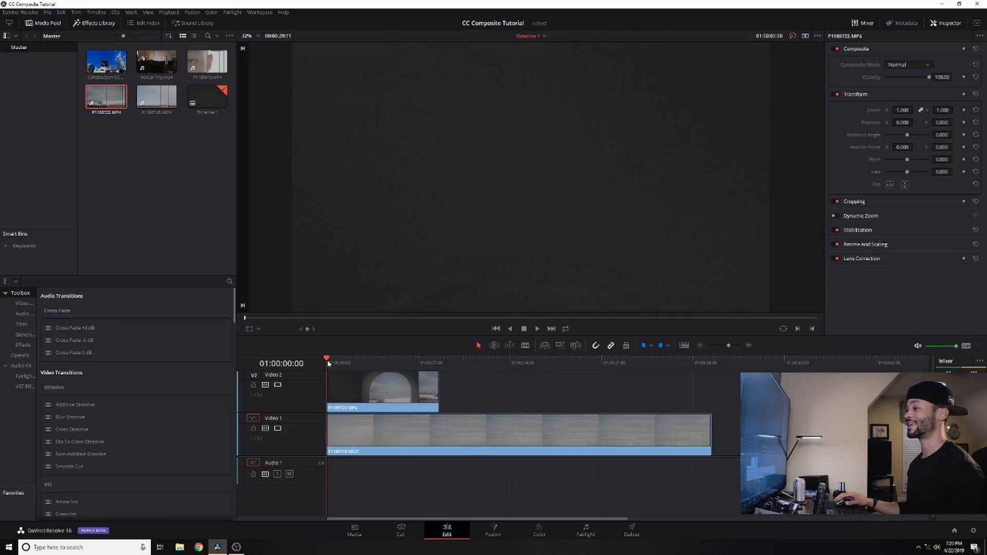
key(space)
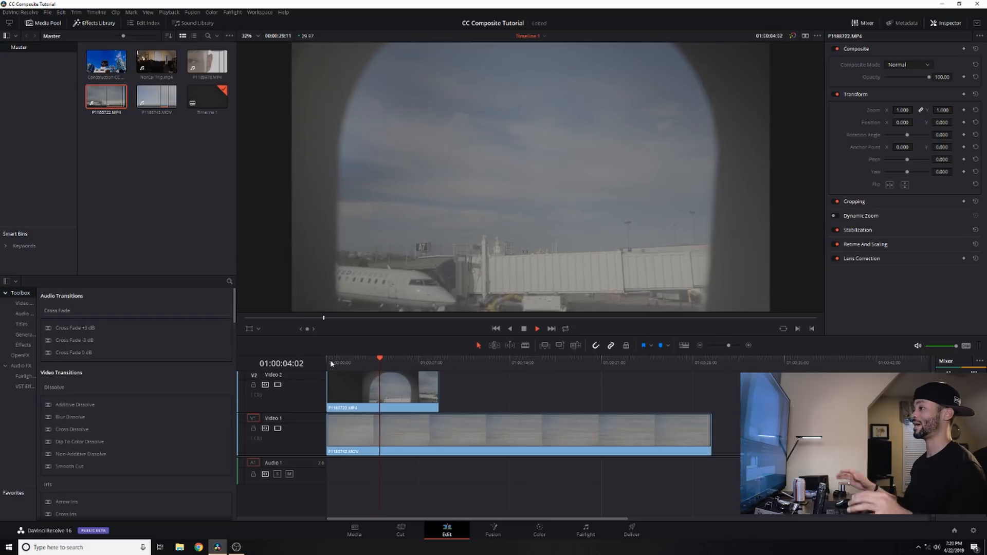
key(space)
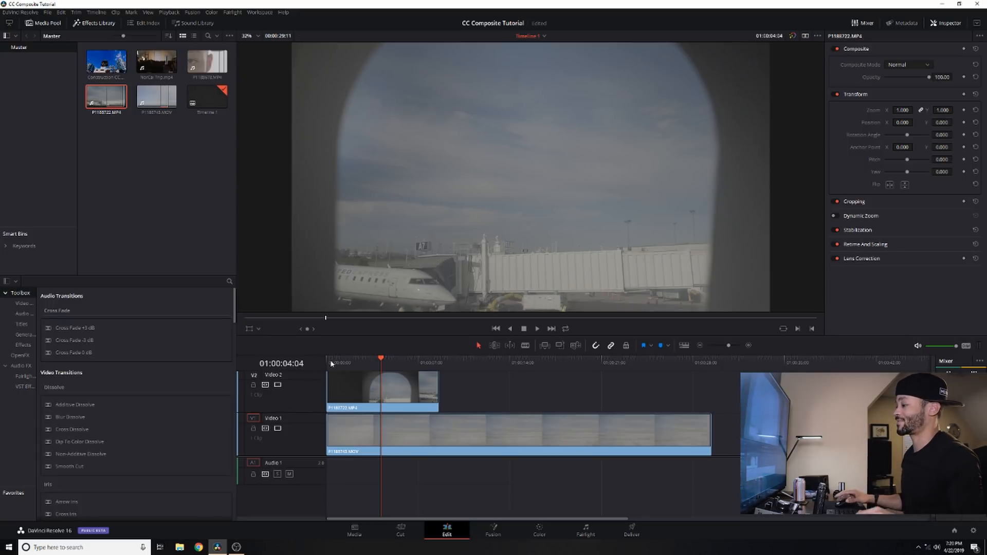
key(Home)
key(space)
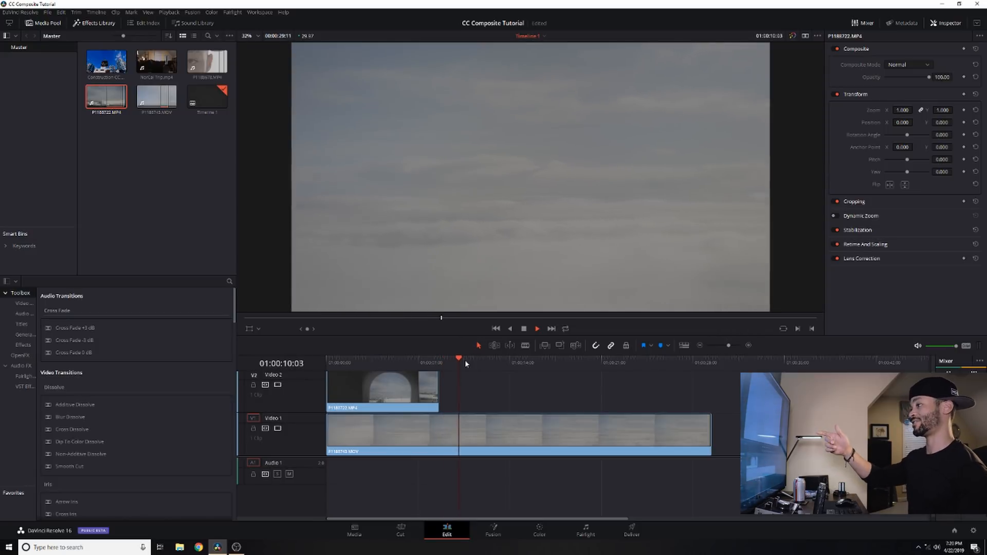
key(space)
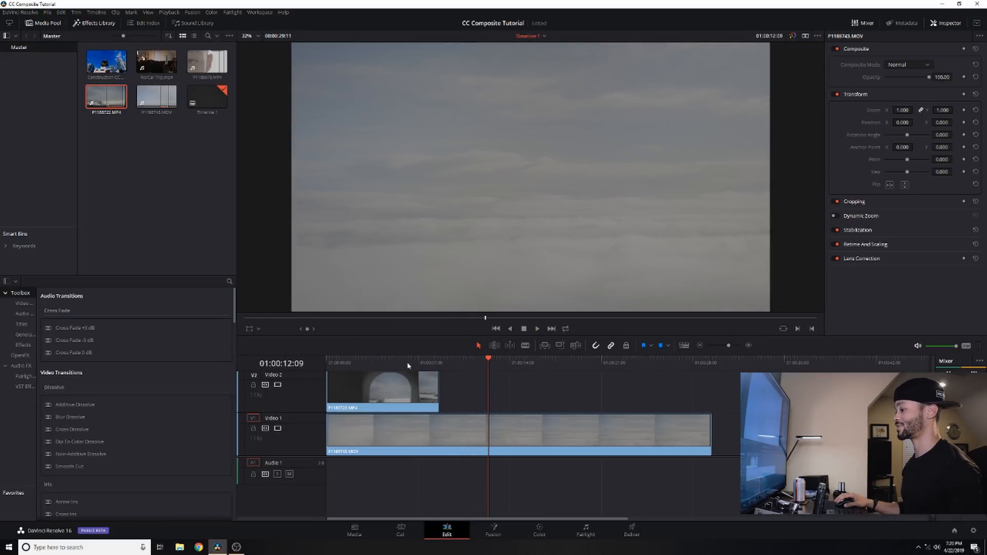
- On the Color page, add a second serial node to the plane window clip and position it near the output
mouse_move(392, 367)
mouse_down()
mouse_move(347, 372)
mouse_move(397, 381)
mouse_up()
click(540, 529)
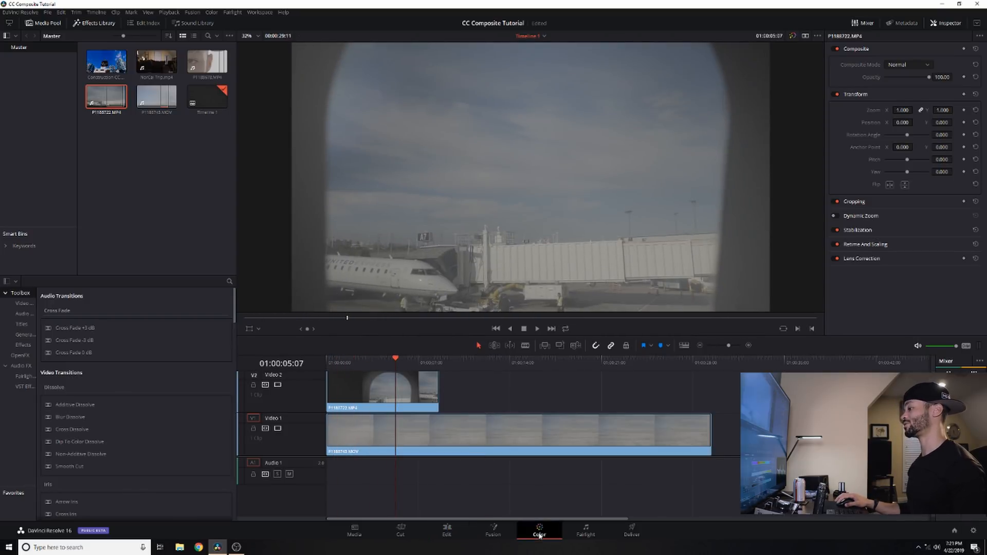
drag(726, 112, 677, 160)
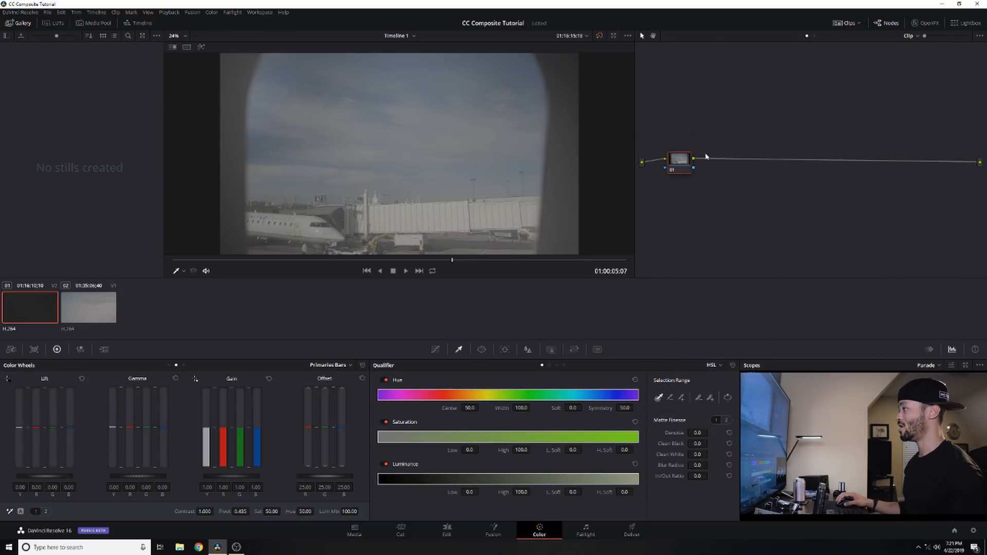
key(alt+s)
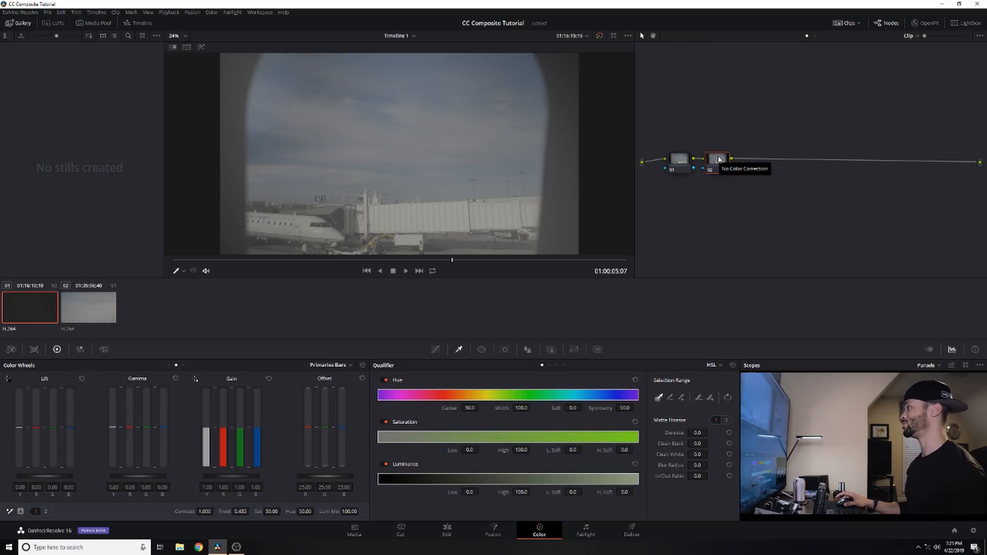
drag(718, 158, 946, 162)
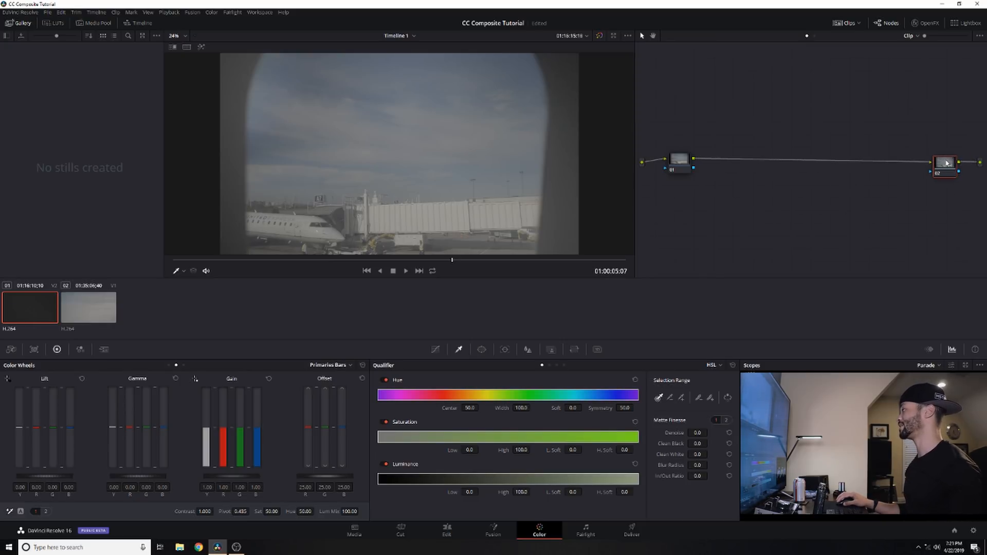
- Scrub the plane window clip to 01:00:02:16, where most of the opening shows, and shift node 02 slightly away from the output
scroll(406, 165, down, 2)
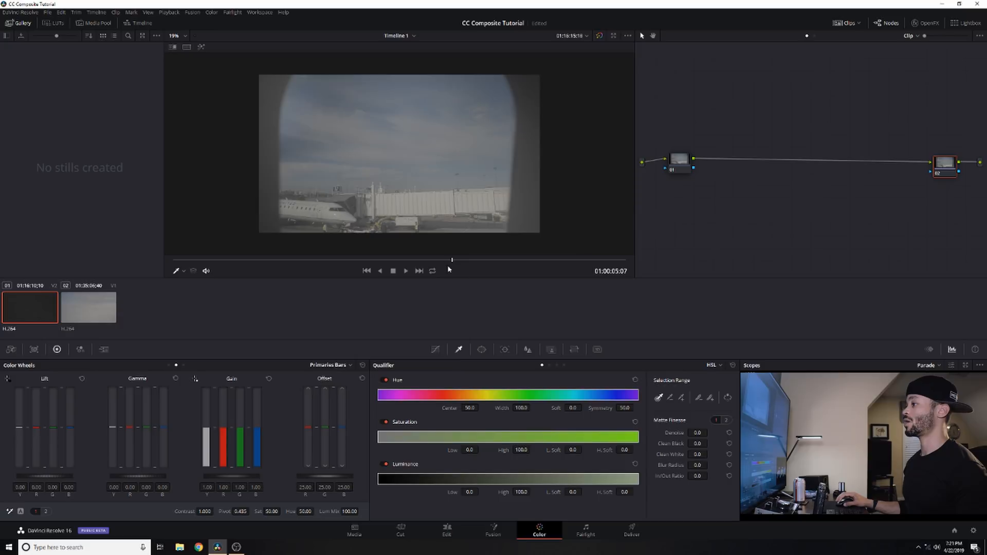
drag(450, 262, 344, 265)
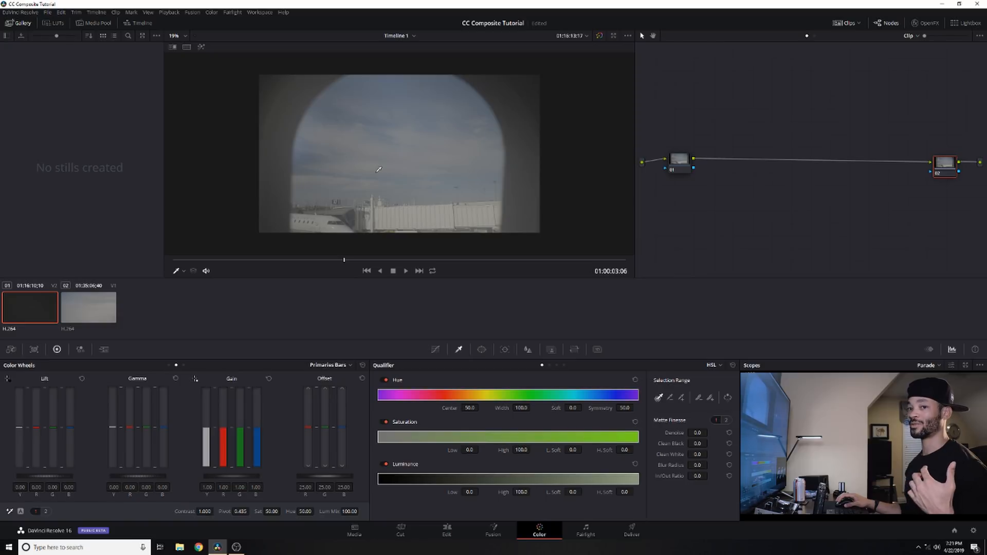
click(93, 314)
click(25, 312)
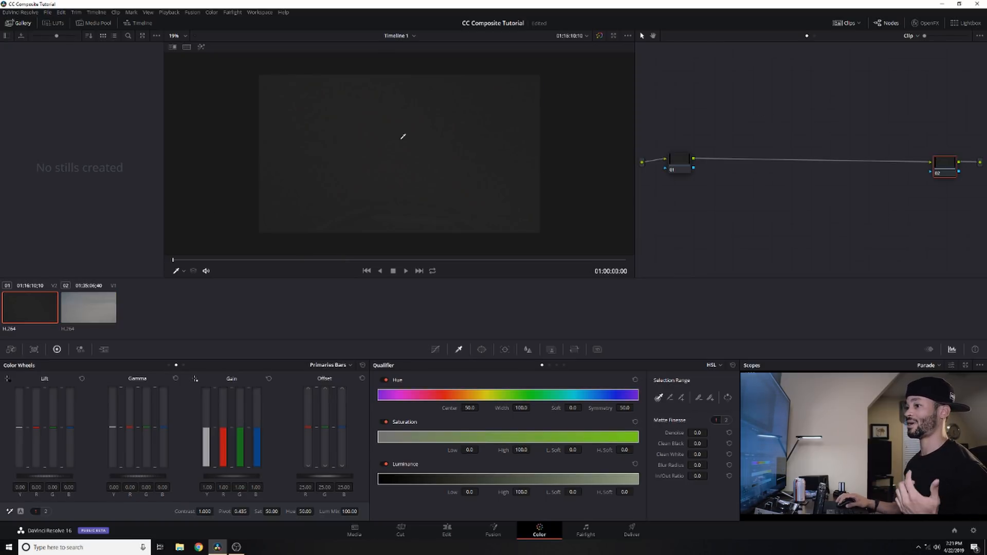
mouse_move(302, 261)
mouse_down()
mouse_move(280, 260)
mouse_move(315, 261)
mouse_up()
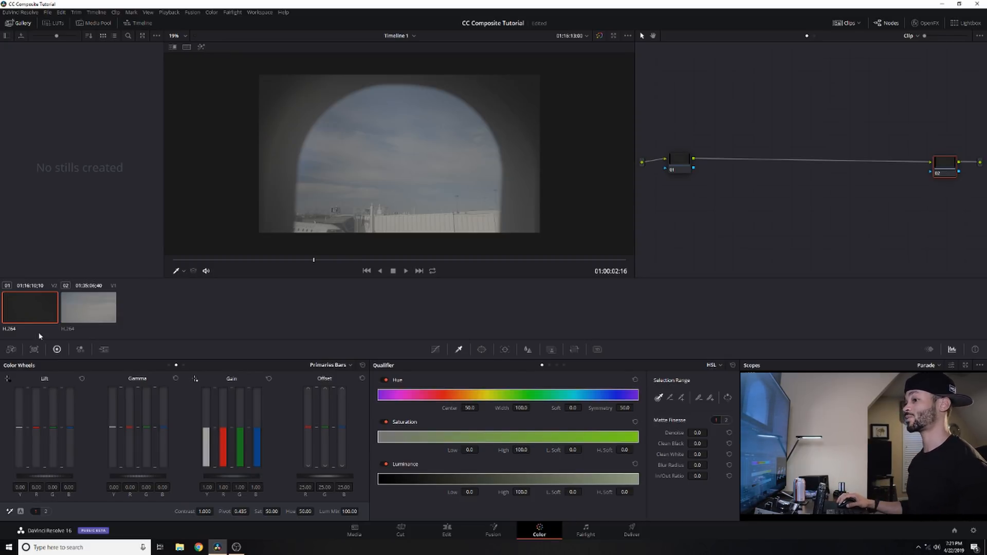
drag(949, 163, 906, 158)
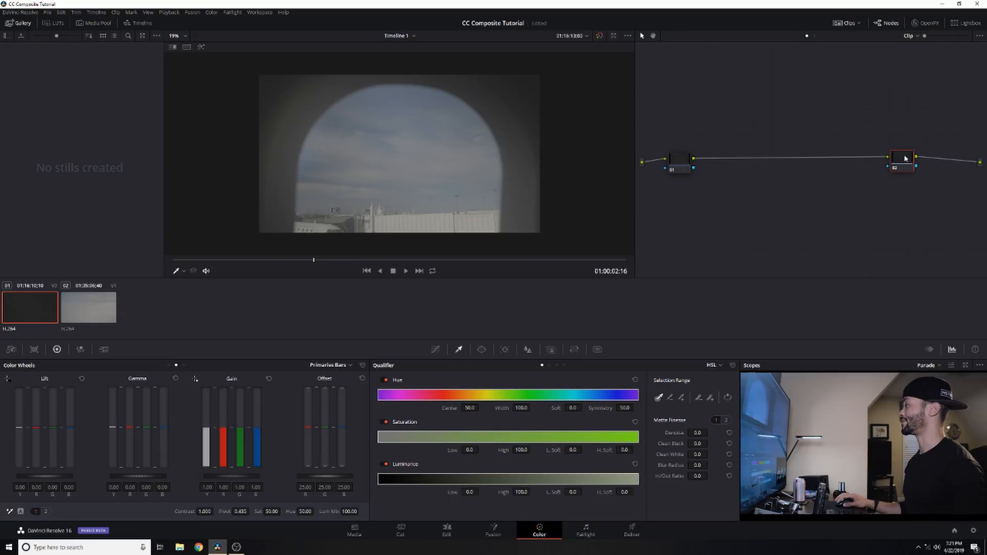
- Draw a closed curve power window on node 02 tracing the airplane window opening, with its lower corners below the frame
click(481, 350)
click(386, 464)
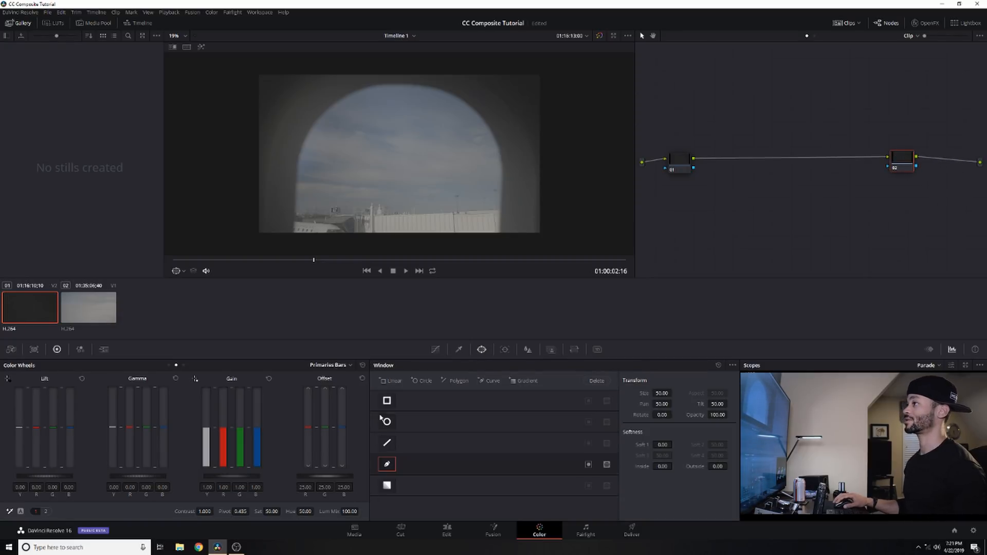
click(397, 84)
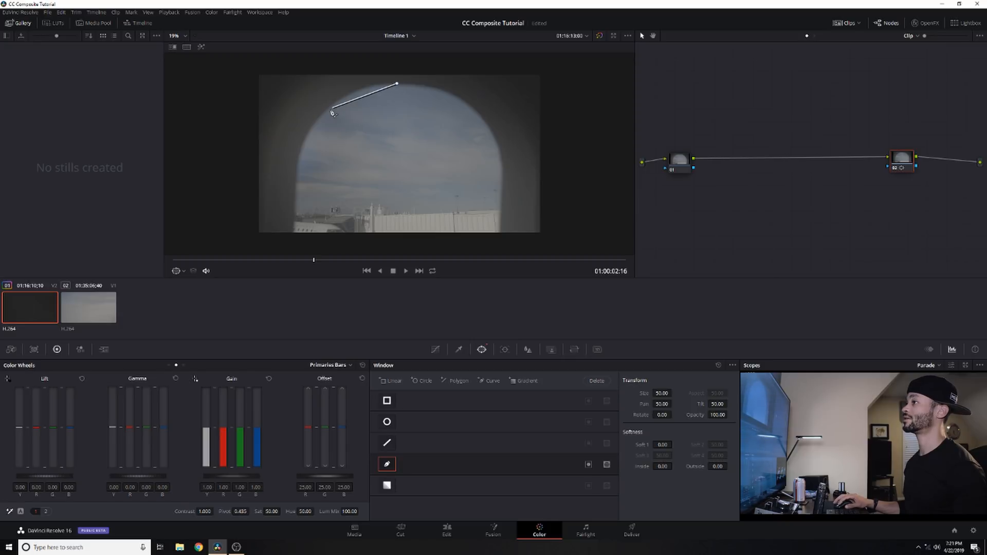
click(321, 113)
drag(314, 127, 297, 147)
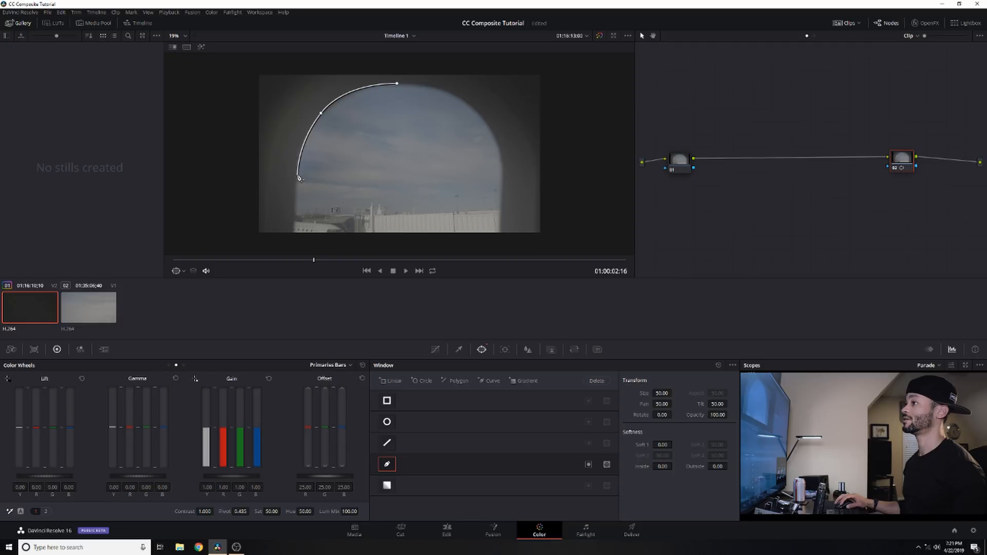
click(296, 180)
scroll(298, 247, down, 1)
click(302, 253)
click(491, 250)
click(495, 176)
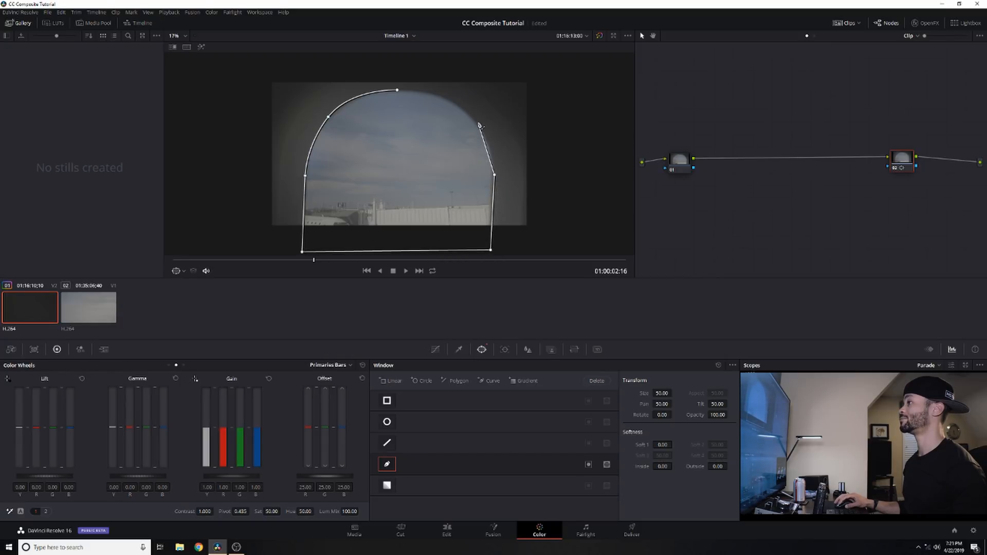
drag(471, 116, 403, 90)
click(396, 91)
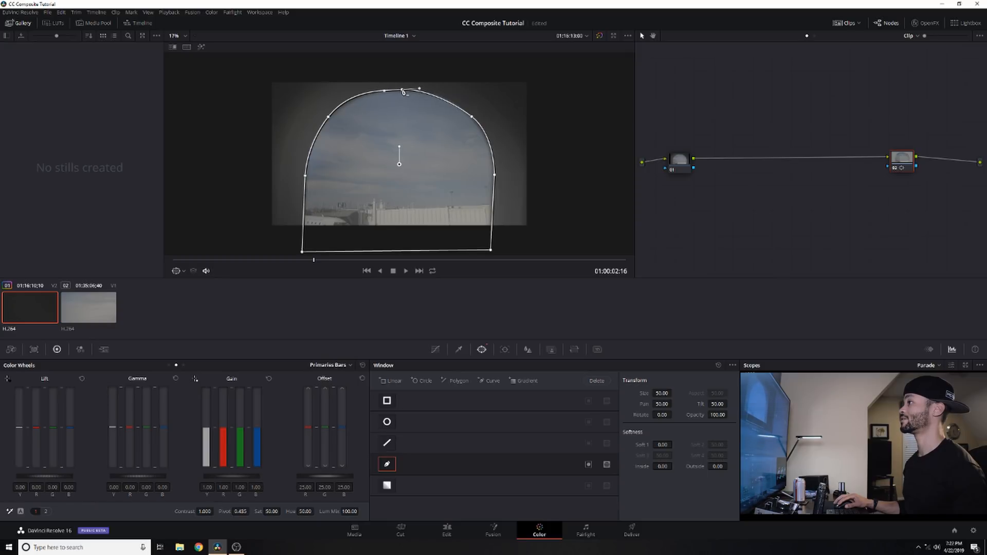
- Adjust the curve mask's upper-right and upper-left points and handles to follow the rounded edge of the airplane window
click(474, 119)
drag(496, 136, 477, 121)
click(327, 117)
drag(352, 88, 352, 93)
click(305, 176)
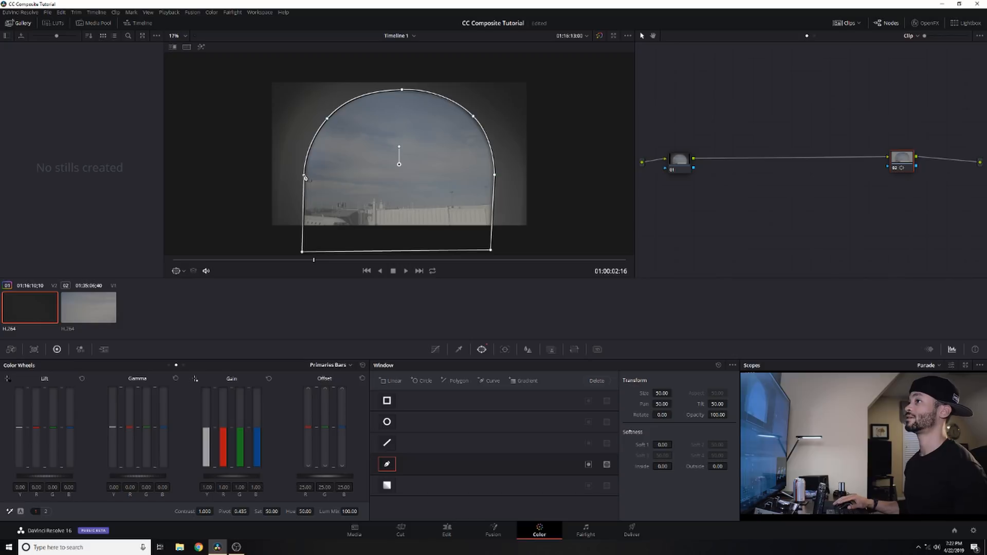
- Check the masked area with Highlight on, refine the curve's top point and handles, and turn Highlight off
key(shift+h)
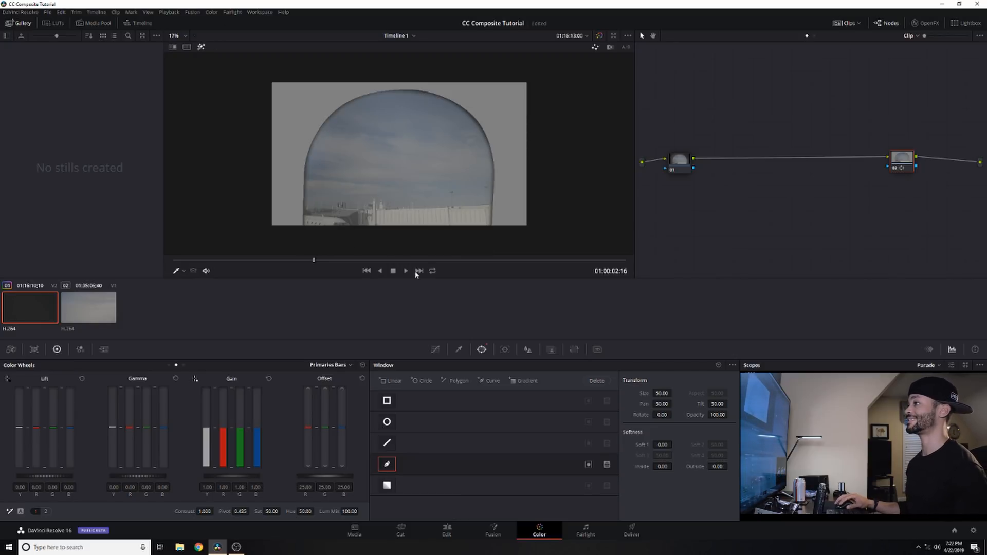
click(424, 448)
click(402, 120)
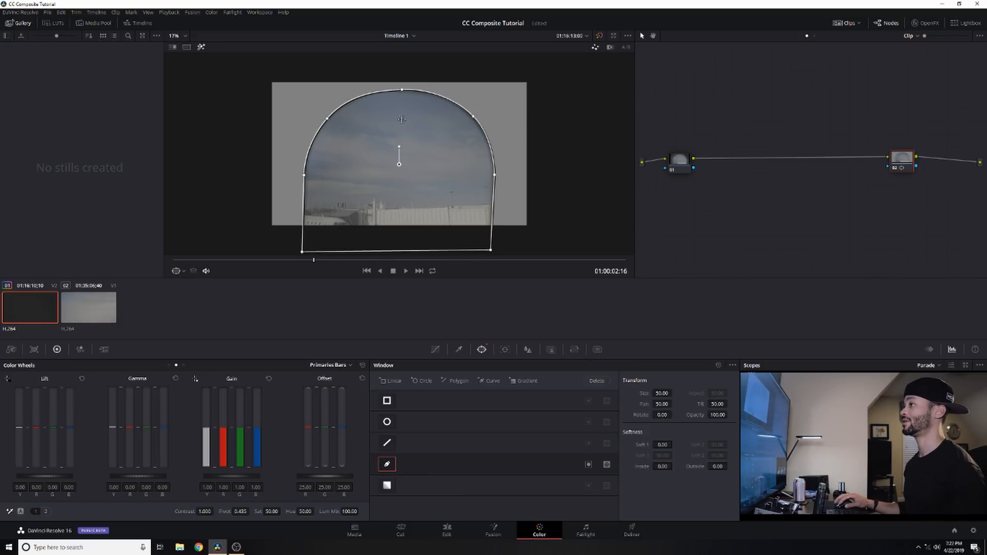
click(403, 90)
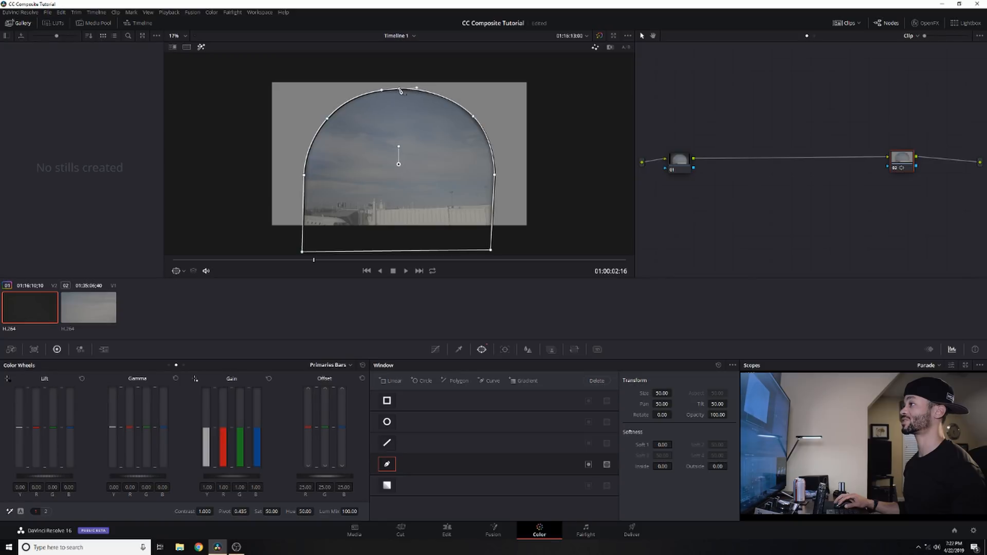
drag(419, 90, 422, 91)
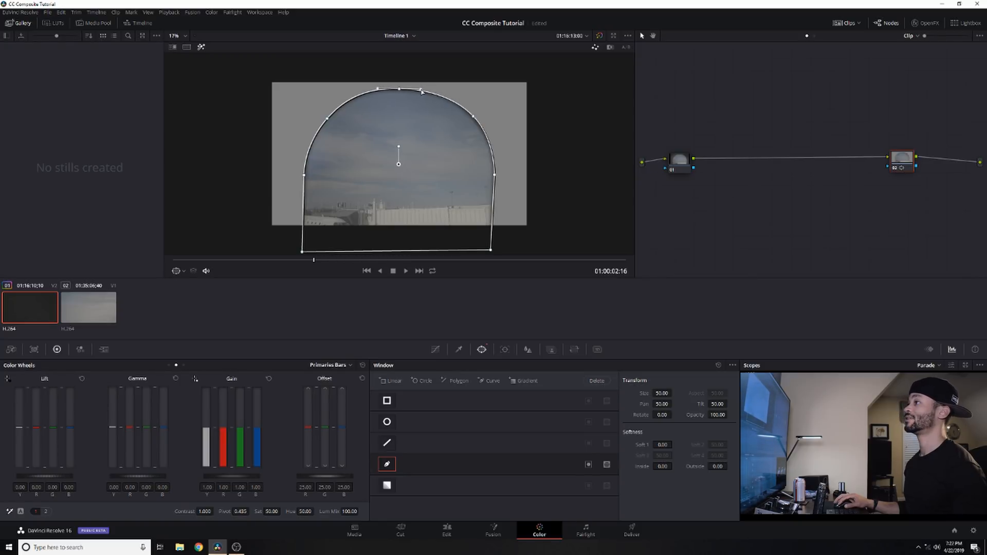
click(200, 47)
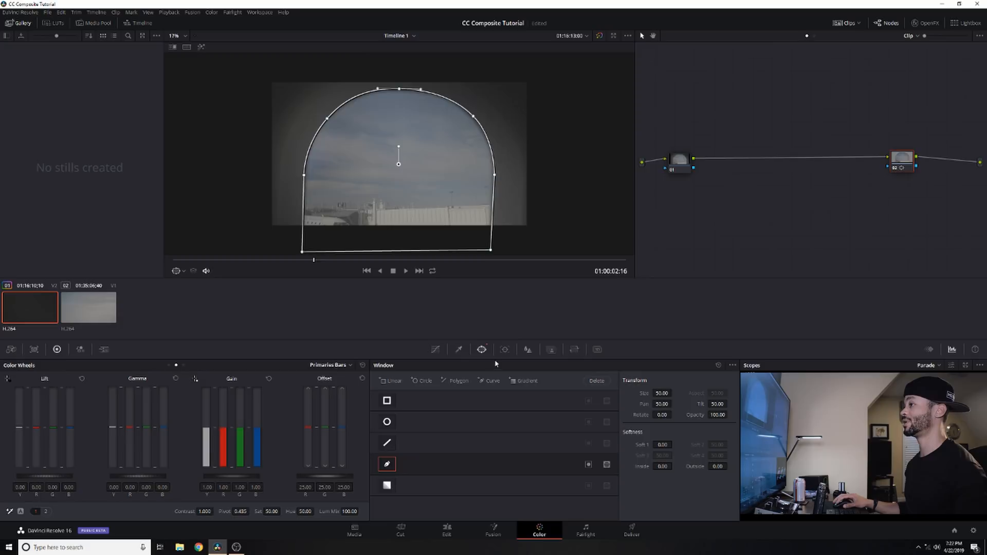
- Try to track the curve mask in reverse from 01:00:02:16 with the window tracker, and undo the tracking
click(505, 349)
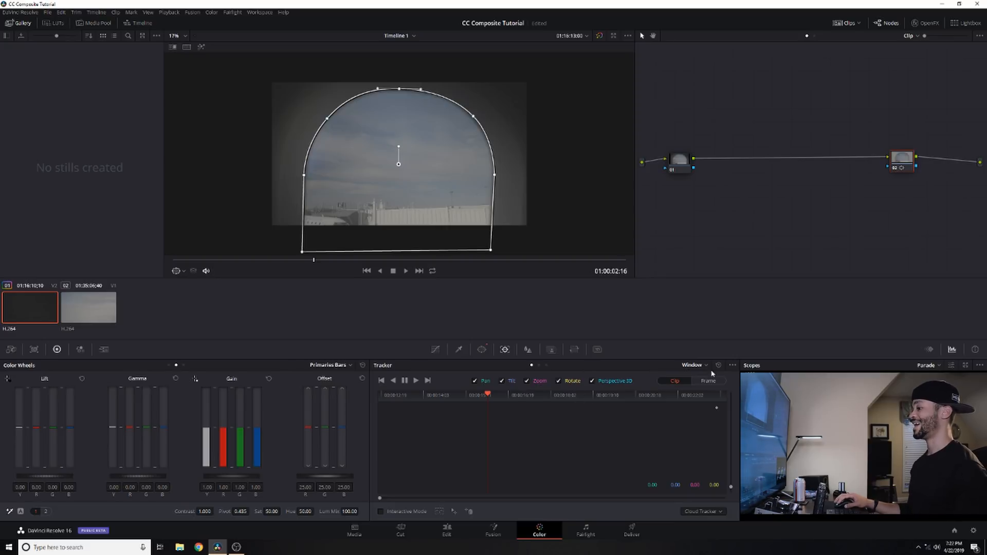
click(393, 380)
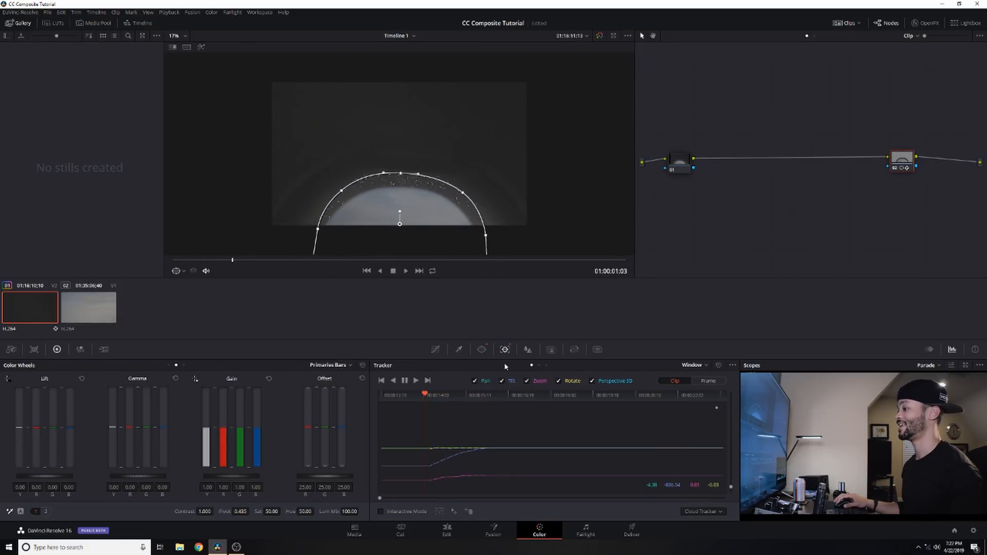
click(721, 408)
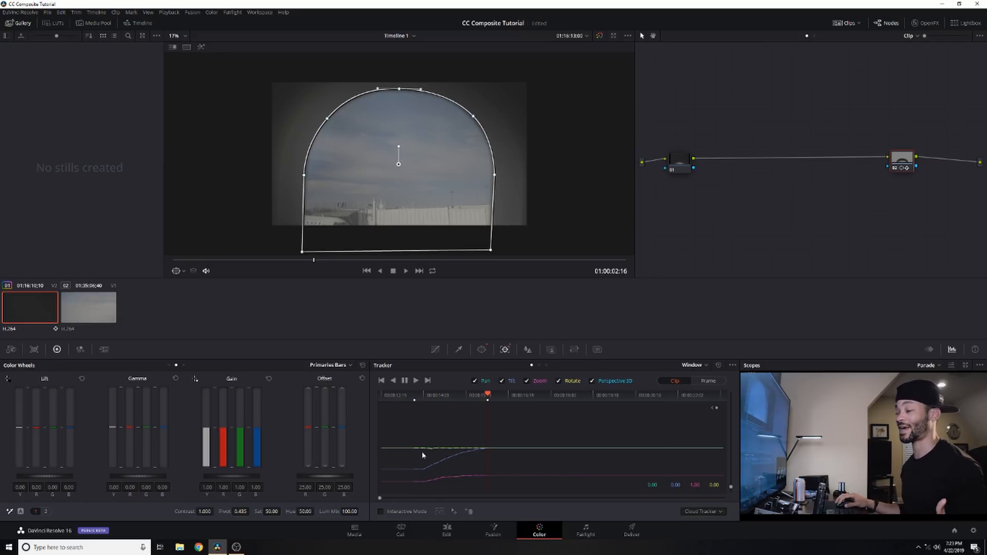
key(ctrl+z)
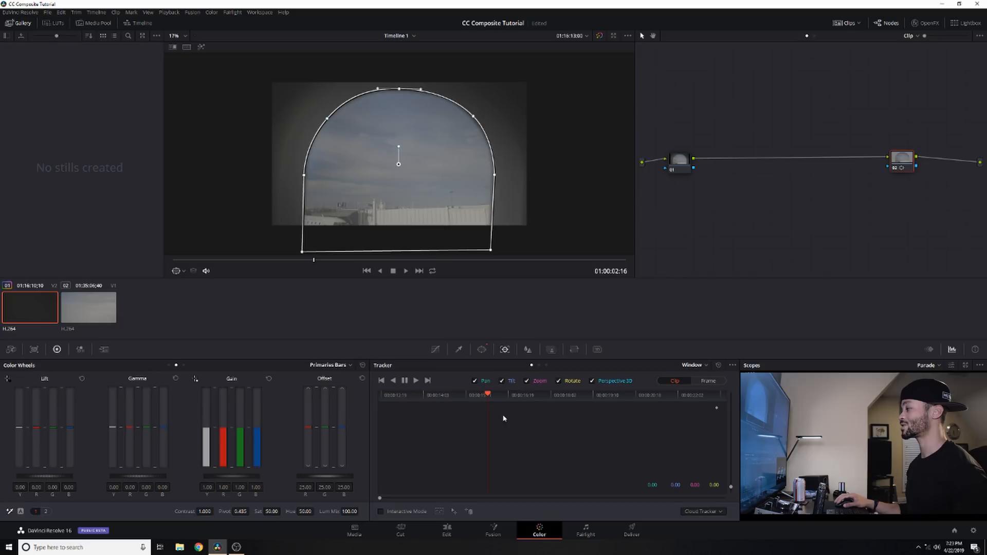
- Switch the tracker to Frame mode and keyframe the mask at 01:00:01:14, moving it and its points down onto the opening
click(711, 381)
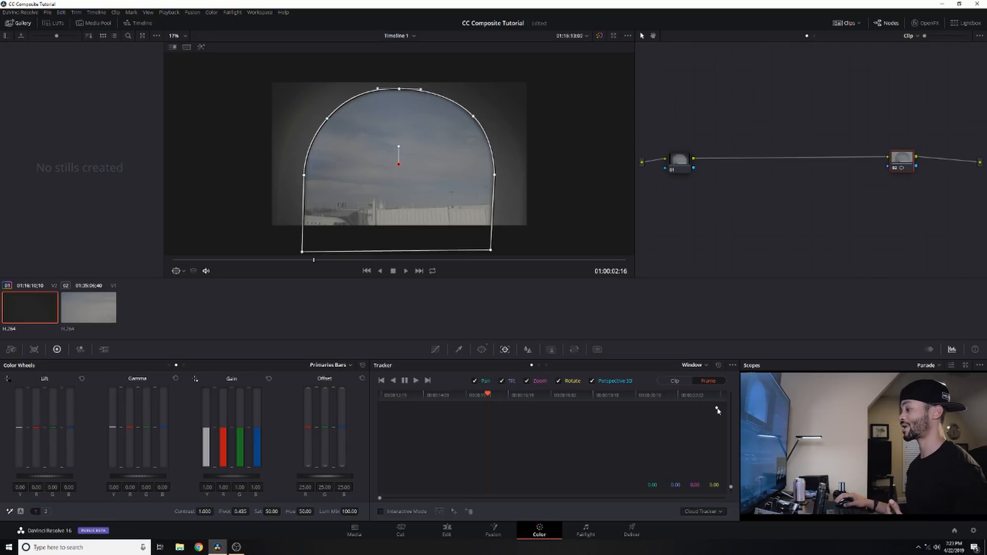
drag(487, 397, 443, 395)
drag(415, 121, 415, 183)
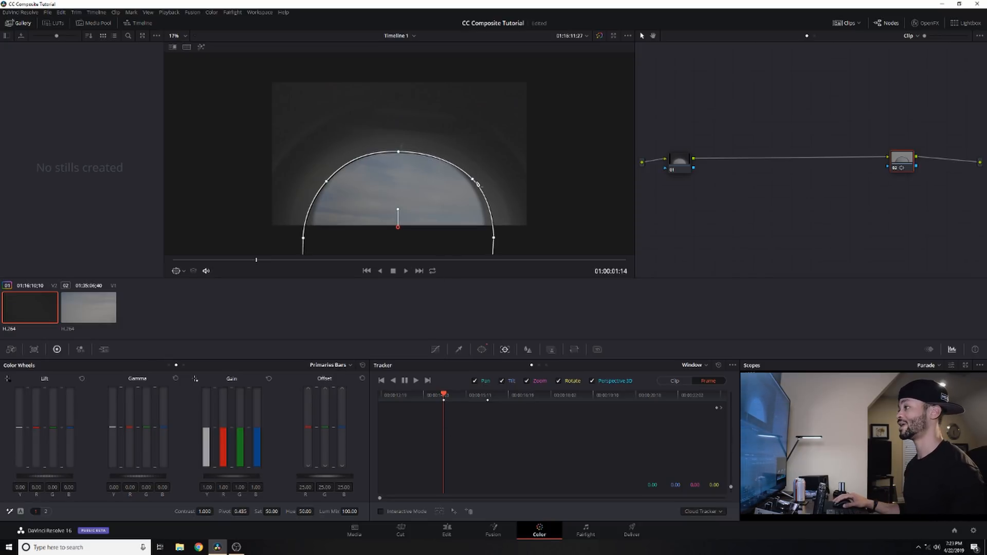
drag(413, 178, 466, 174)
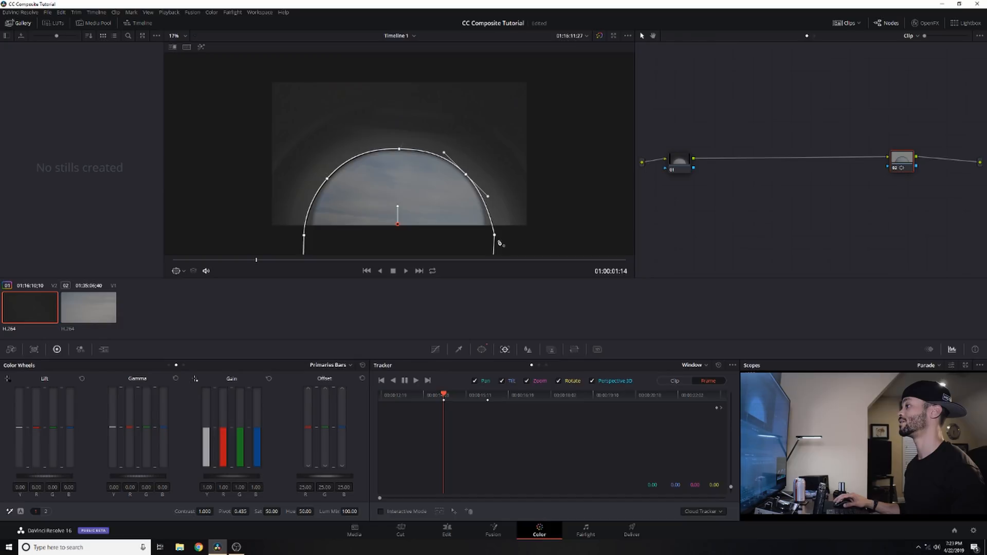
drag(497, 238, 487, 237)
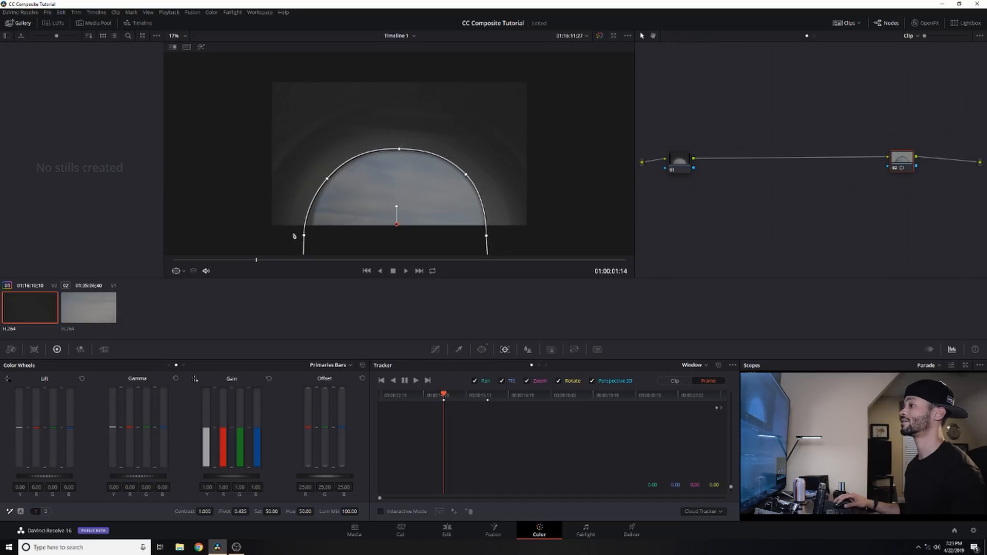
drag(305, 236, 311, 239)
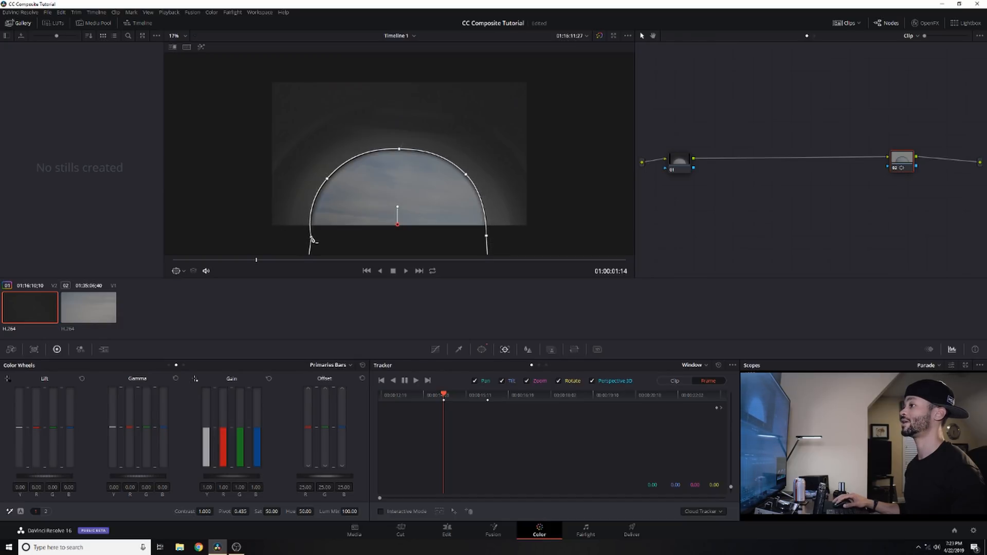
click(328, 180)
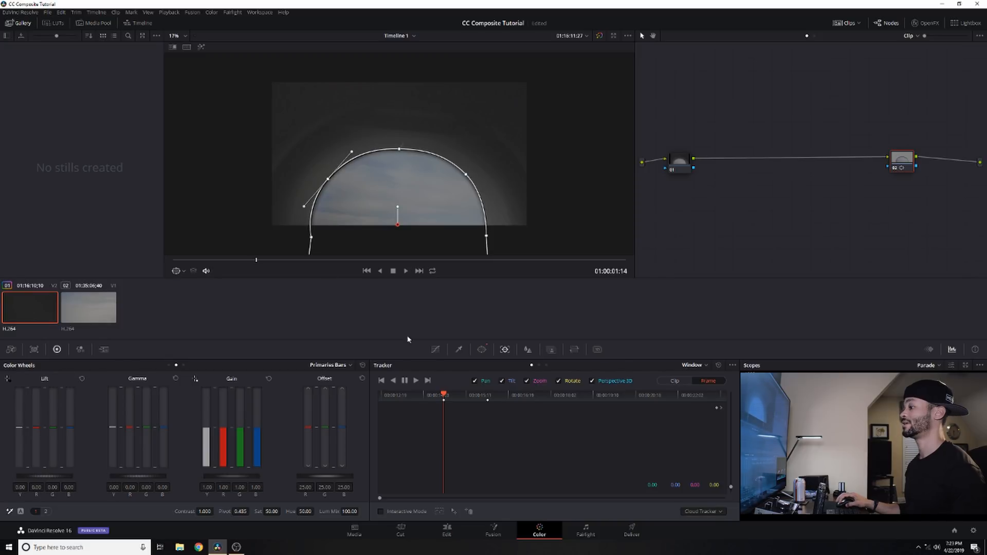
- Play back the mask motion and keyframe the mask at 01:00:02:04, realigning its position, left-side points and lower corners to the opening
click(687, 166)
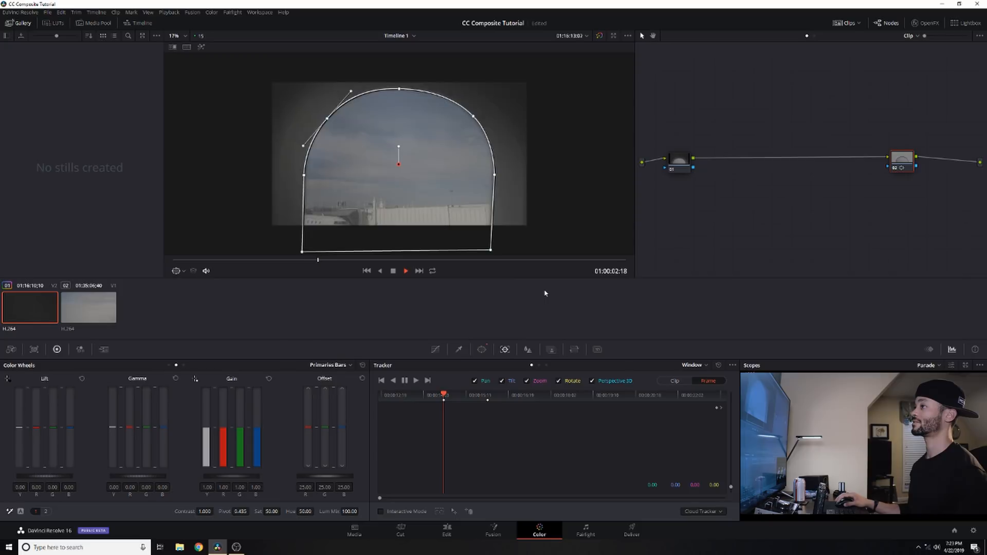
drag(507, 394, 467, 397)
drag(427, 151, 429, 147)
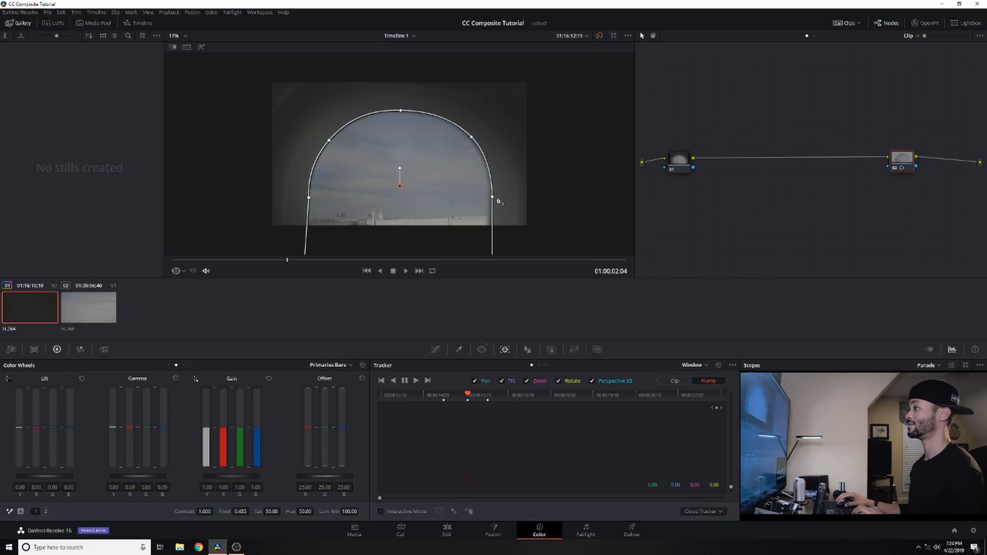
scroll(489, 232, down, 1)
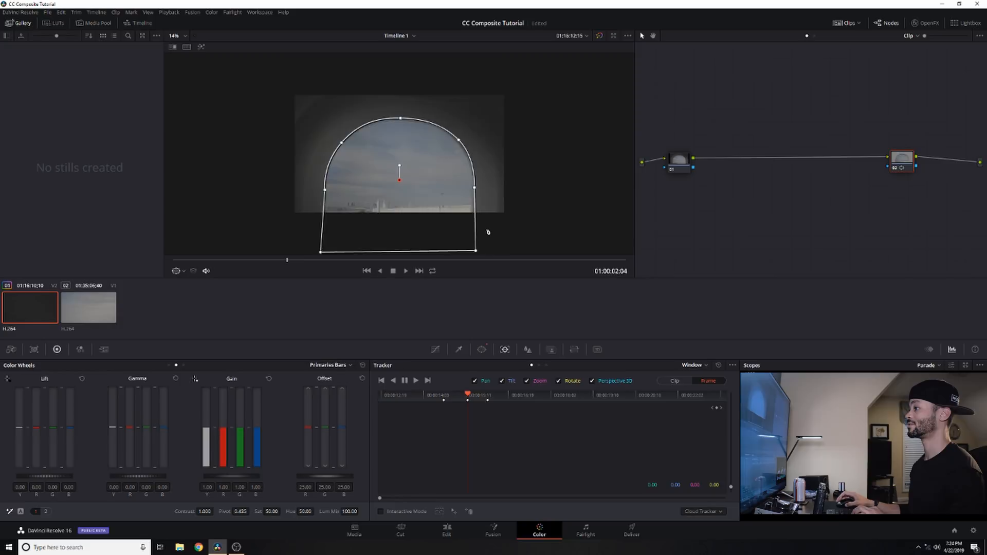
scroll(489, 232, down, 1)
drag(465, 239, 464, 239)
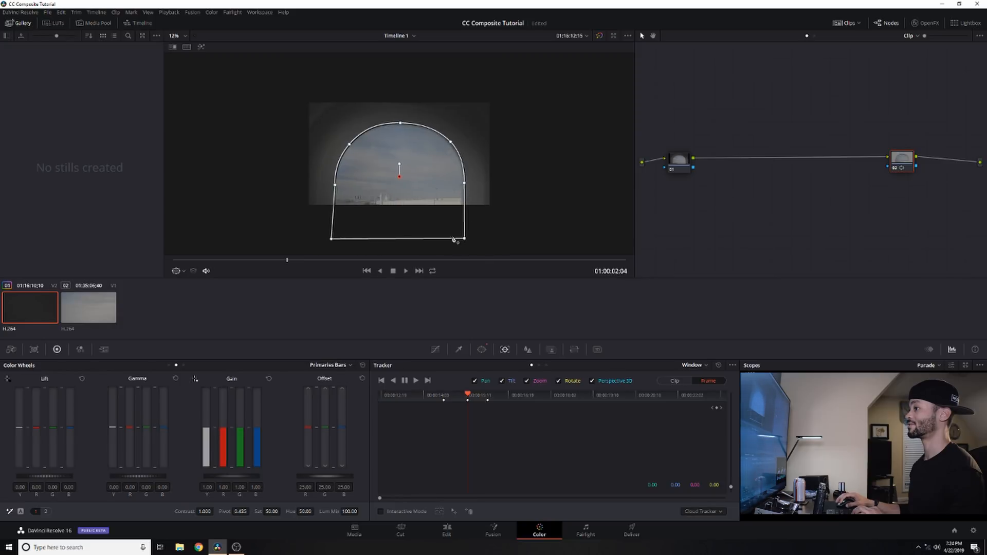
drag(331, 240, 333, 239)
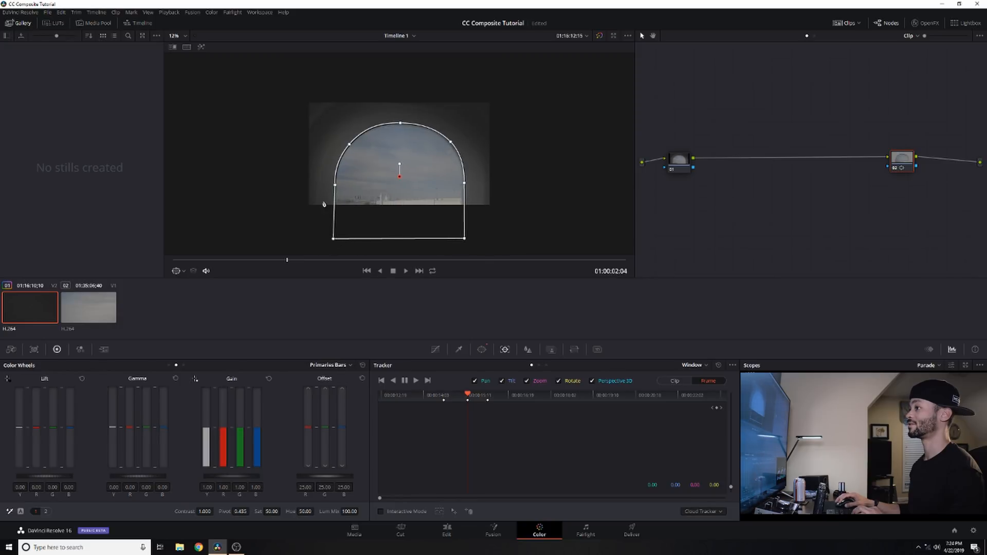
drag(336, 187, 335, 180)
drag(351, 146, 350, 145)
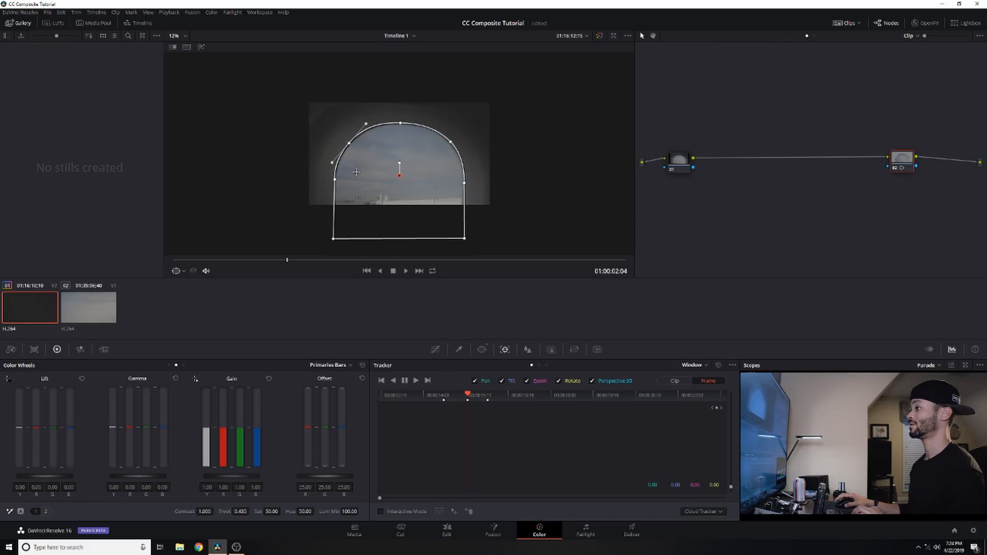
- Keyframe the mask at 01:00:01:08, moving it down onto the visible opening and fine-tuning its right and upper-left points
scroll(356, 173, up, 1)
drag(467, 395, 456, 395)
key(Left)
key(Left)
key(Left)
key(Left)
key(Left)
key(Left)
key(Left)
key(Left)
key(Left)
key(Left)
key(Left)
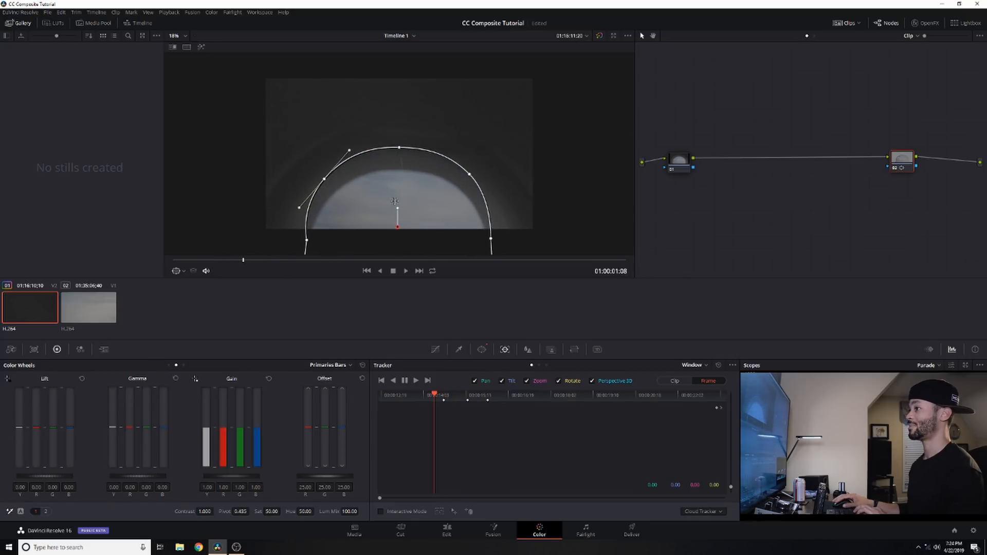
drag(403, 181, 405, 202)
drag(468, 195, 467, 197)
scroll(474, 247, down, 1)
drag(478, 246, 477, 246)
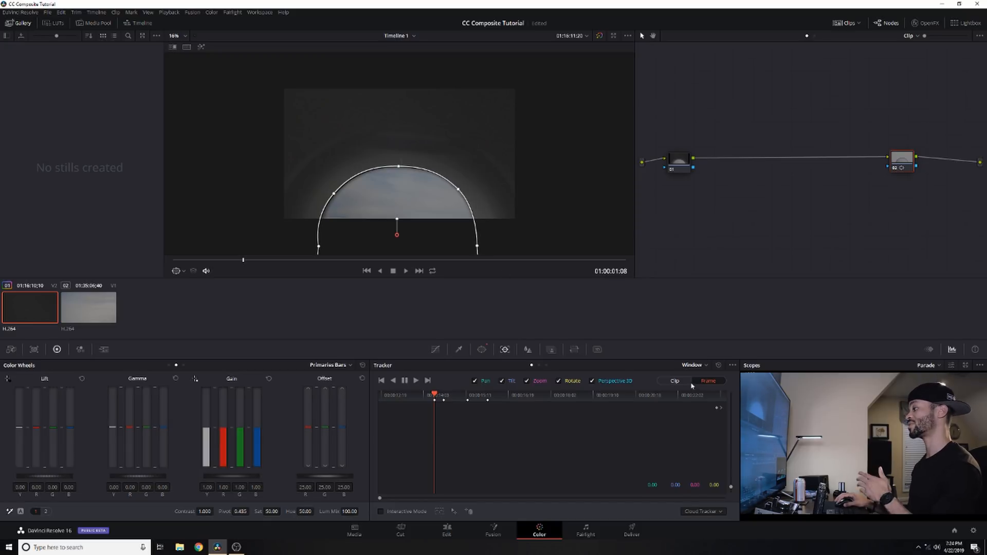
drag(335, 199, 337, 198)
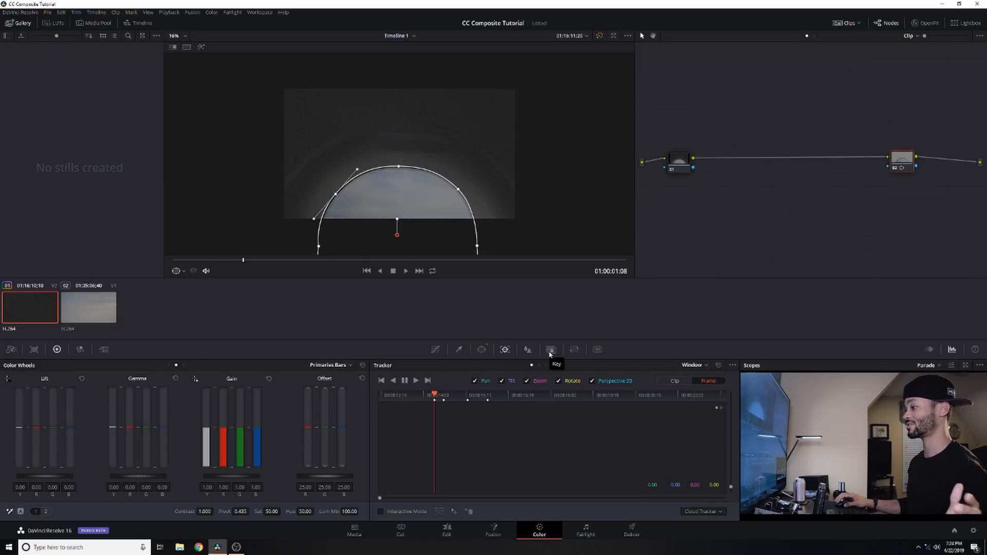
- Keyframe the mask at 01:00:00:23 and 01:00:00:14, moving it down with the opening and fine-tuning its side points at the first keyframe
drag(424, 396, 419, 395)
drag(420, 185, 419, 216)
click(459, 220)
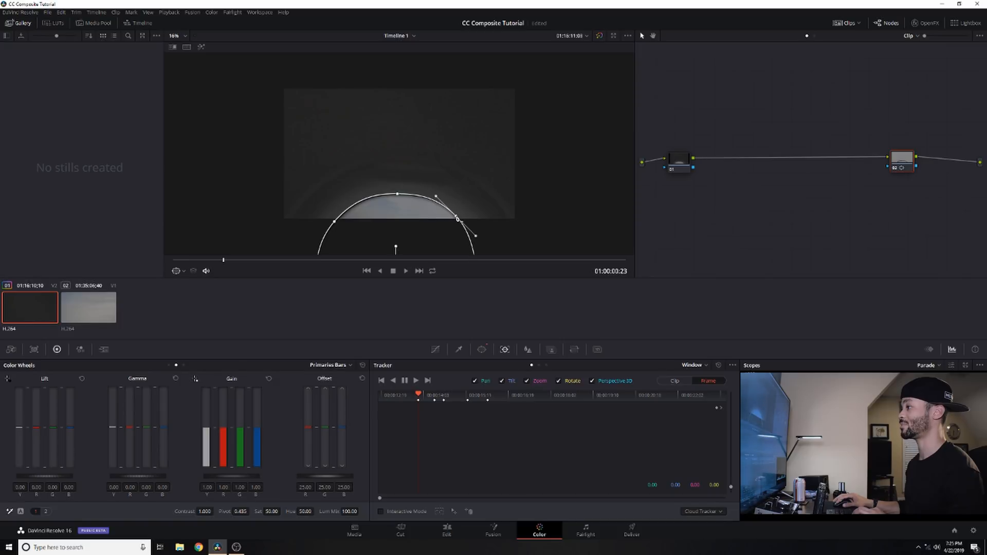
click(336, 223)
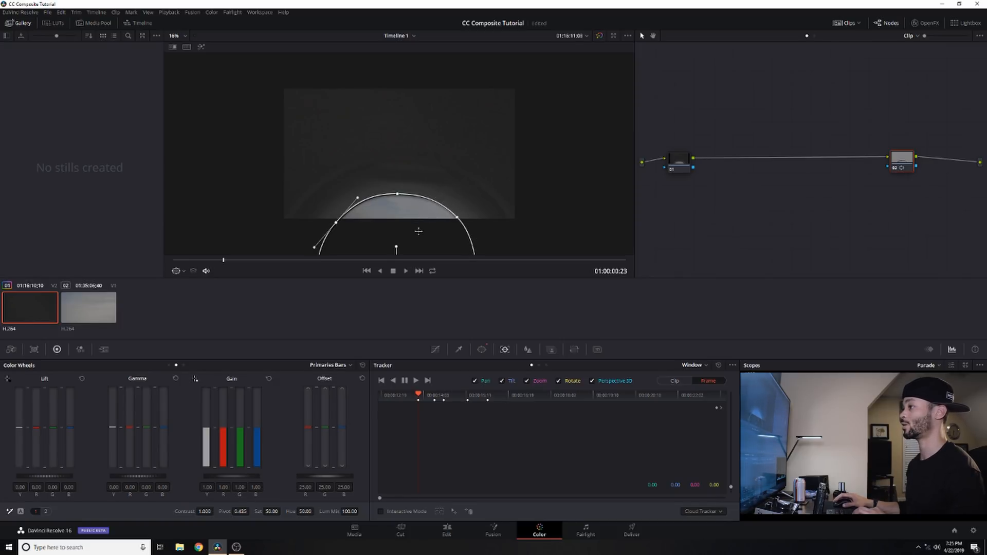
scroll(418, 229, down, 1)
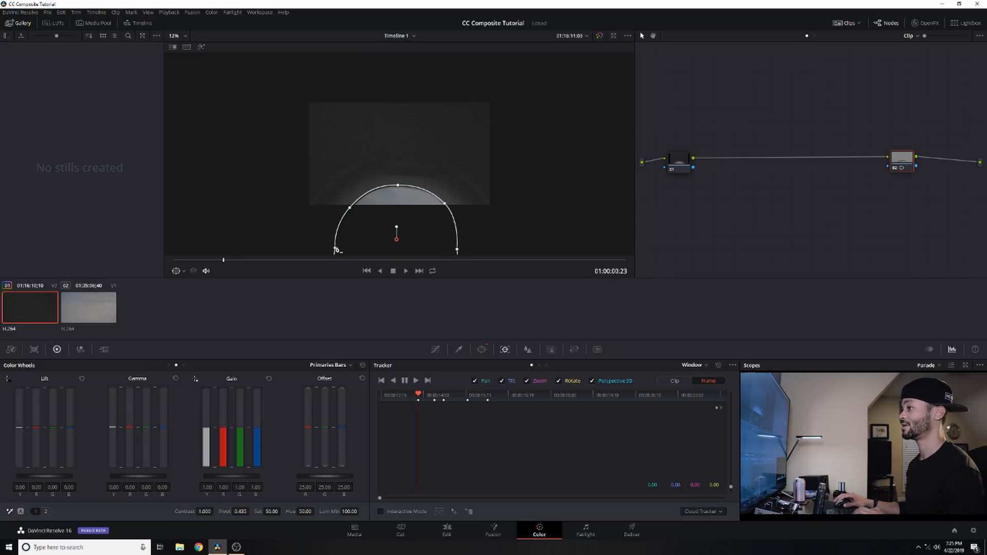
drag(338, 250, 336, 249)
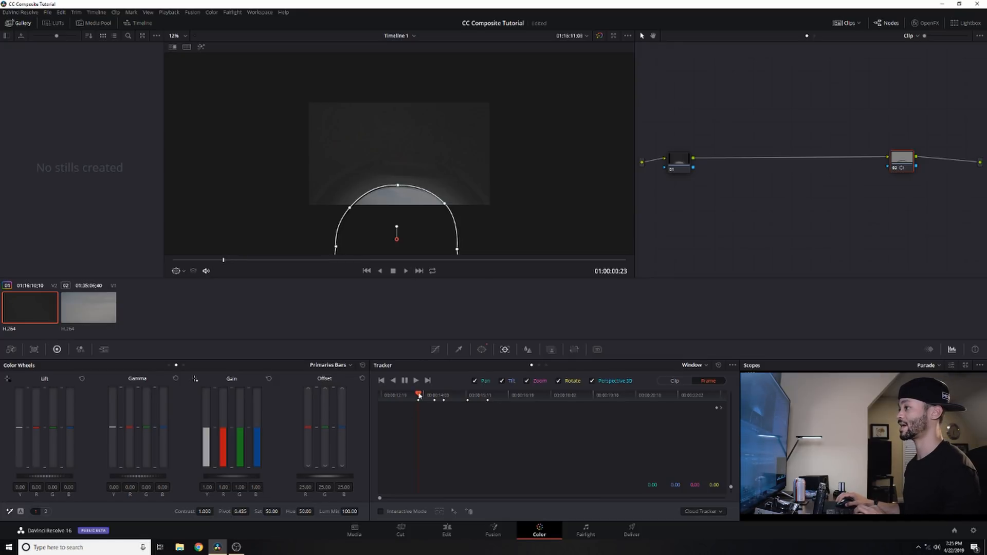
drag(419, 395, 405, 395)
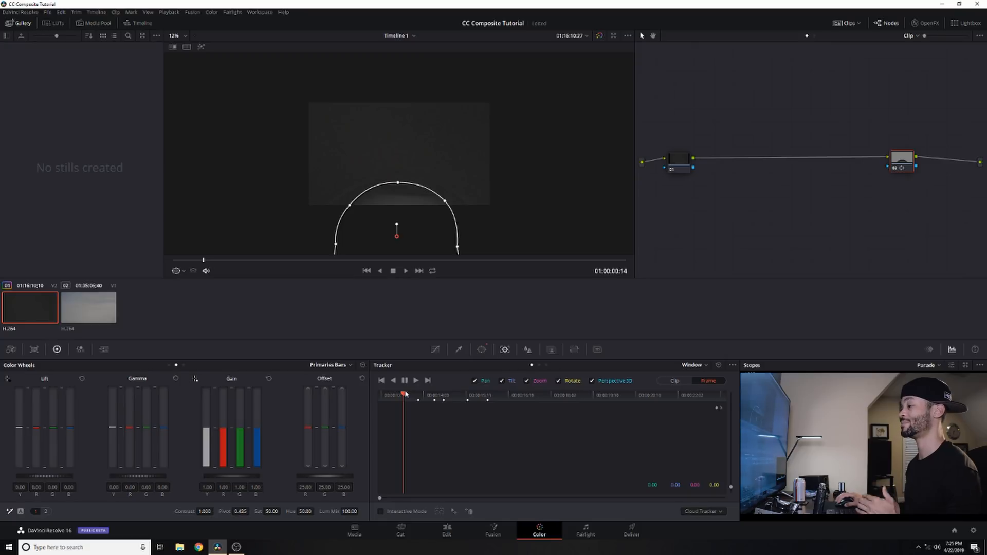
drag(402, 201, 401, 224)
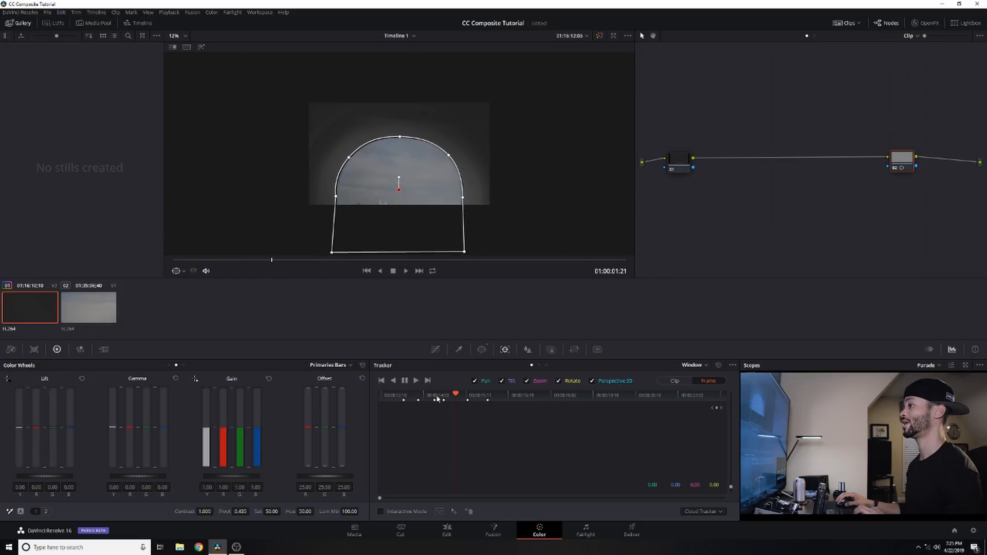
- Keyframe the mask at 01:00:04:00, shifting it slightly, widening its side points to the opening and pulling both lower corners below the frame
drag(465, 395, 540, 397)
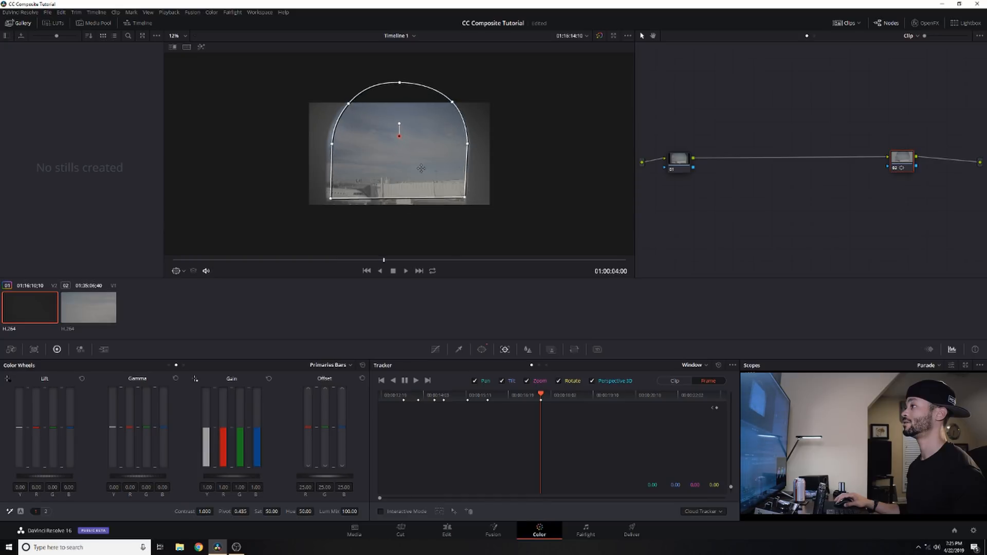
drag(420, 168, 421, 168)
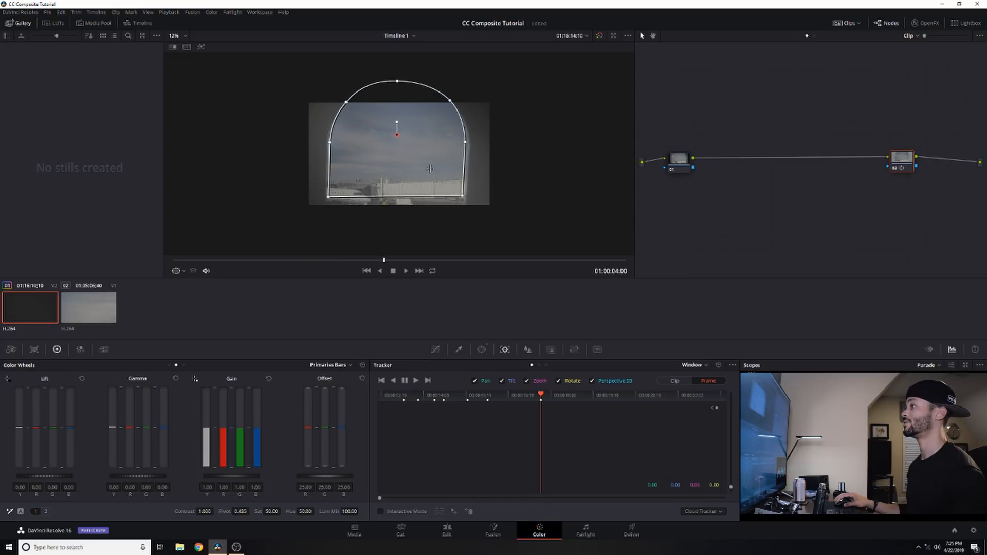
drag(466, 145, 472, 146)
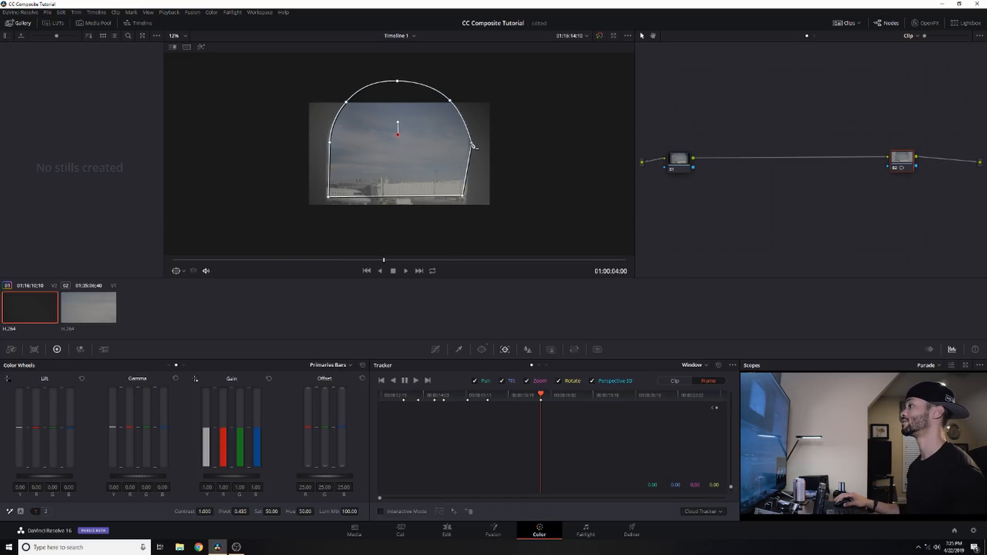
drag(452, 102, 455, 101)
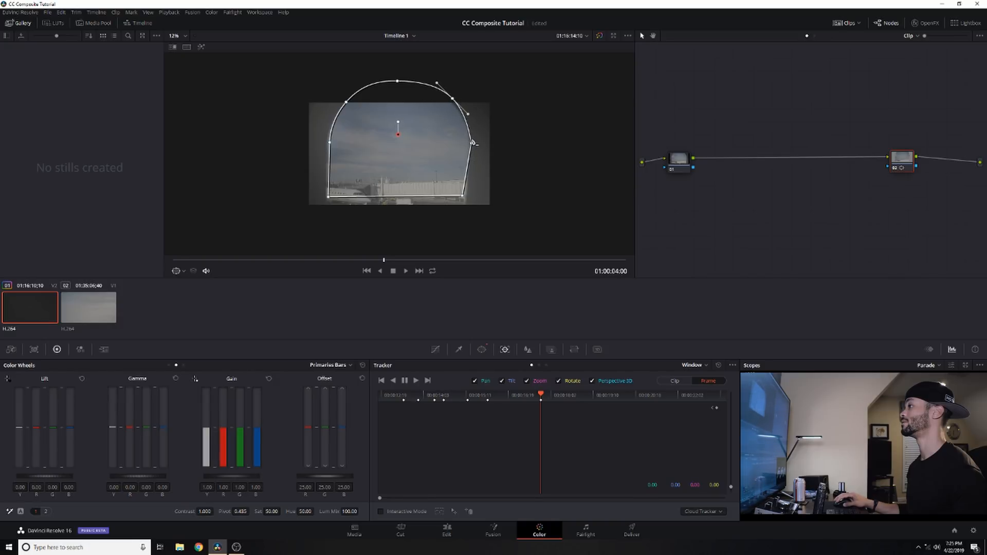
drag(472, 146, 475, 147)
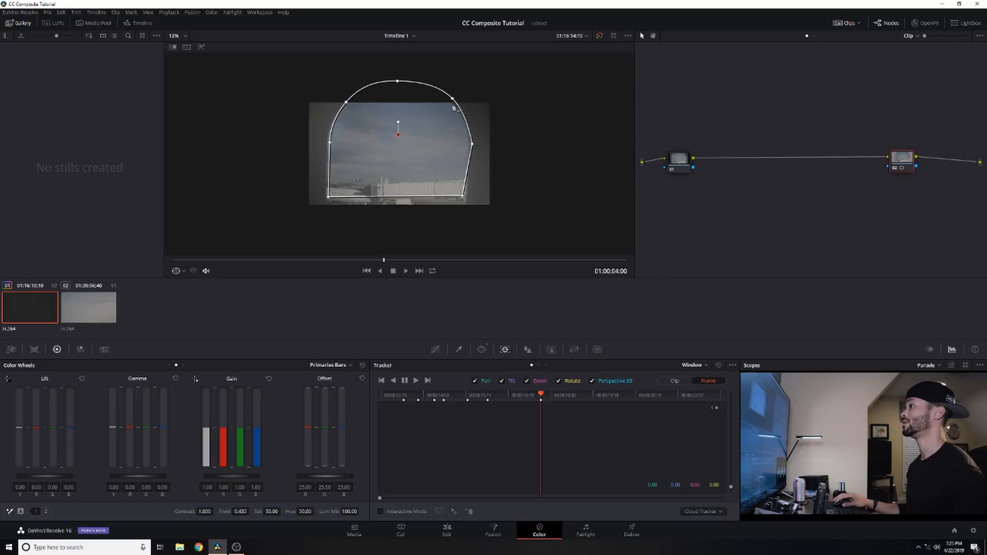
click(453, 100)
drag(474, 146, 472, 137)
drag(464, 198, 466, 222)
drag(329, 198, 324, 217)
drag(330, 146, 328, 141)
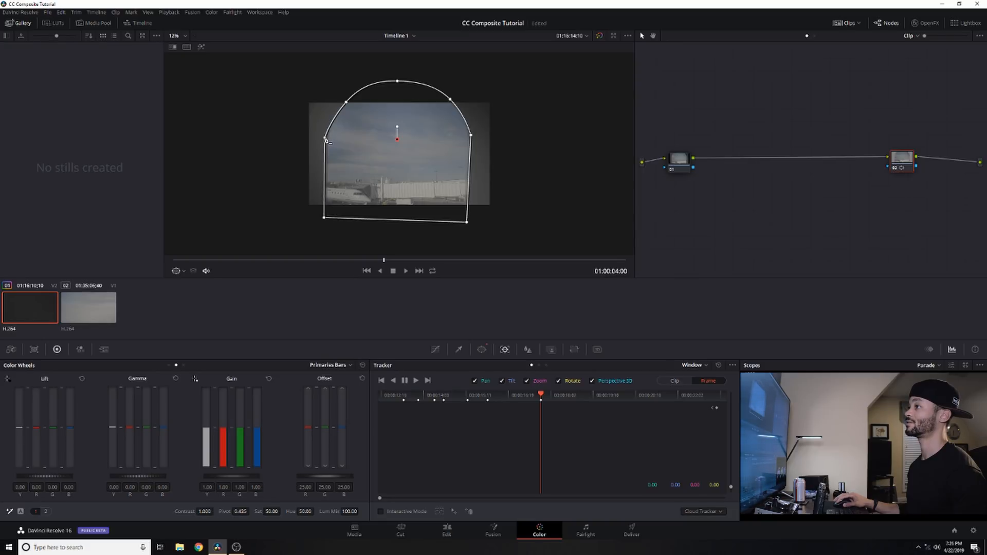
click(346, 102)
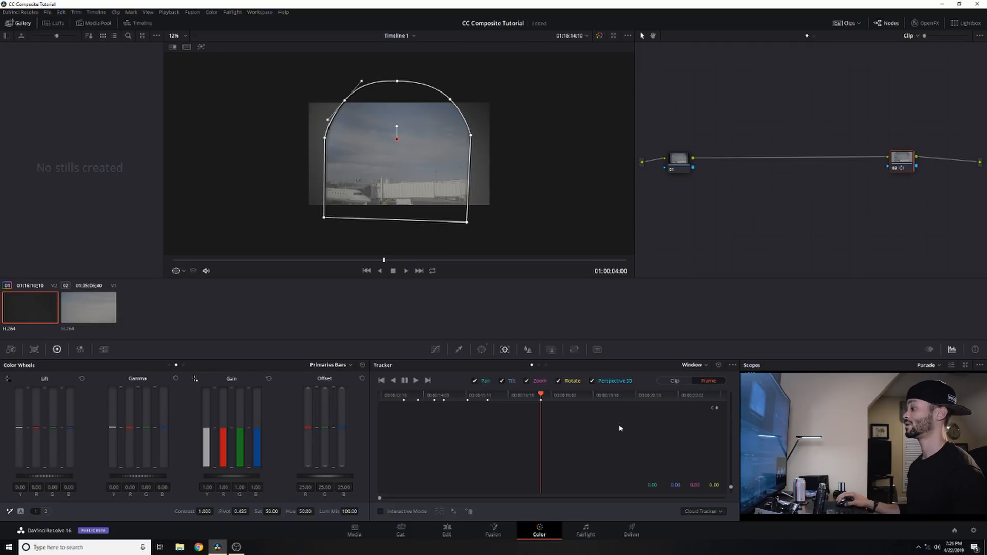
- Keyframe the mask at 01:00:06:21, moving it up, stretching its sides outward to the opening and dropping both lower corners below the frame
drag(541, 397, 654, 395)
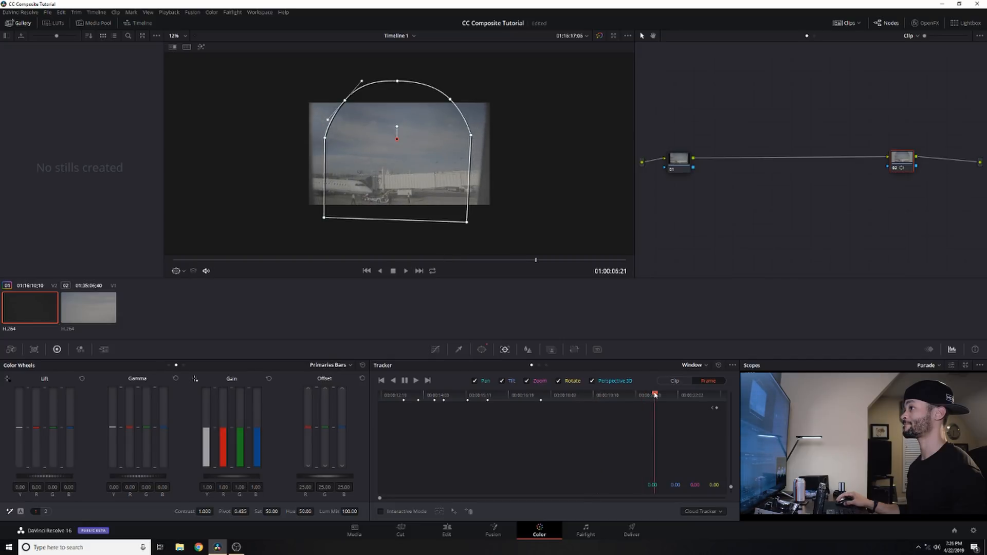
drag(418, 162, 417, 138)
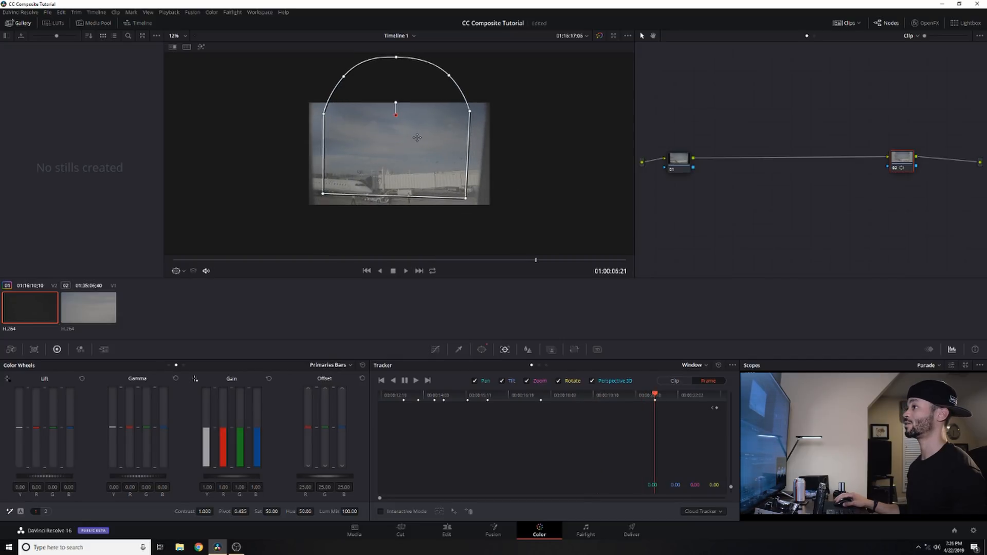
drag(325, 117, 310, 114)
drag(343, 78, 324, 58)
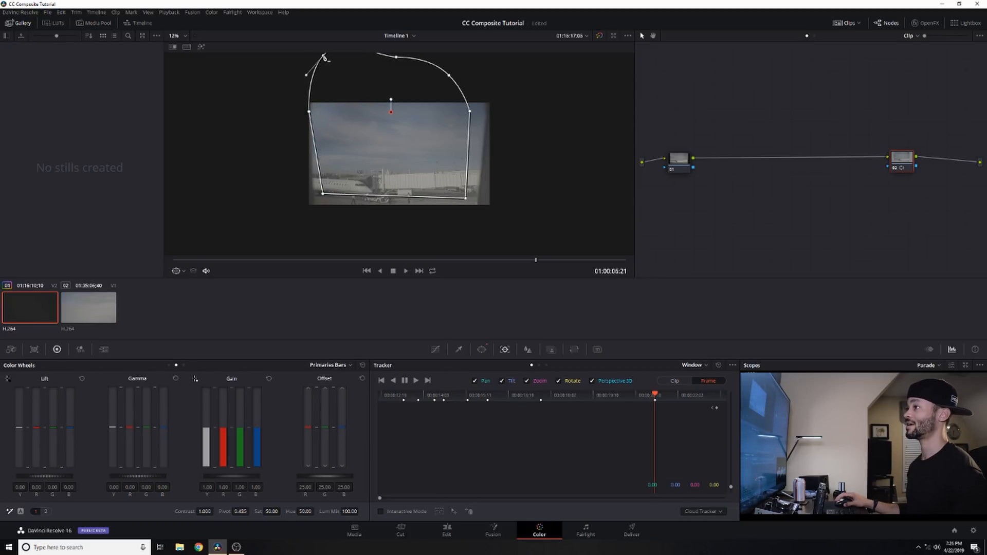
drag(324, 198, 314, 242)
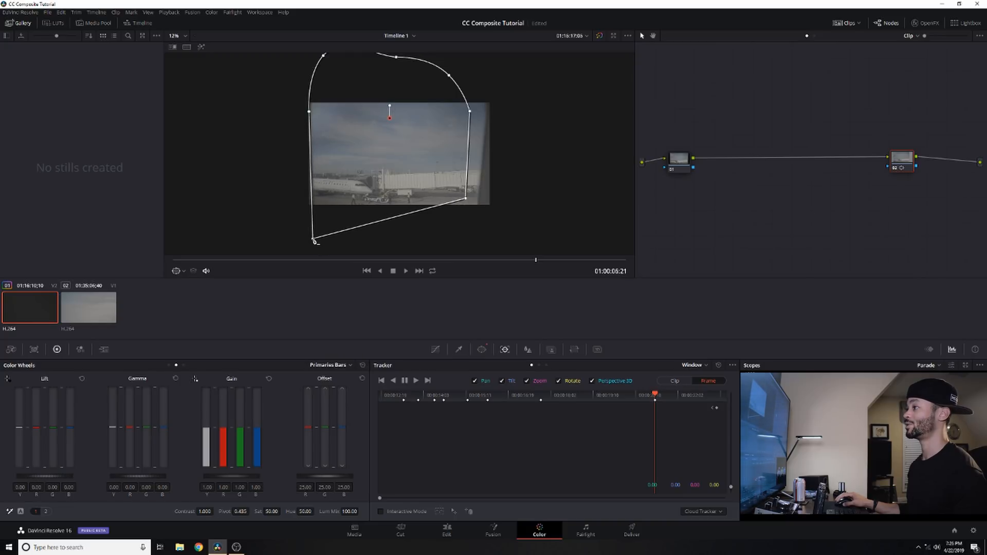
drag(470, 199, 477, 245)
drag(470, 111, 489, 105)
- Round out the mask's upper edge at 01:00:06:21 by moving its upper-right and top-centre points outward above the frame
scroll(450, 114, up, 1)
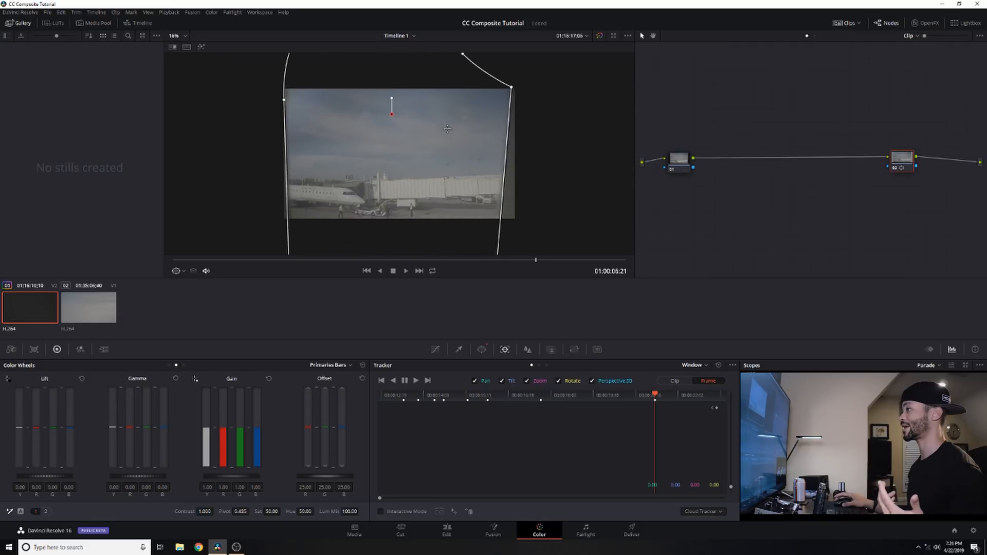
scroll(450, 114, down, 2)
drag(445, 85, 465, 68)
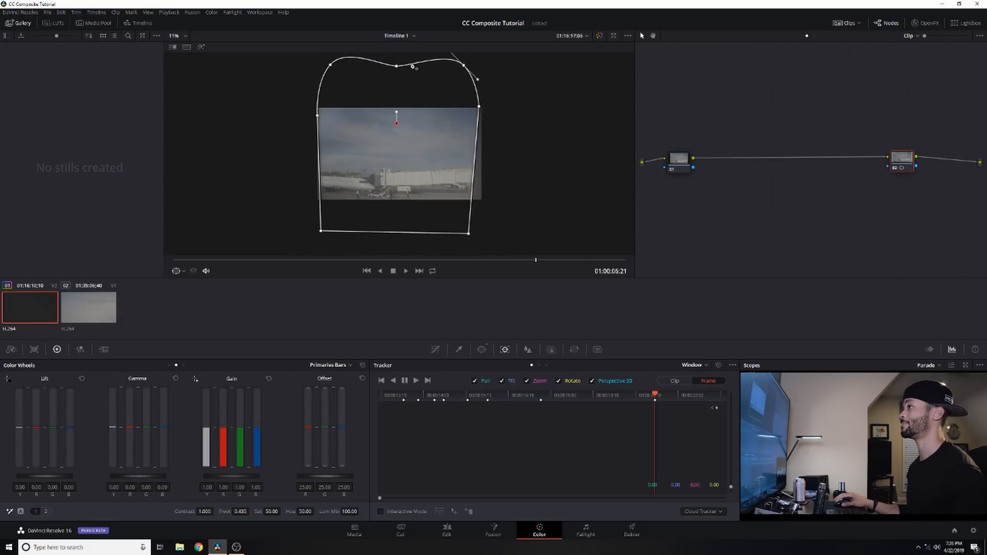
drag(400, 68, 400, 53)
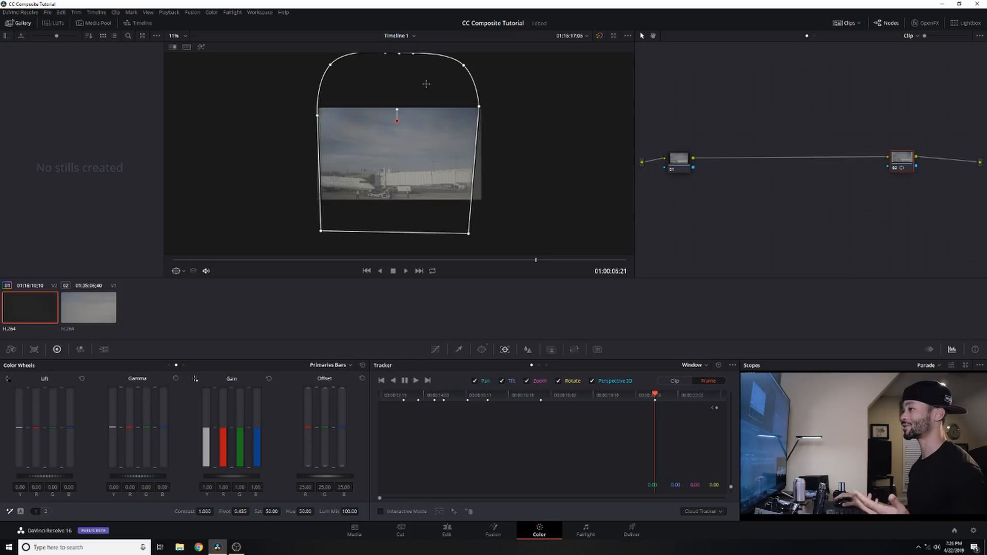
scroll(395, 144, up, 2)
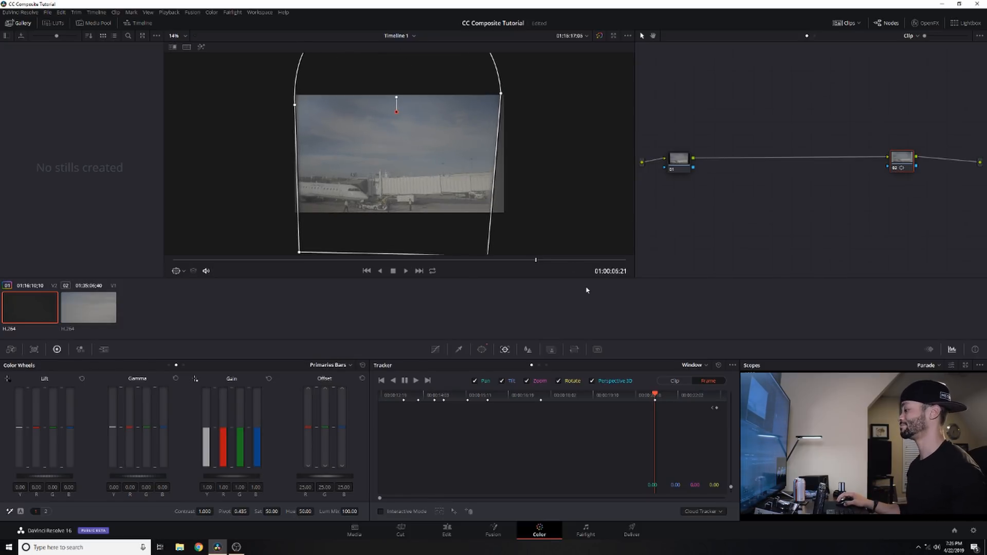
- Keyframe the mask at 01:00:05:11, moving it down slightly and pulling its side, shoulder and lower-corner points in to the window edges
drag(656, 395, 600, 402)
drag(460, 130, 461, 137)
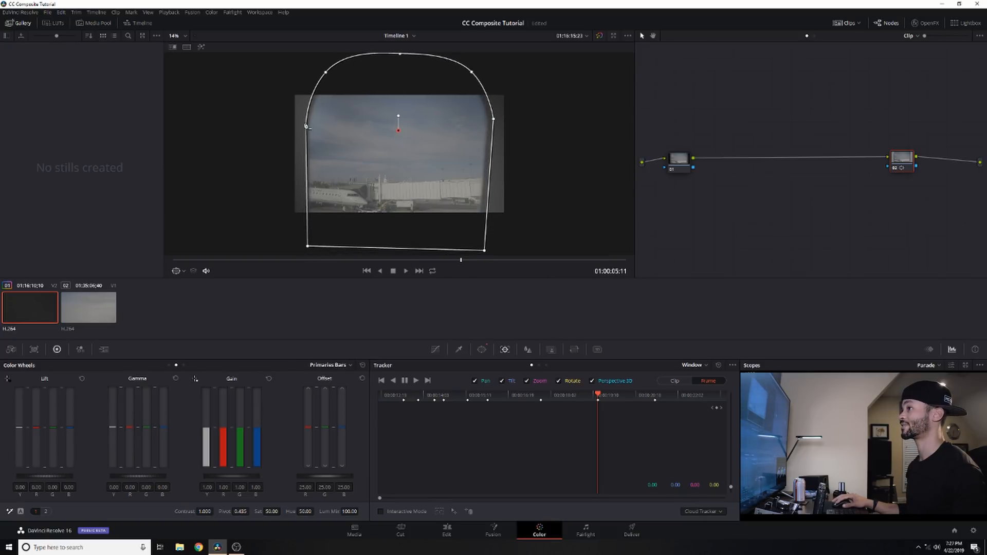
drag(308, 128, 310, 129)
drag(326, 75, 330, 79)
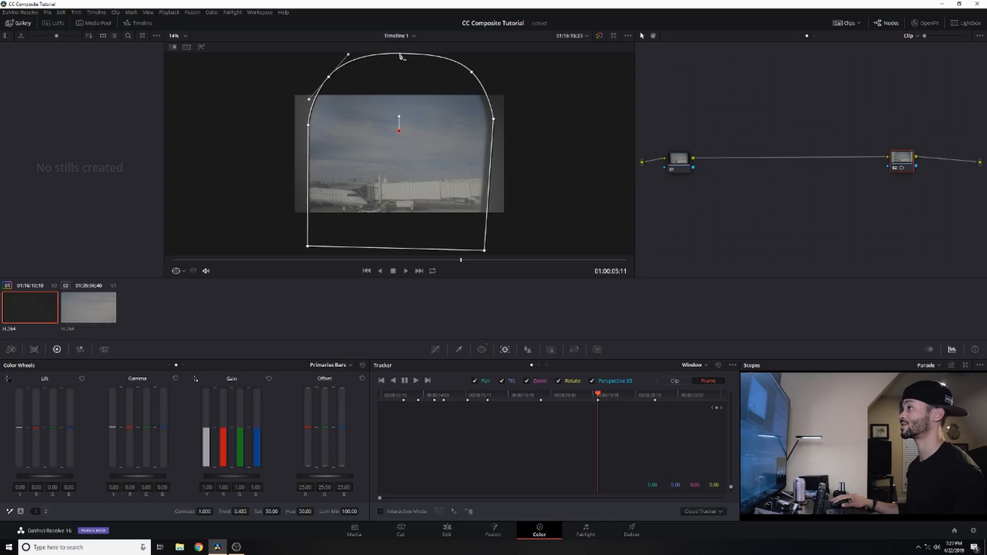
drag(471, 70, 465, 75)
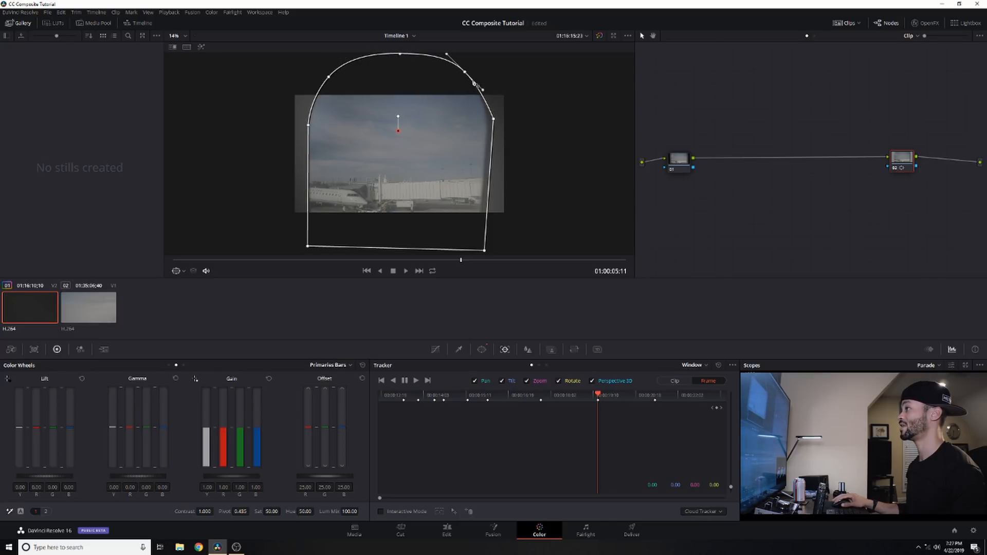
drag(493, 119, 488, 125)
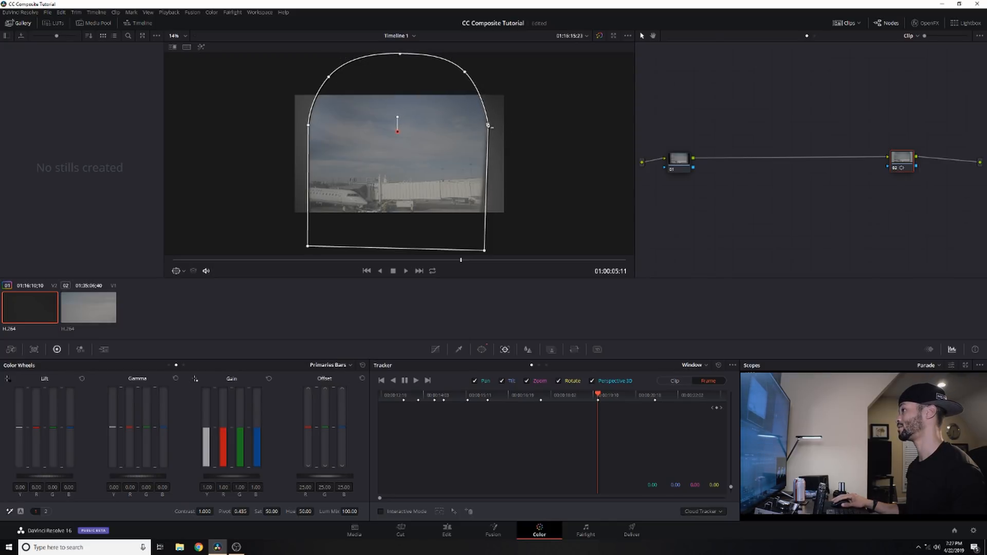
drag(466, 74, 469, 76)
drag(486, 250, 478, 253)
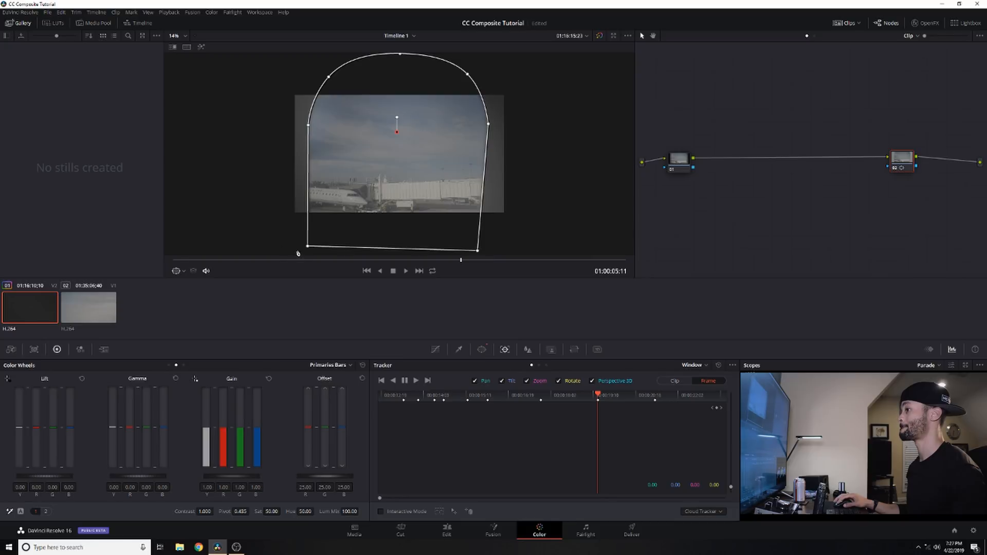
drag(307, 249, 309, 251)
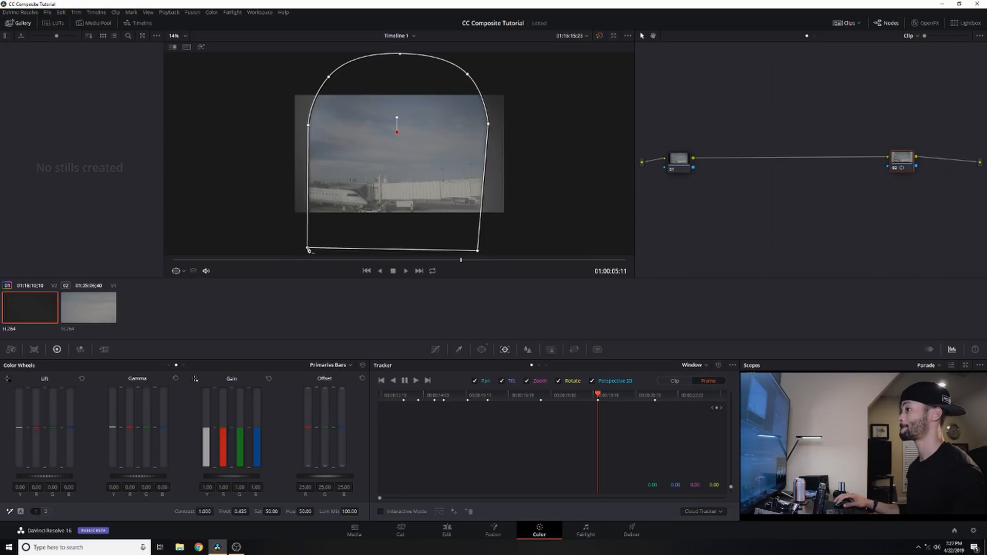
- Return to the keyframe at 01:00:06:21 and adjust the mask's upper-left and upper-right points
drag(597, 396, 656, 405)
scroll(368, 98, down, 2)
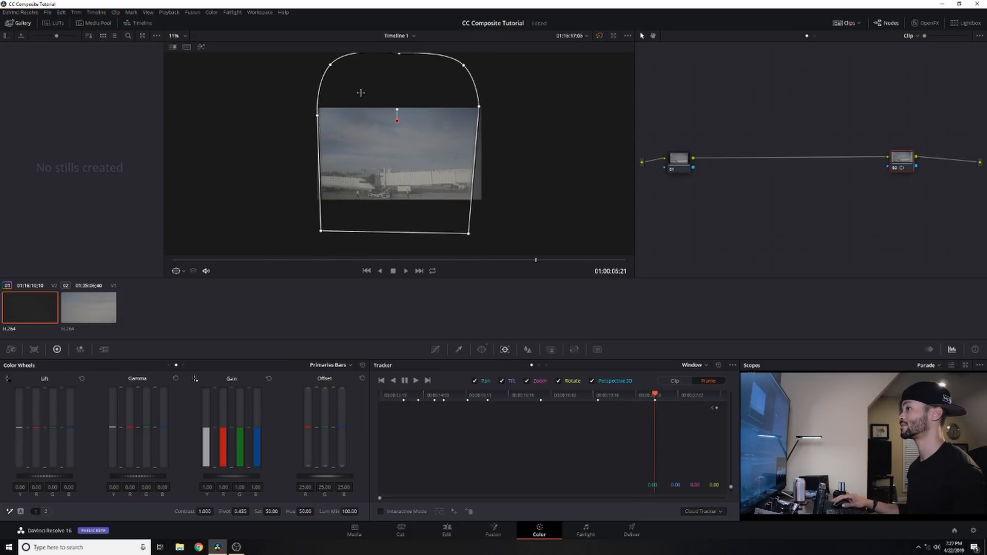
drag(331, 65, 335, 68)
drag(468, 69, 473, 82)
- Keyframe the mask at 01:00:07:21, pulling its left and right side points and lower corners outward so it covers the whole frame
drag(658, 393, 695, 399)
drag(480, 109, 504, 103)
mouse_move(471, 236)
mouse_down()
mouse_move(482, 244)
mouse_move(474, 238)
mouse_up()
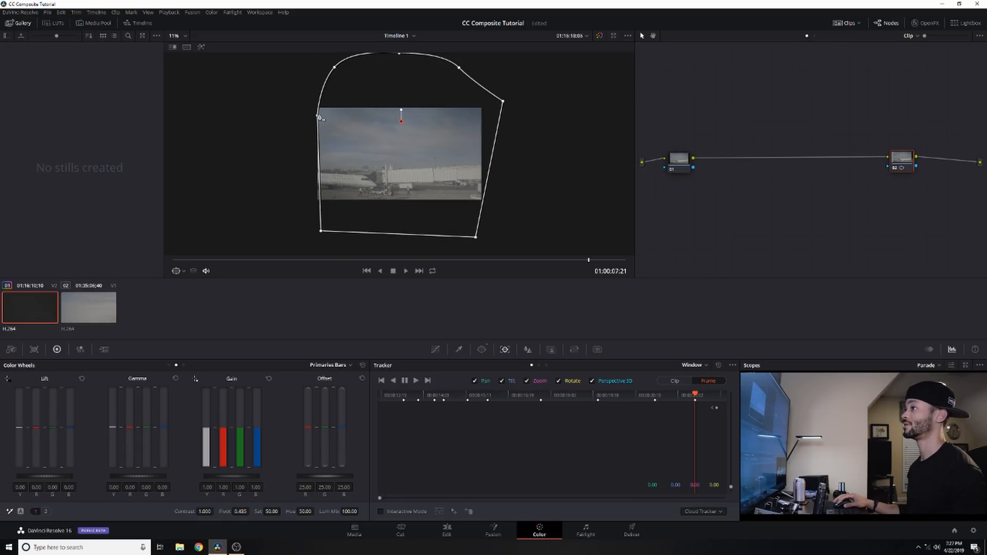
drag(318, 117, 313, 109)
drag(323, 233, 315, 235)
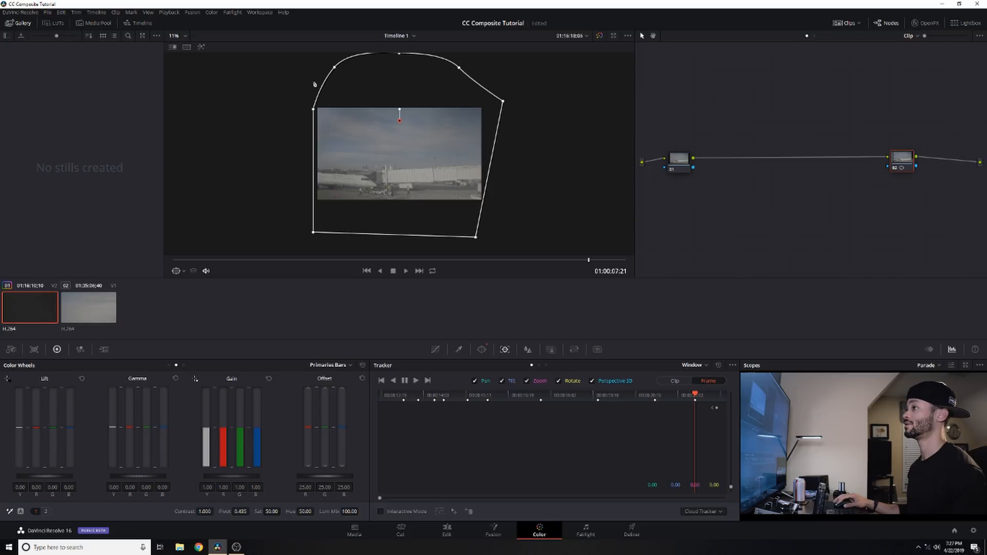
drag(315, 113, 311, 109)
- Scrub back through the mask animation to 01:00:00:06 to check it, and look at nodes 01 and 02
drag(695, 395, 640, 396)
drag(575, 413, 390, 405)
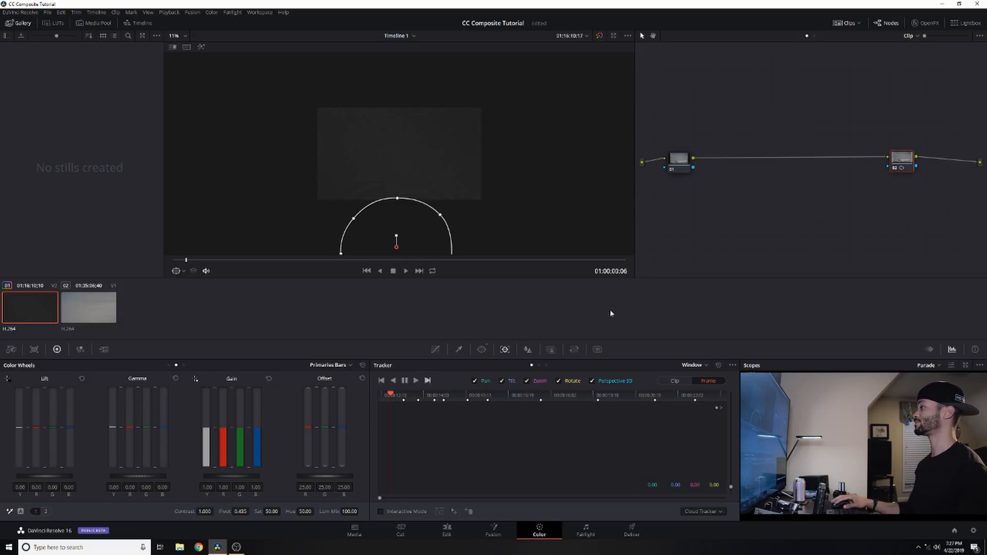
click(678, 155)
click(903, 159)
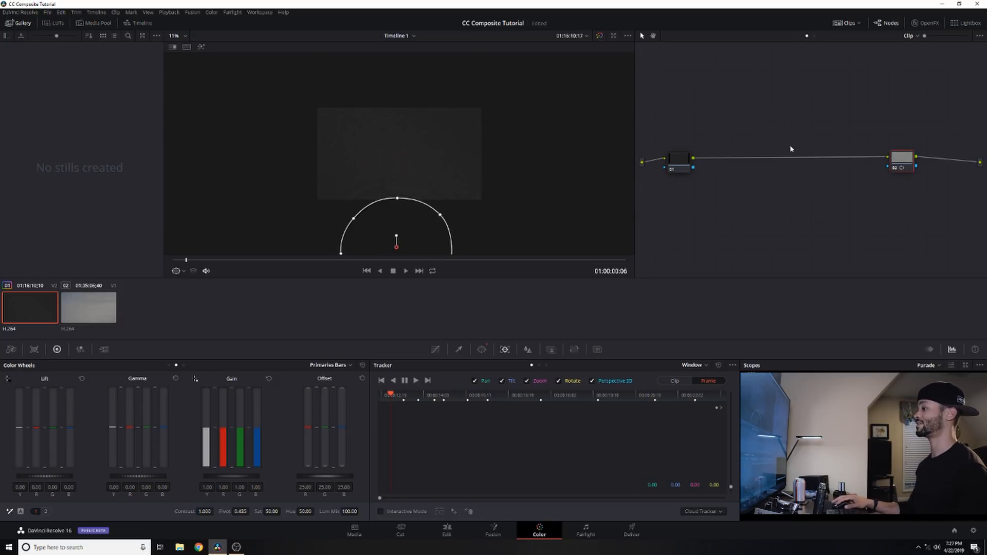
- Go to 01:00:03:15 and select node 01, repositioning it slightly in the node graph
click(526, 399)
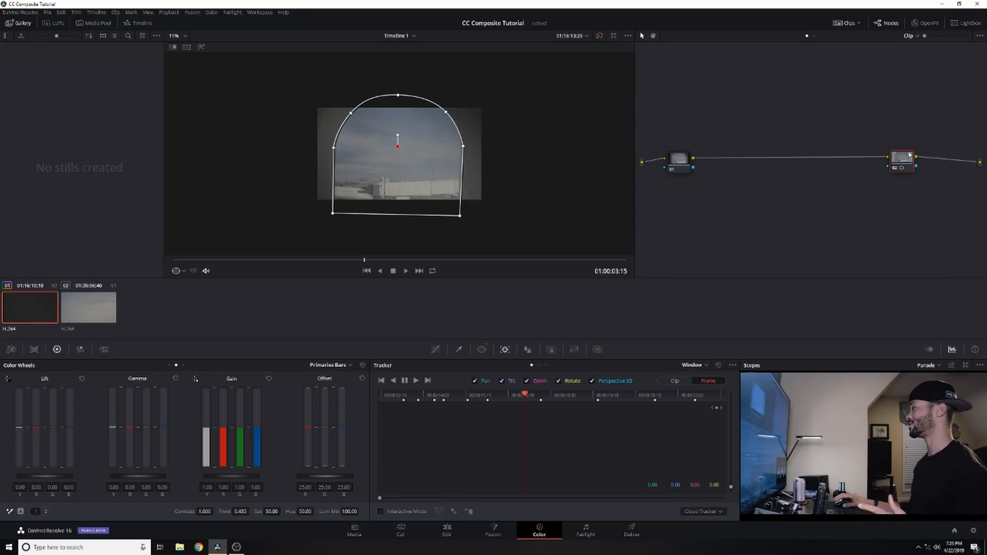
drag(669, 161, 693, 166)
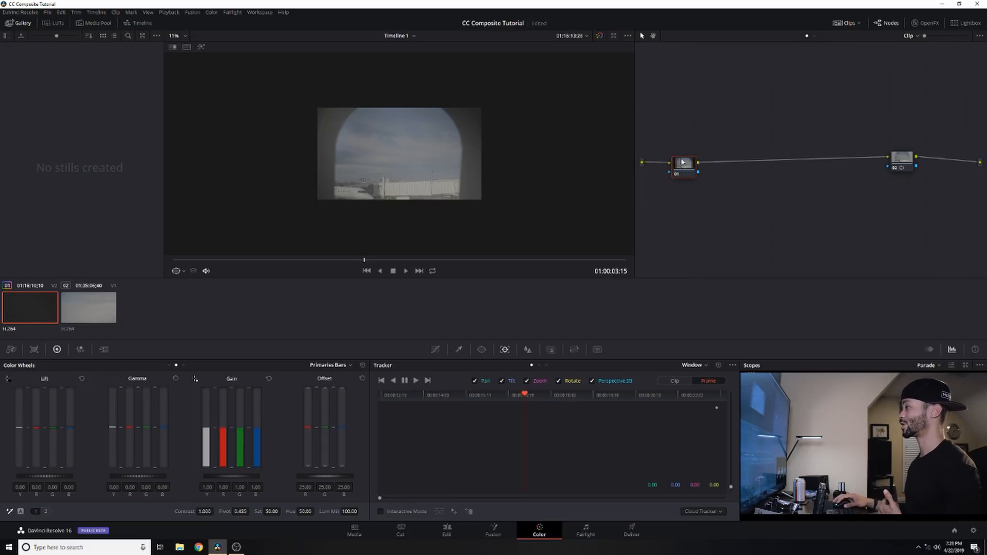
drag(685, 166, 683, 163)
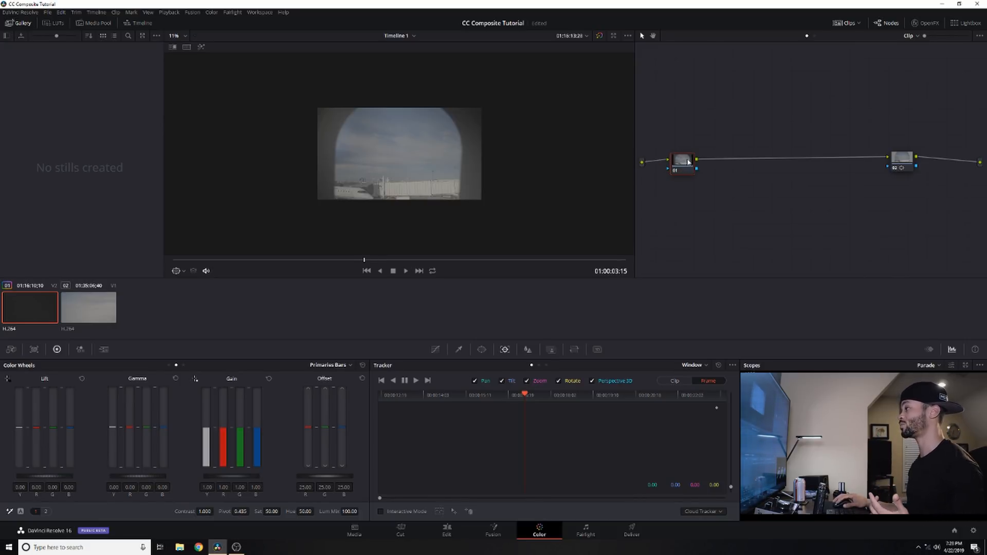
- Add a serial node after node 01, and add an alpha output connected to node 02's key output
key(alt+s)
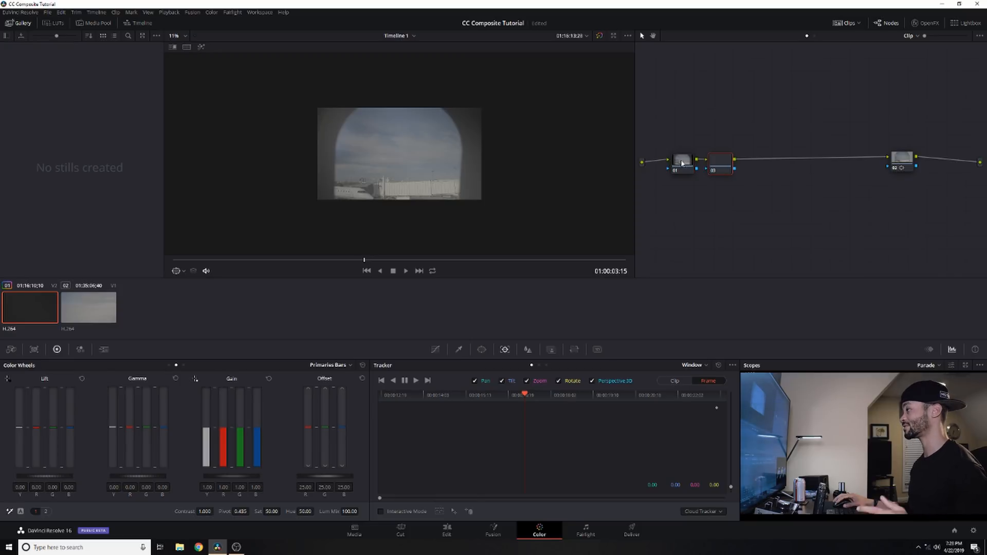
drag(721, 162, 722, 161)
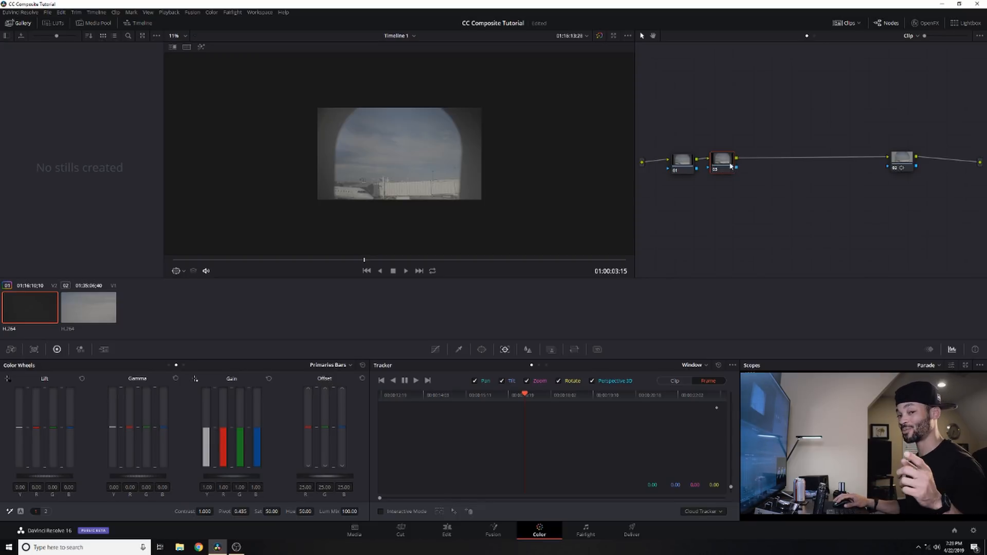
click(900, 164)
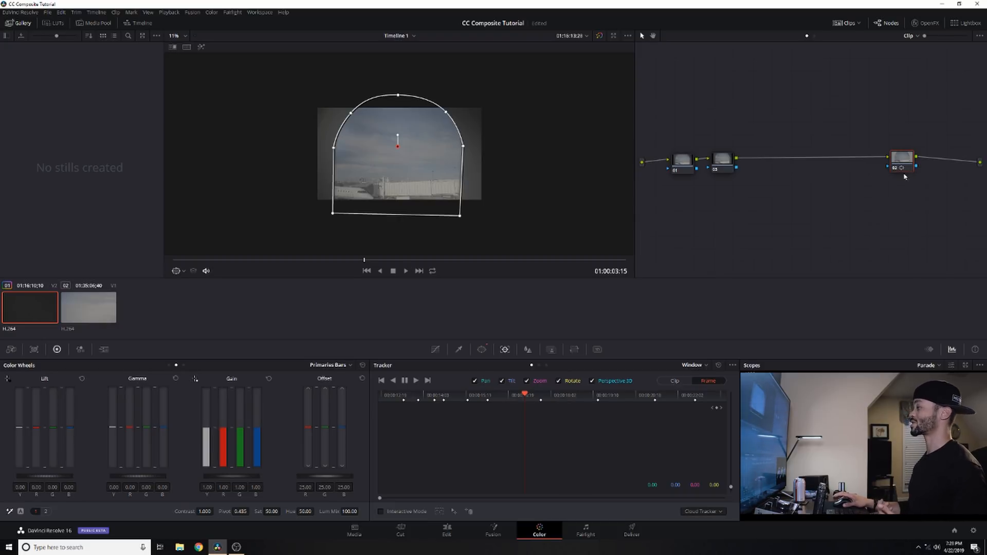
right_click(922, 194)
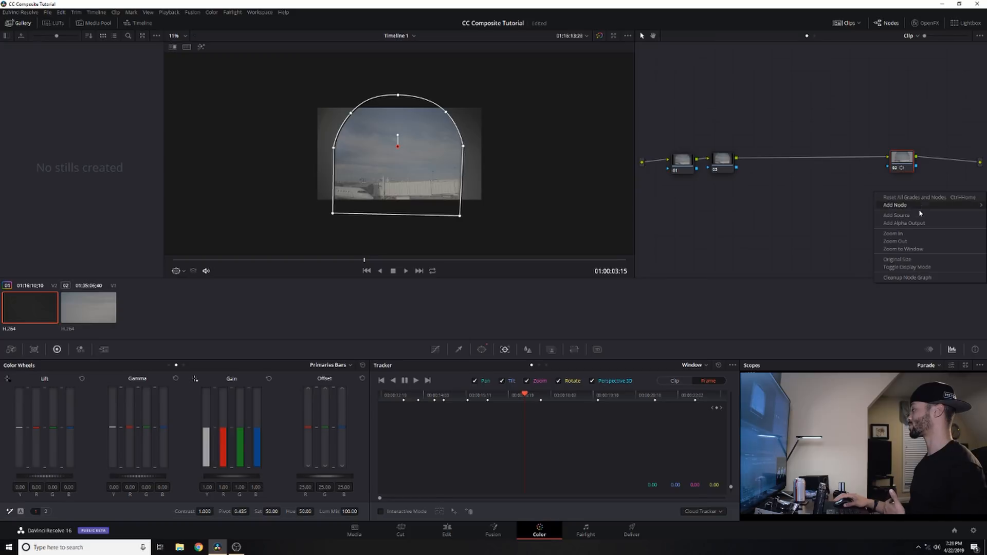
click(905, 223)
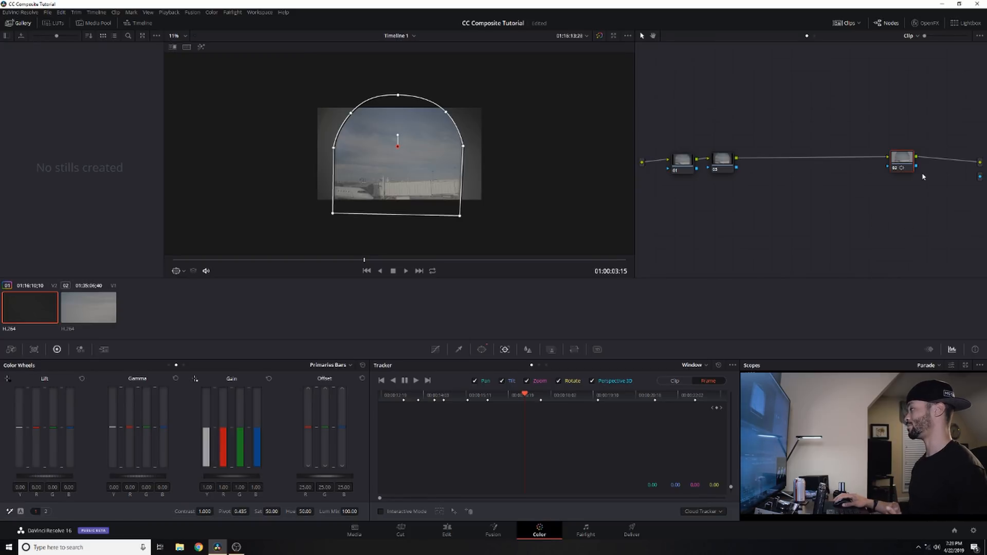
drag(917, 167, 980, 178)
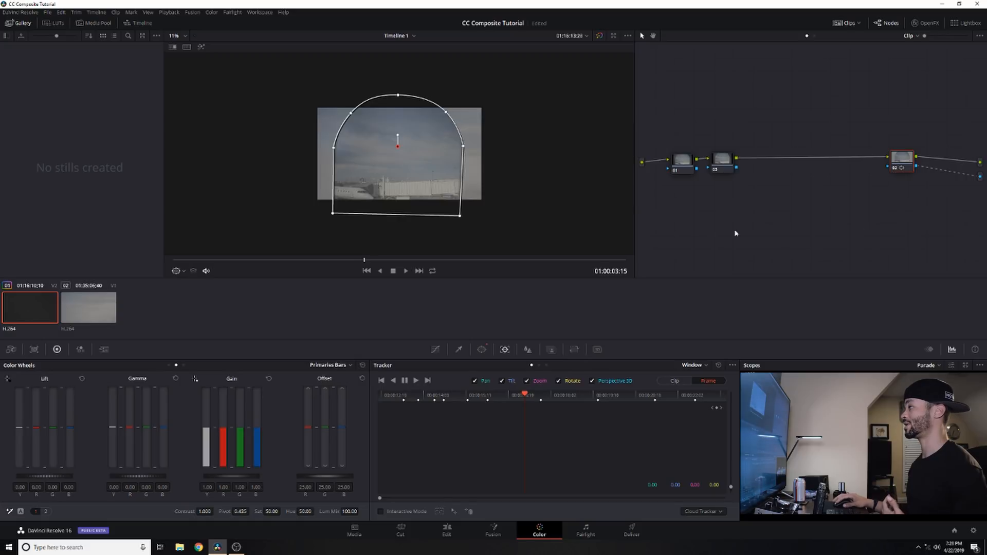
- Look at the cloud clip, return to the window clip and scrub it to 01:00:02:13 to check the composite
click(731, 161)
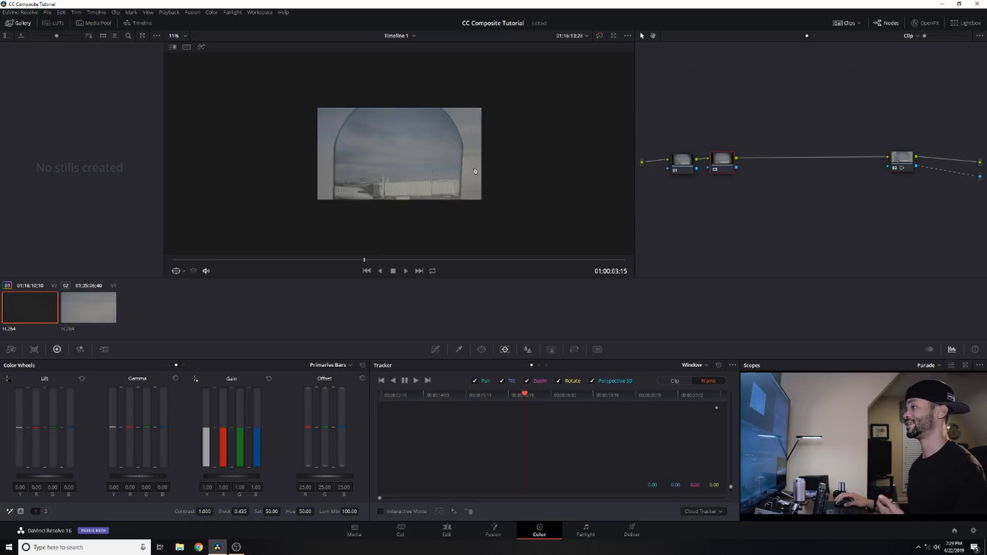
click(96, 315)
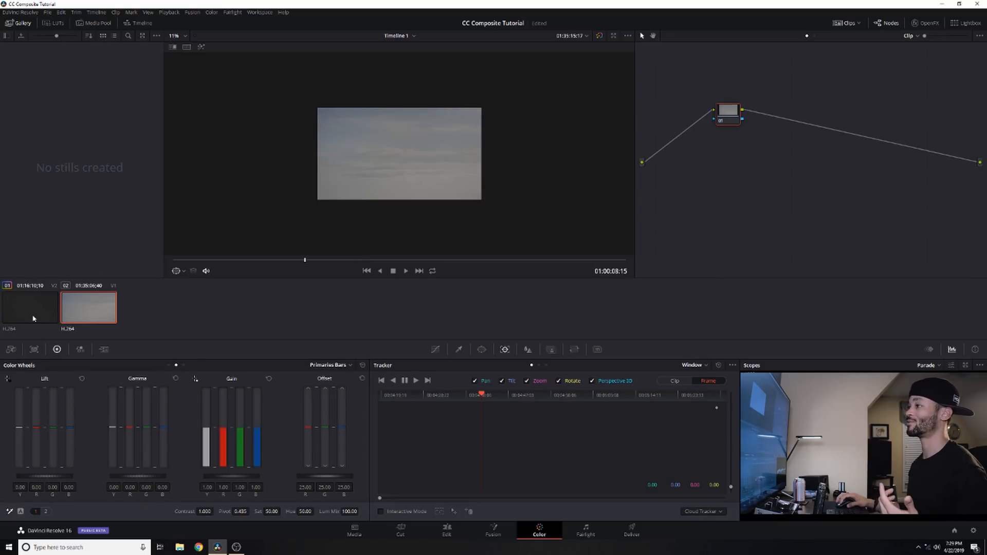
click(33, 318)
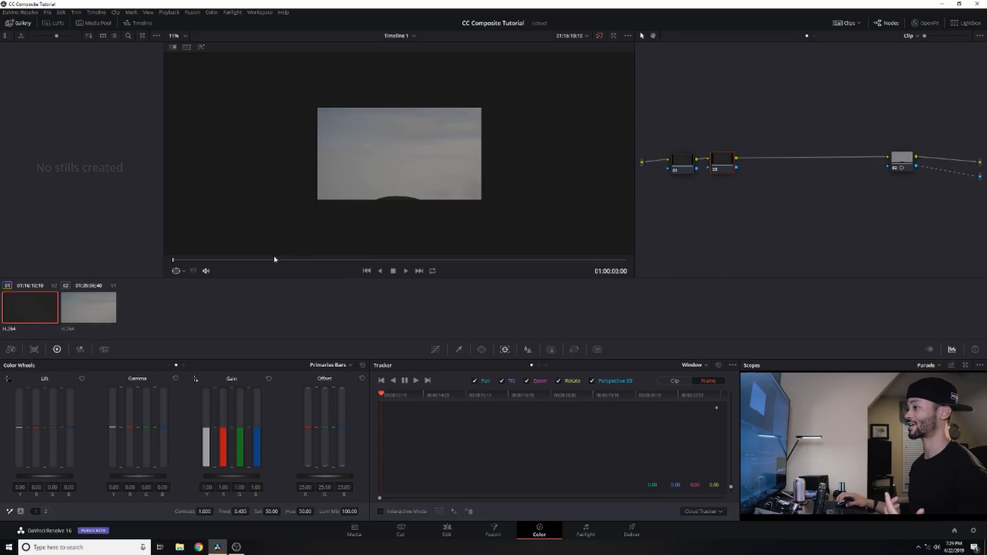
drag(285, 261, 294, 261)
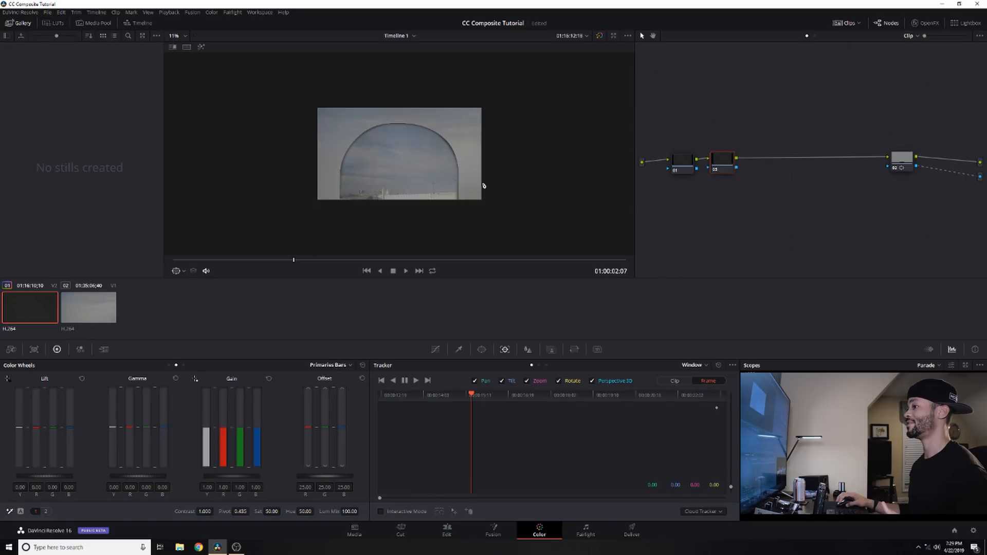
drag(224, 260, 307, 265)
- On node 02, highlight the curve window, set its softness to Soft 1 2.26, Inside 0.40 and Outside 0.28, and toggle its inversion
click(902, 158)
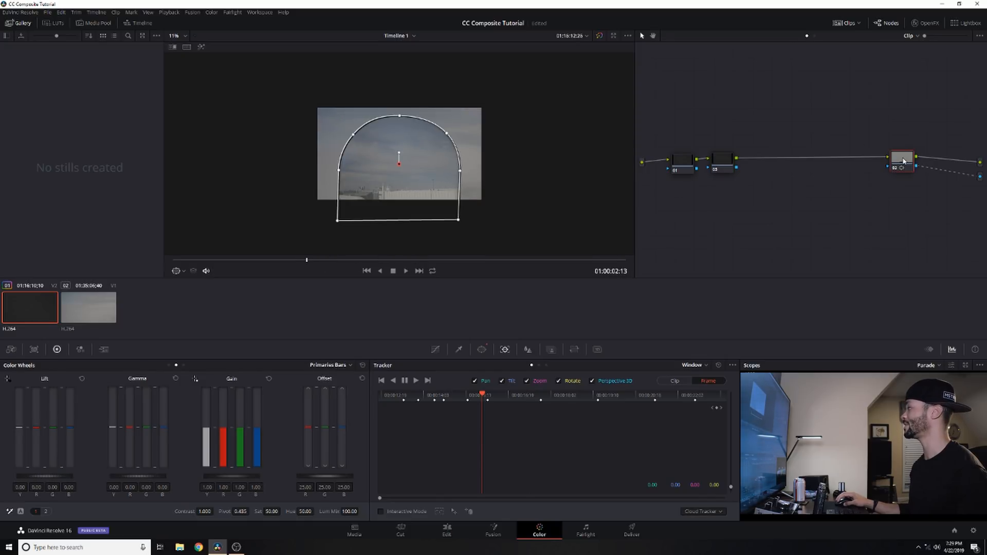
click(482, 350)
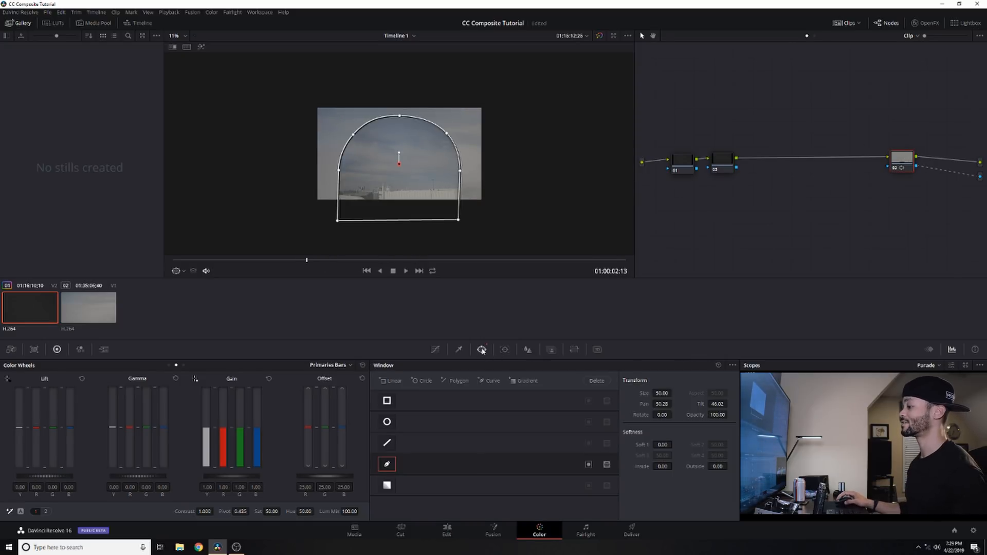
click(201, 47)
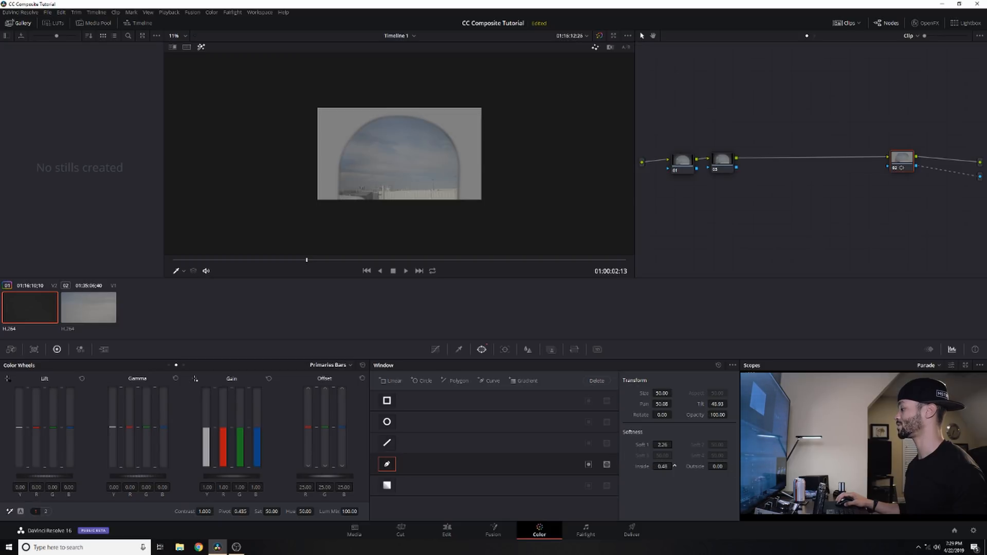
drag(714, 467, 729, 465)
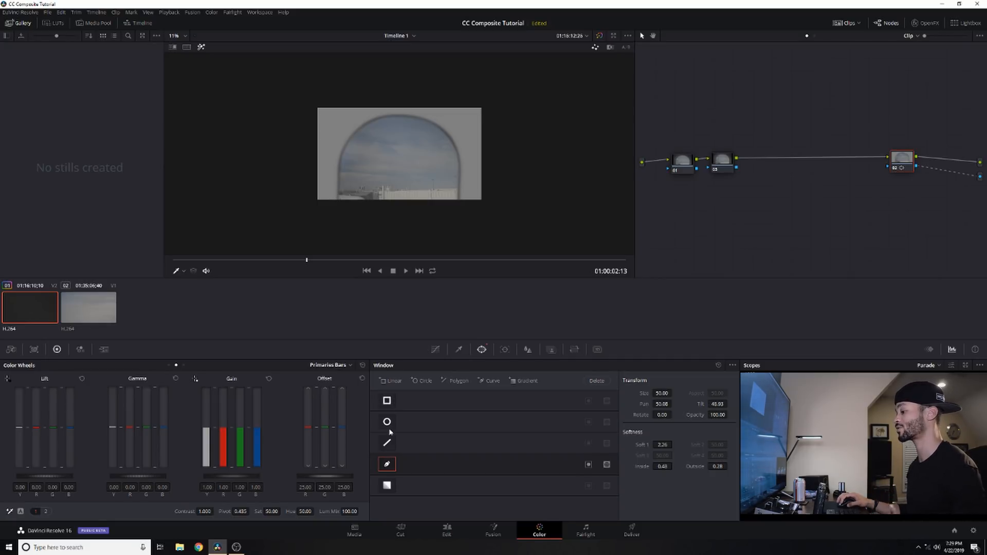
click(589, 464)
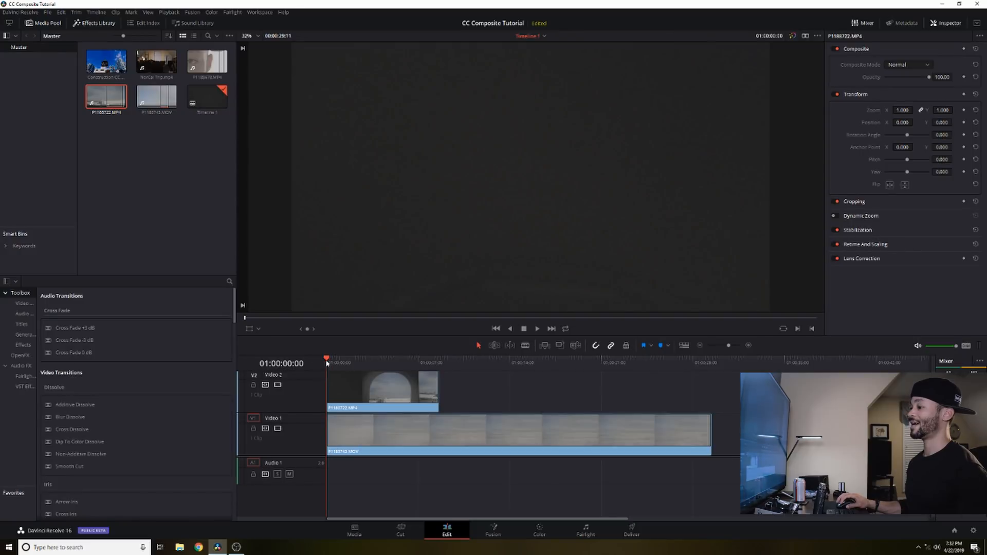
- Play and scrub the composite on the Edit page from 01:00:00:00 to about 01:00:12:01 to review it
drag(330, 363, 325, 370)
key(space)
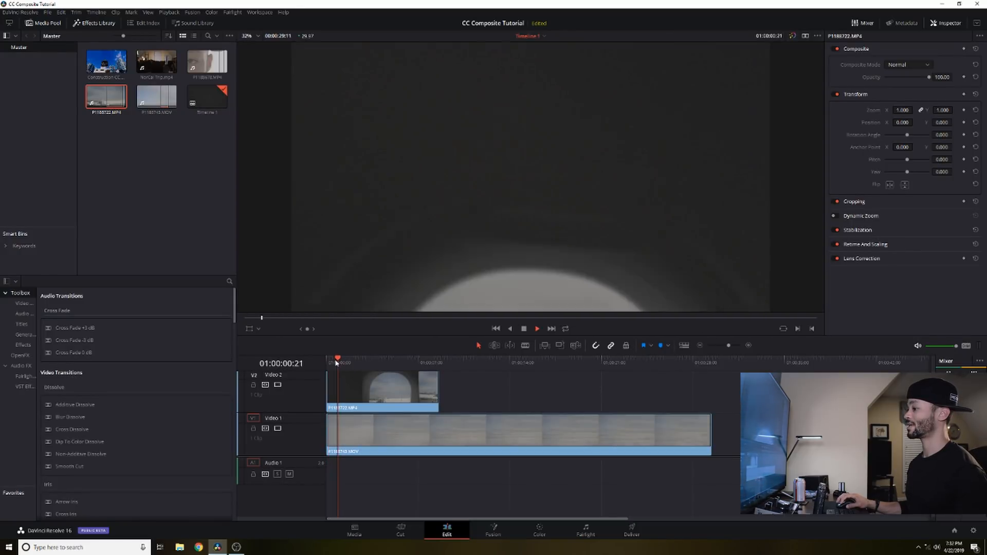
click(376, 366)
drag(379, 370, 456, 370)
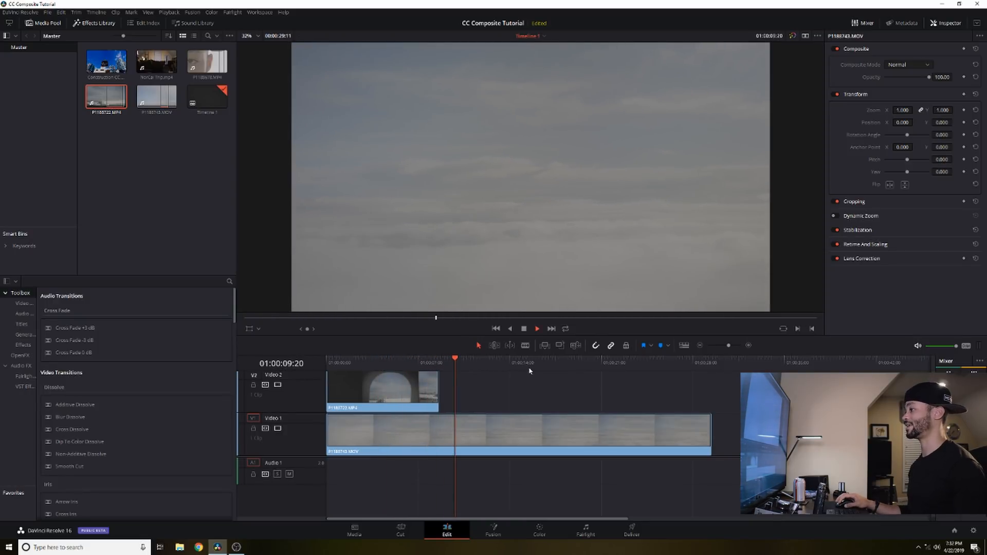
key(space)
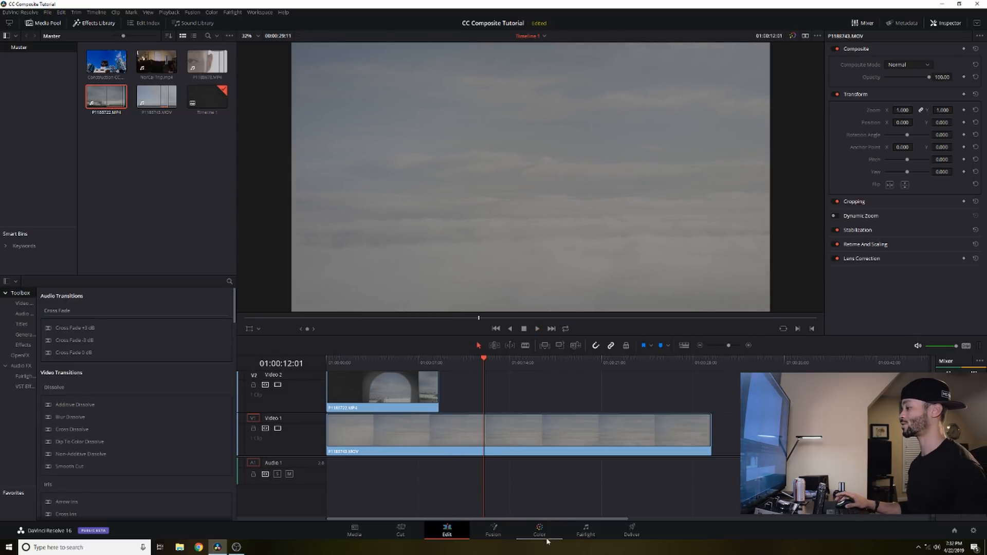
- On the Color page, go to 01:00:03:14 in the window clip and apply the DCI-P3 Fujifilm 3513DI D55 film look LUT to node 03
click(545, 535)
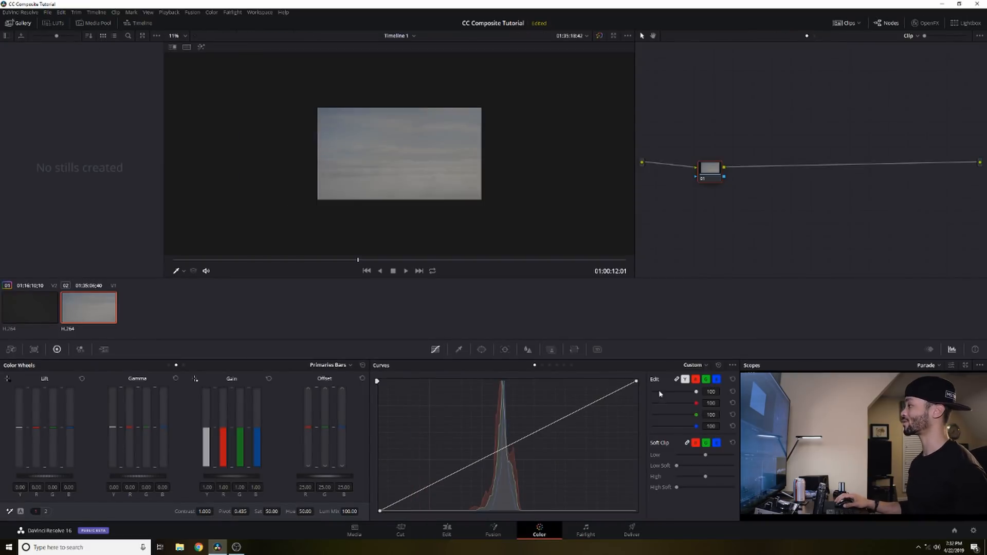
click(14, 299)
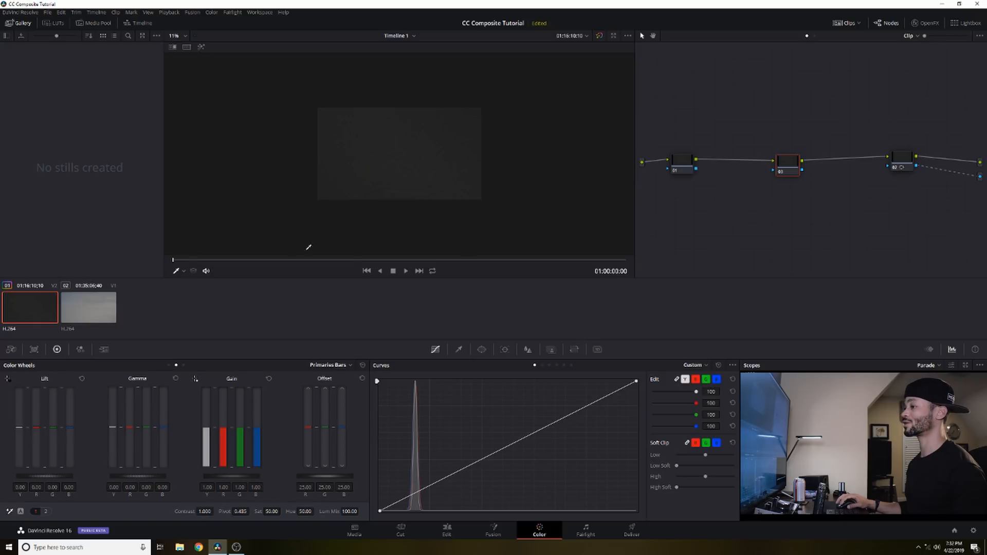
click(362, 260)
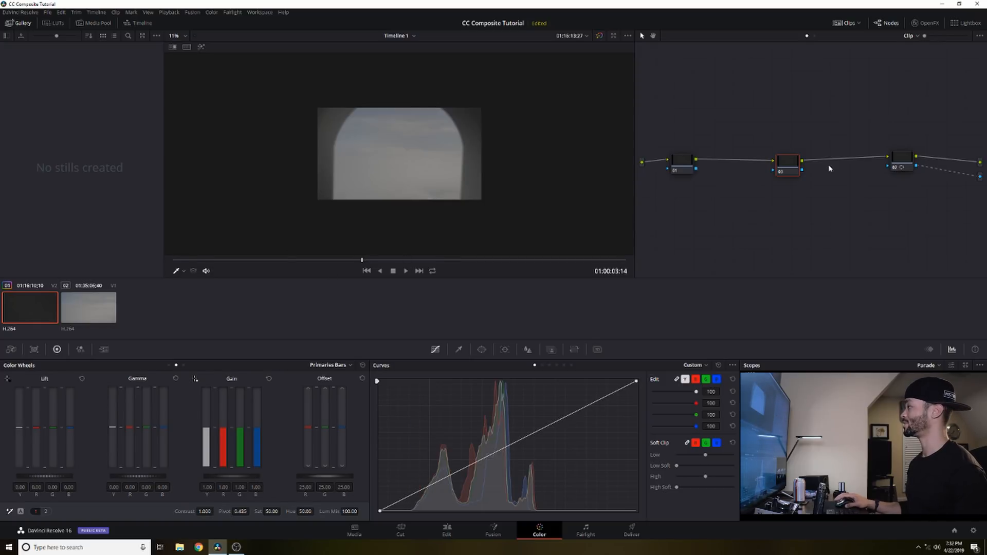
right_click(789, 164)
mouse_move(826, 248)
mouse_move(885, 272)
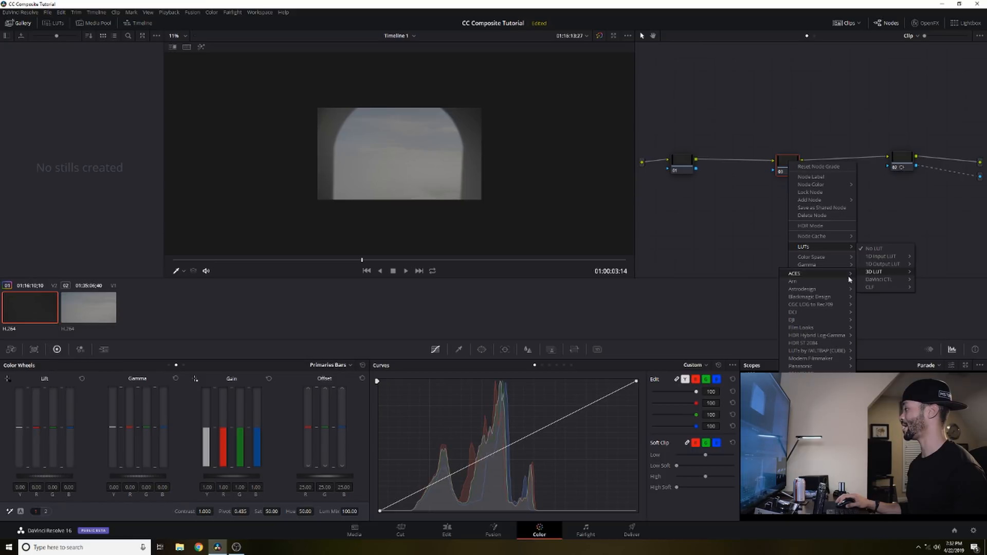
mouse_move(820, 327)
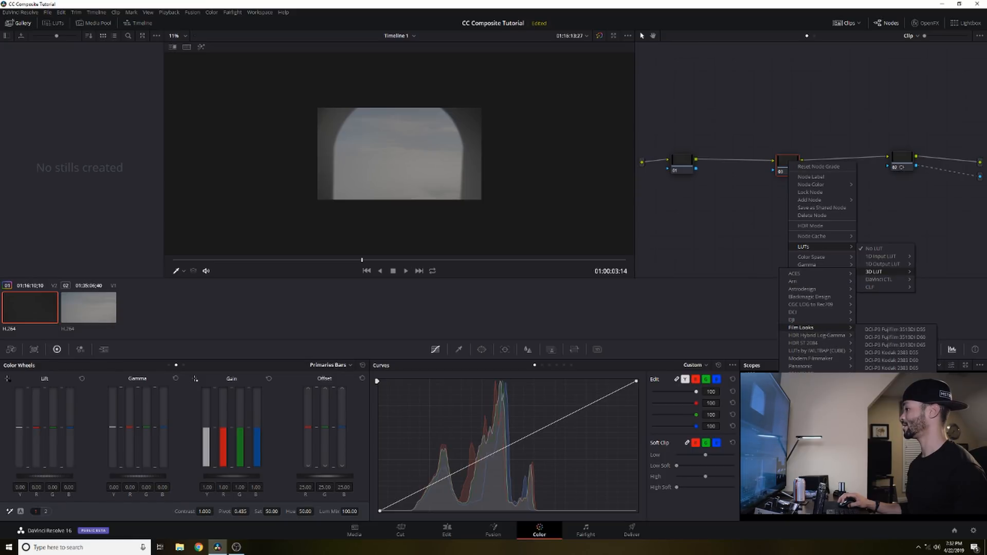
click(895, 330)
- Shape node 01's custom curve by raising a midtone point and adding a slightly lowered shadow point
click(682, 164)
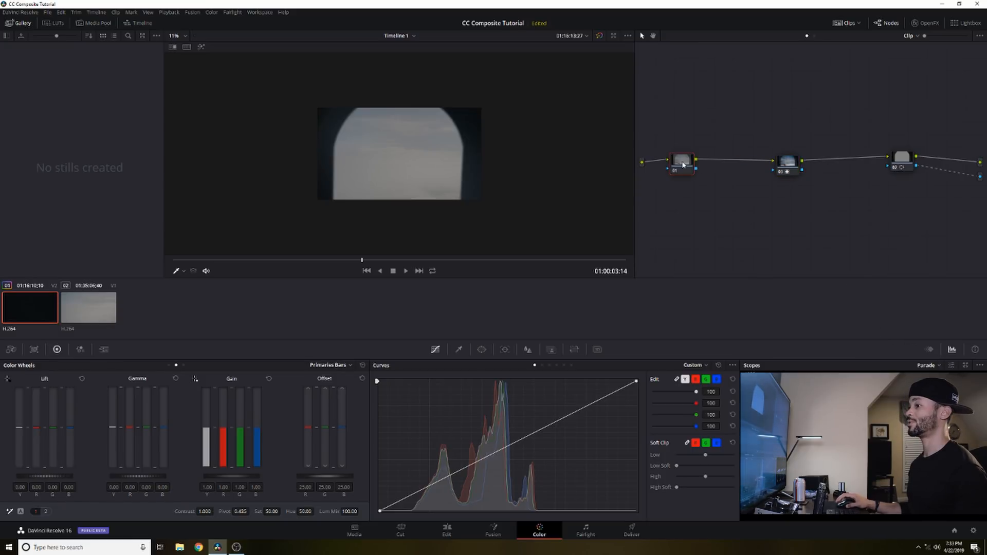
drag(548, 426, 527, 423)
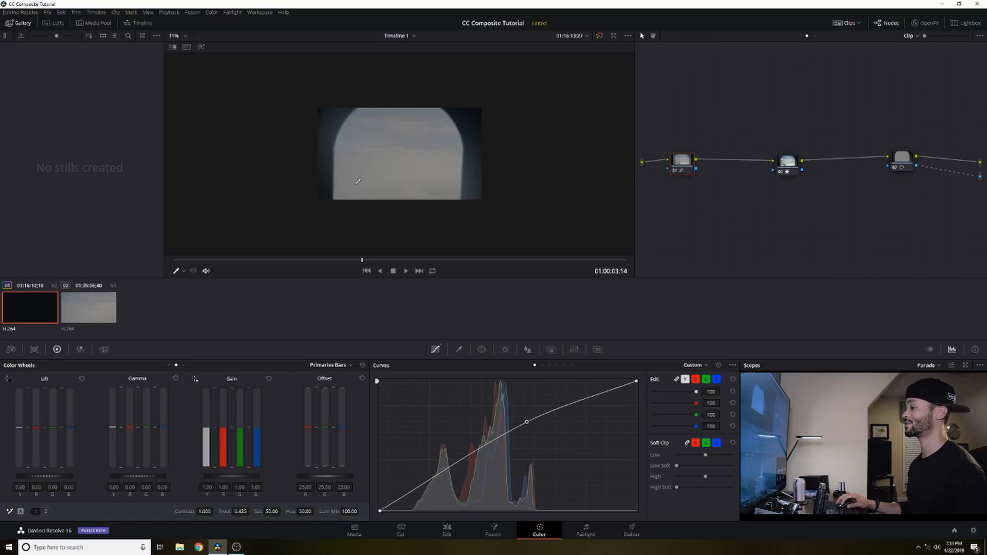
click(417, 493)
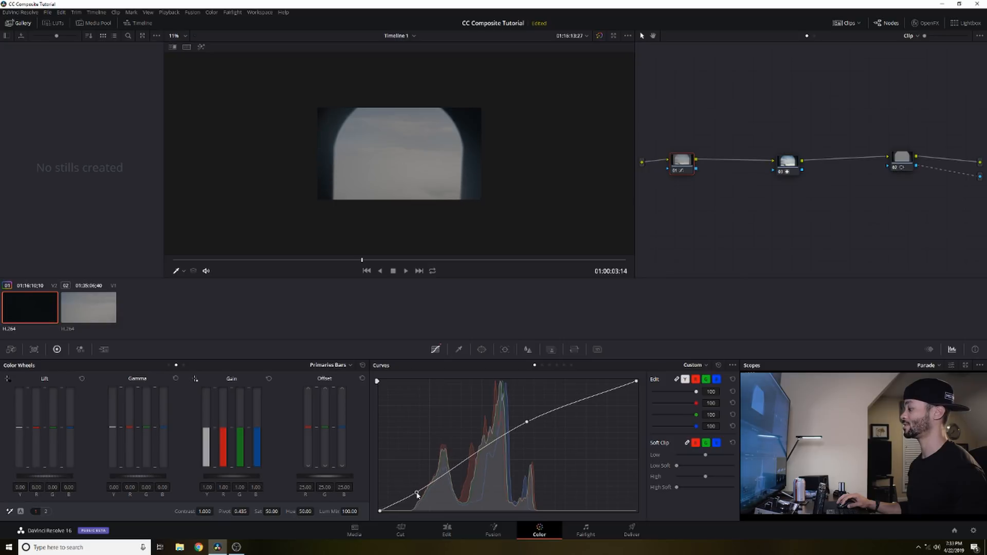
drag(417, 494, 417, 495)
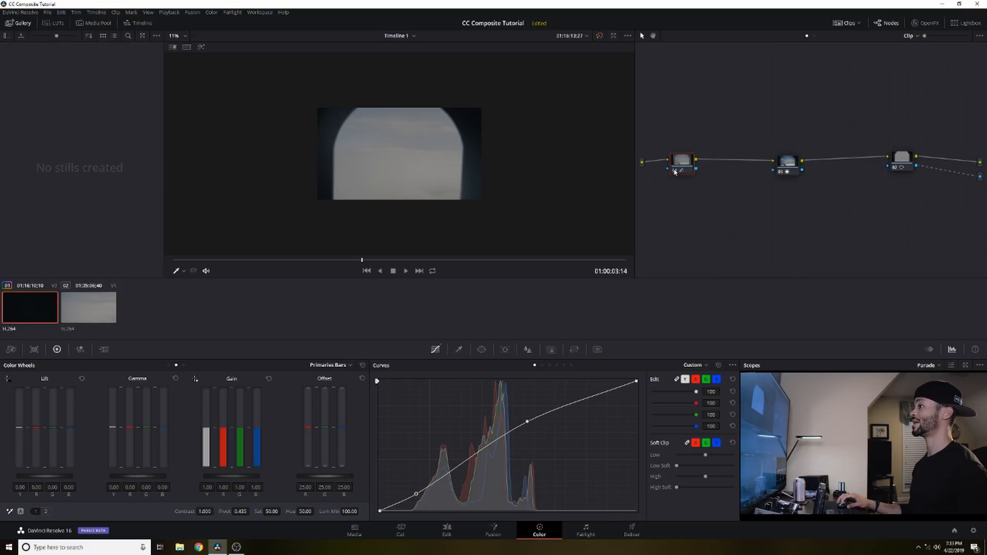
drag(527, 422, 508, 426)
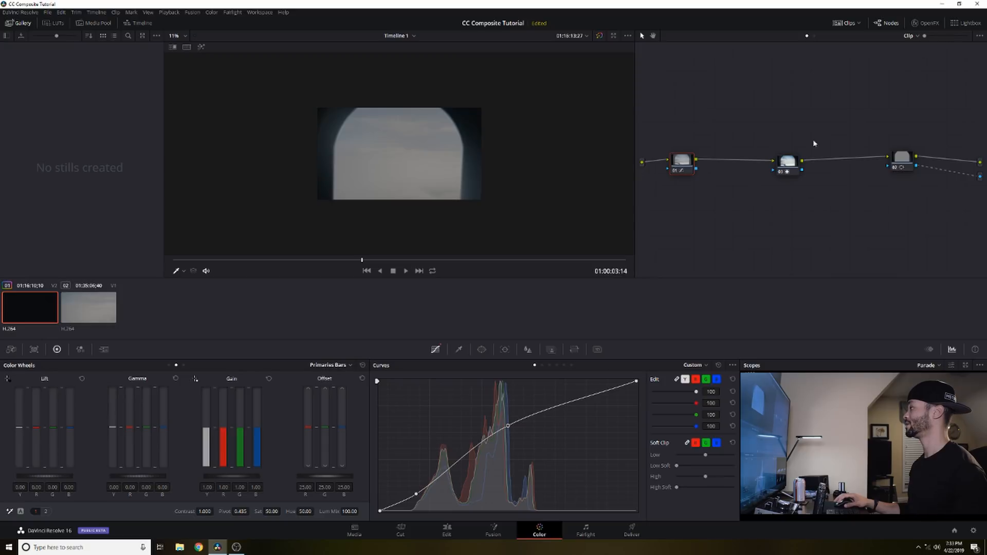
- Add a serial node to the cloud clip, apply the DCI-P3 Fujifilm 3513DI D55 film look LUT, and space it away from node 01
click(102, 303)
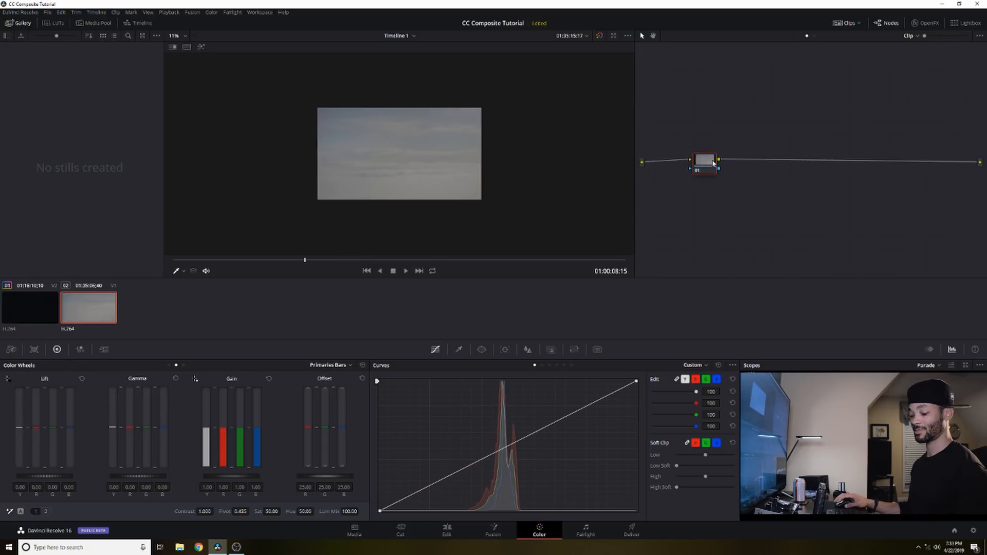
right_click(713, 163)
key(alt+s)
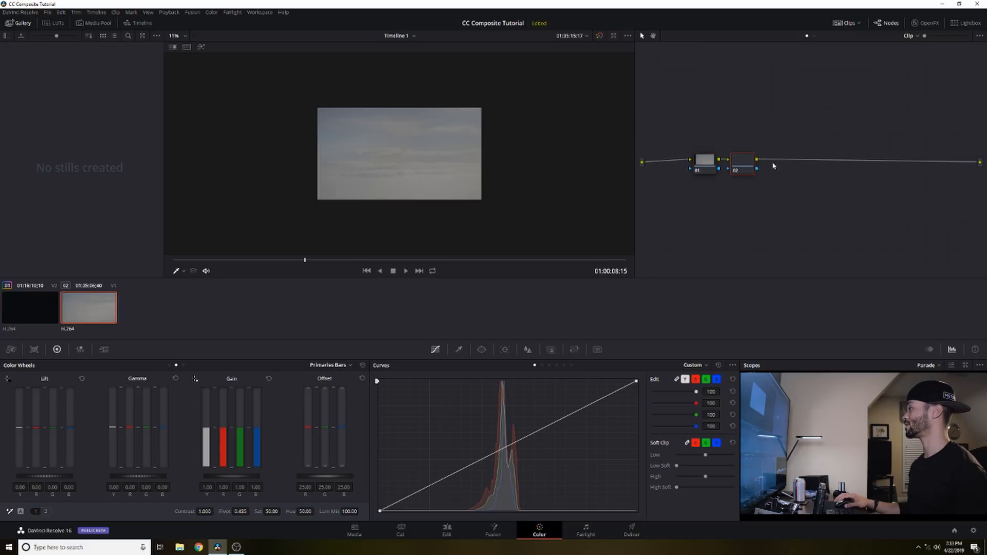
right_click(741, 159)
mouse_move(792, 244)
mouse_move(843, 268)
mouse_move(918, 333)
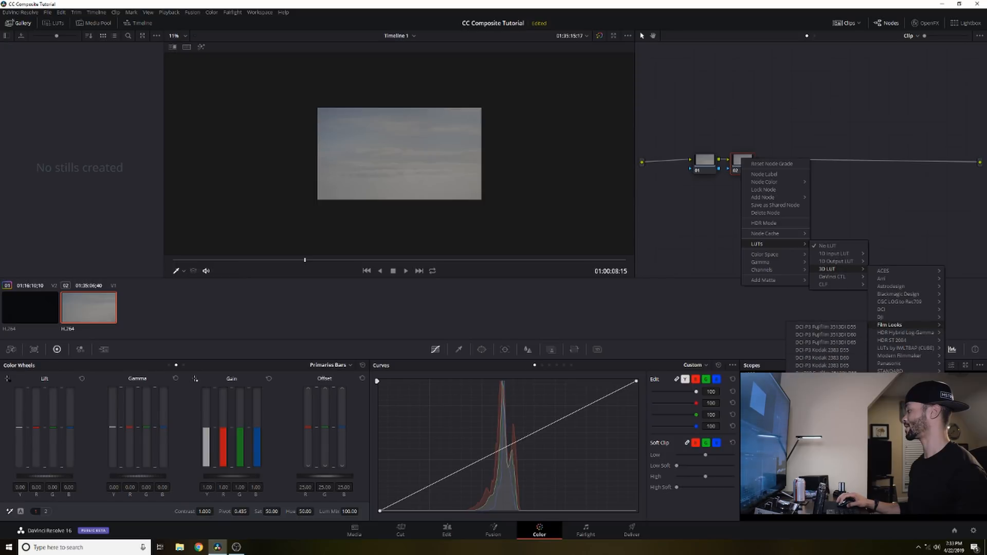
click(835, 328)
drag(731, 160, 754, 160)
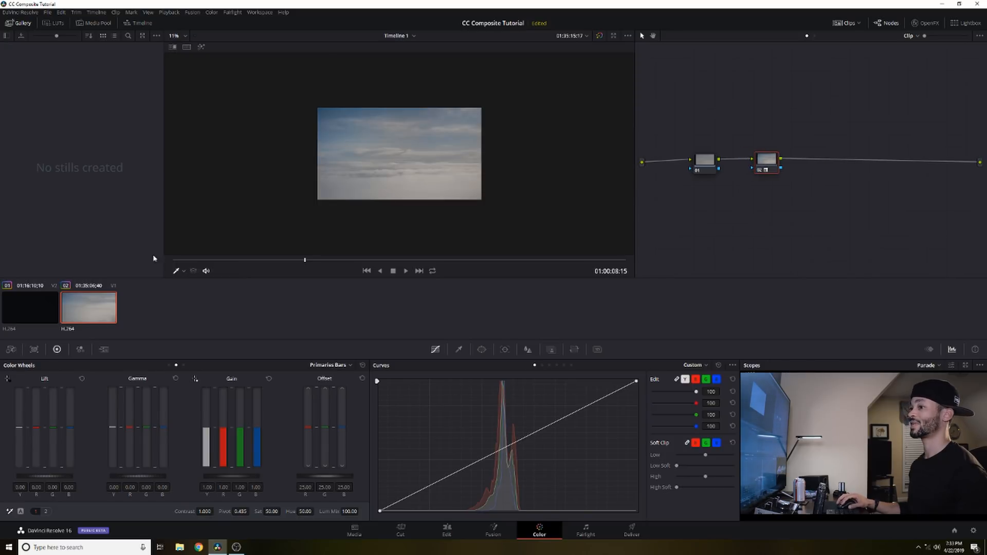
- Scrub the graded window clip through to 01:00:07:04 to check the composite, and view that frame on the Edit page
click(32, 309)
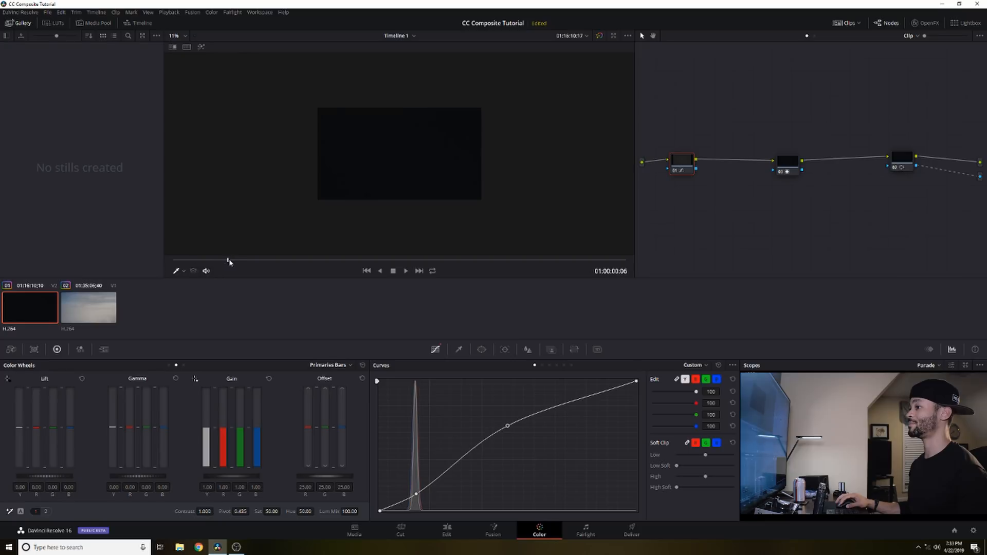
click(266, 260)
drag(271, 262, 551, 271)
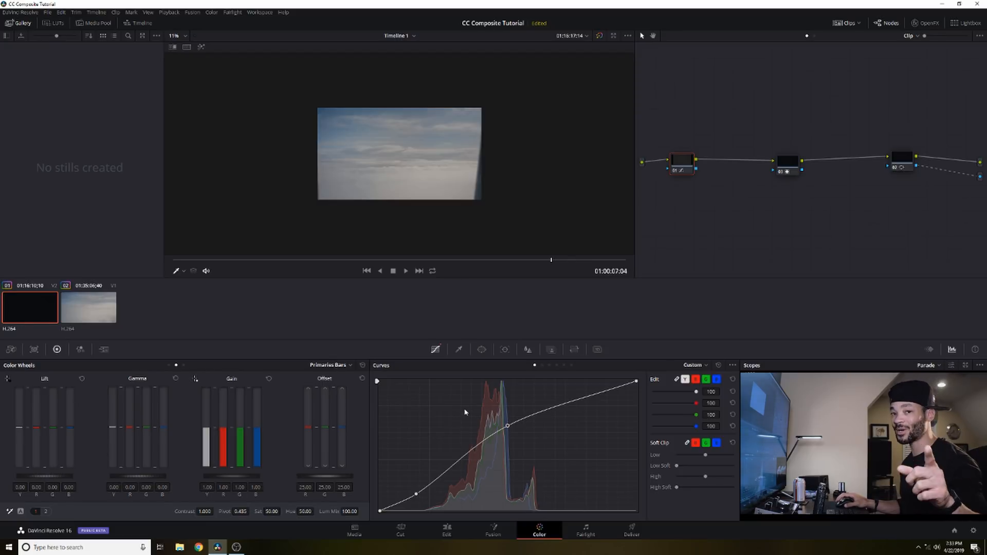
click(447, 529)
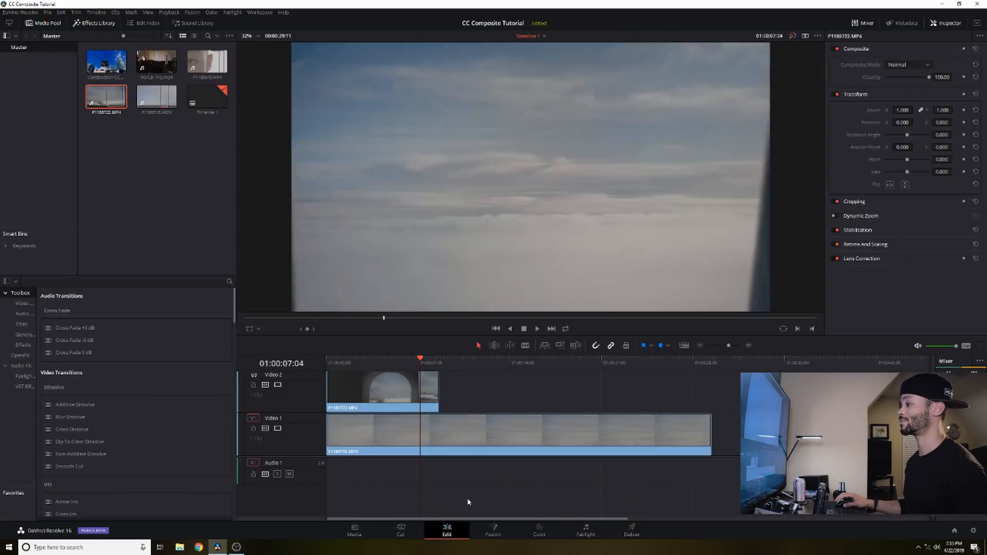
- On the Color page, reset the grade of the cloud clip's node 02 to remove its film look LUT
click(539, 529)
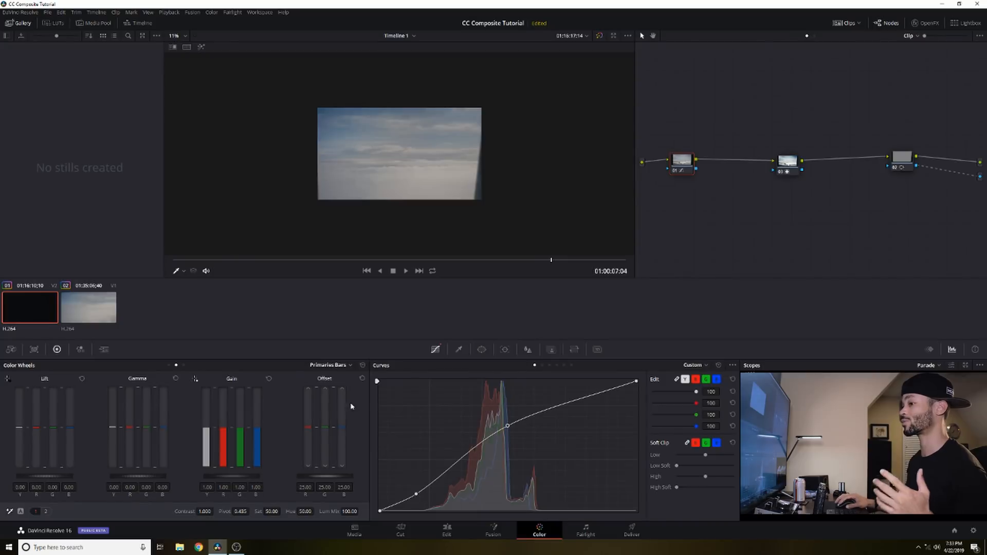
click(99, 315)
right_click(762, 158)
click(775, 164)
- Reset the grade of node 03 in the window clip to clear its film look LUT, and compare both clips
click(20, 307)
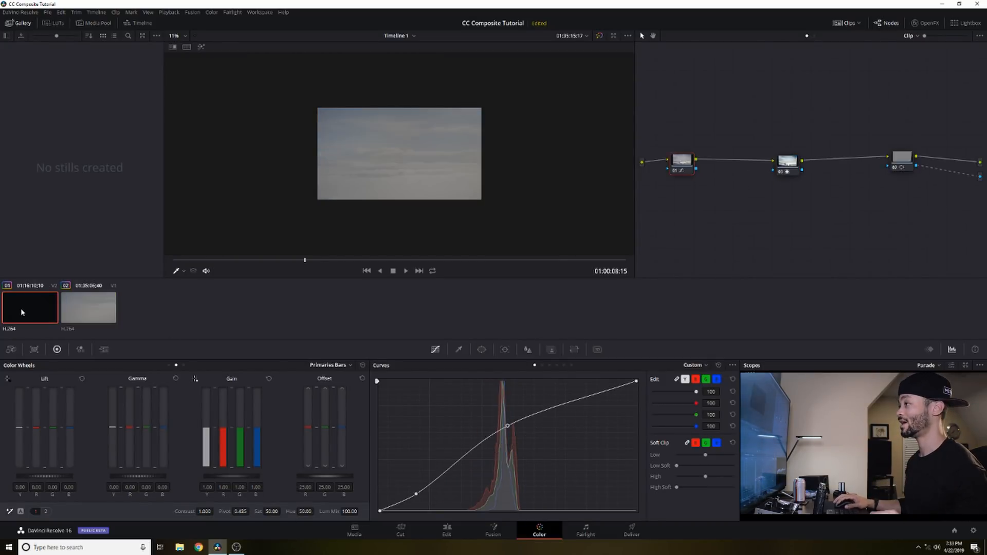
drag(779, 163, 794, 163)
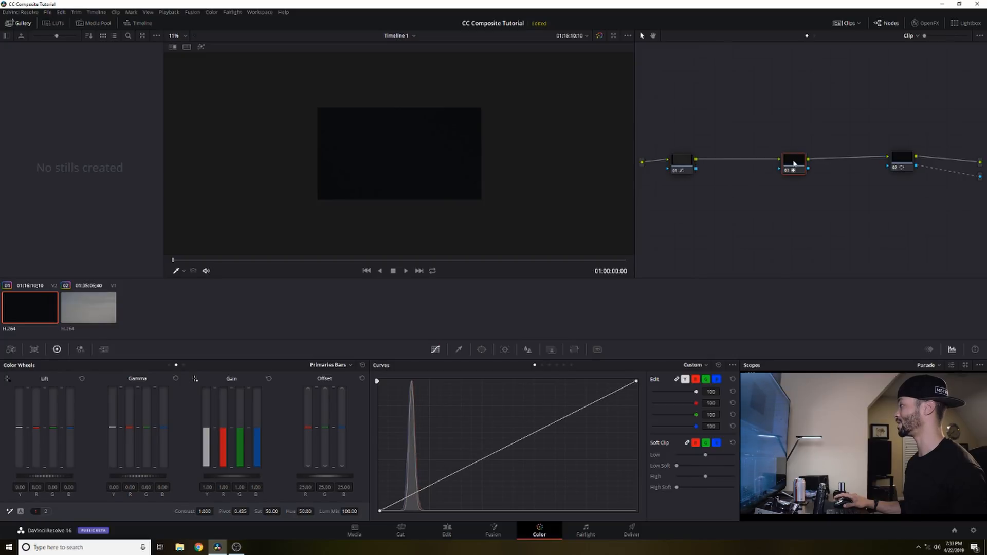
right_click(794, 163)
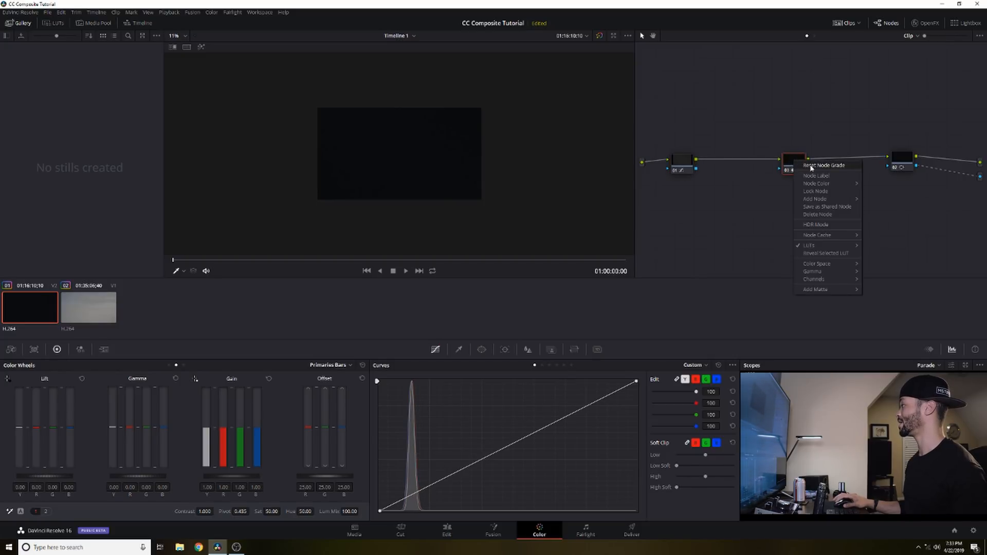
click(800, 164)
click(101, 310)
click(49, 307)
- On the Edit page, place an adjustment clip on a new track above both video clips, spanning the cloud clip's length, and go to 01:00:04:22
click(447, 530)
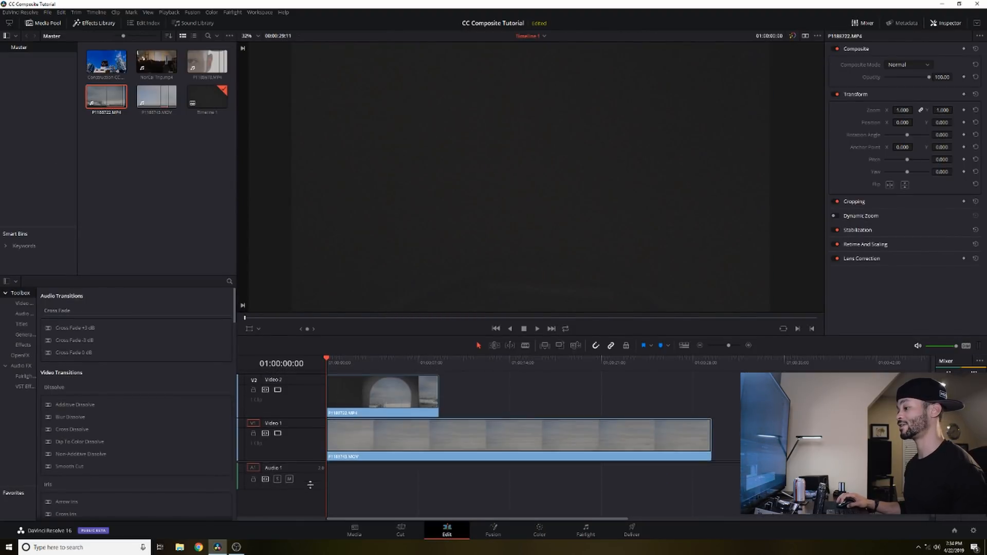
scroll(314, 458, up, 1)
click(23, 345)
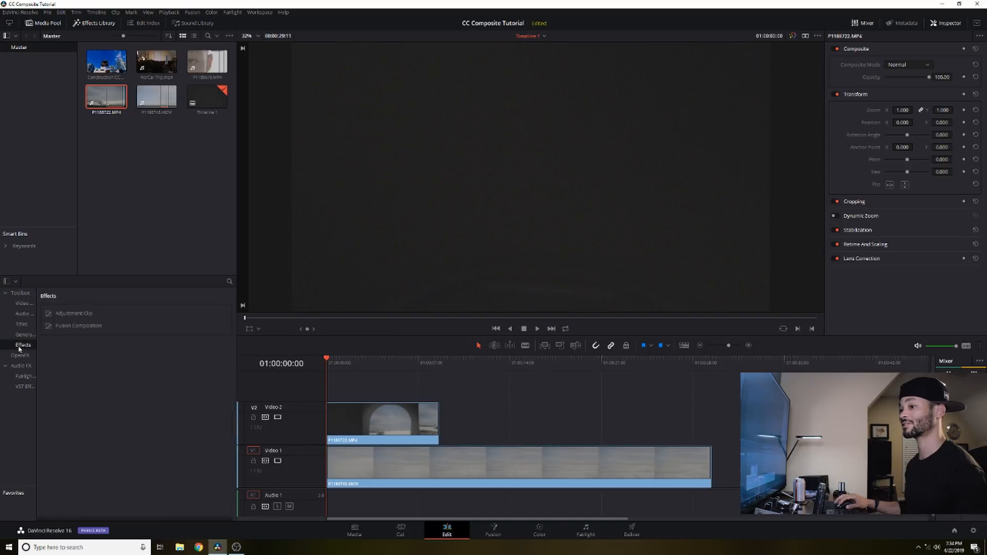
drag(55, 315, 714, 394)
click(597, 384)
click(363, 362)
click(391, 363)
- On the Color page, review the node graphs of the cloud and window clips, going to 01:00:04:04 in the window clip
click(539, 529)
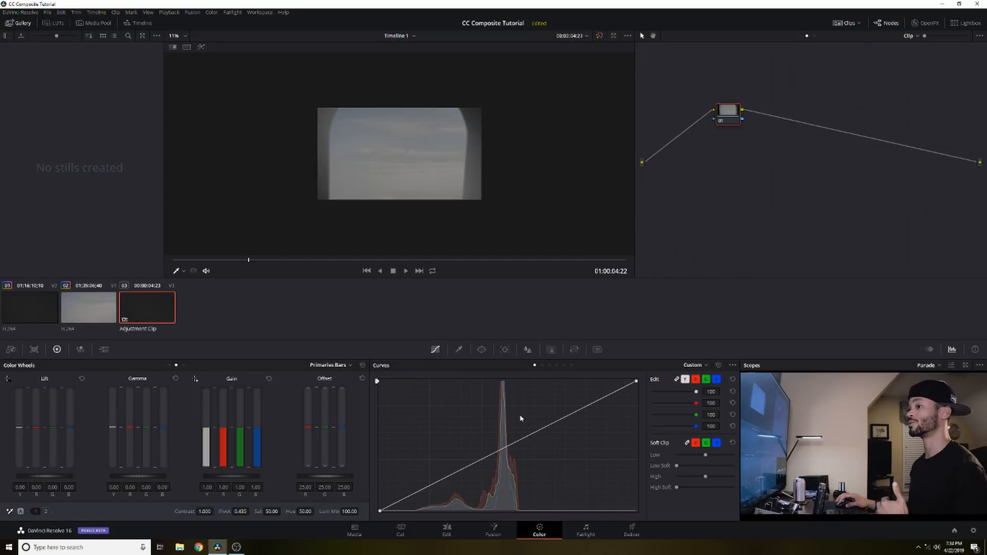
click(100, 311)
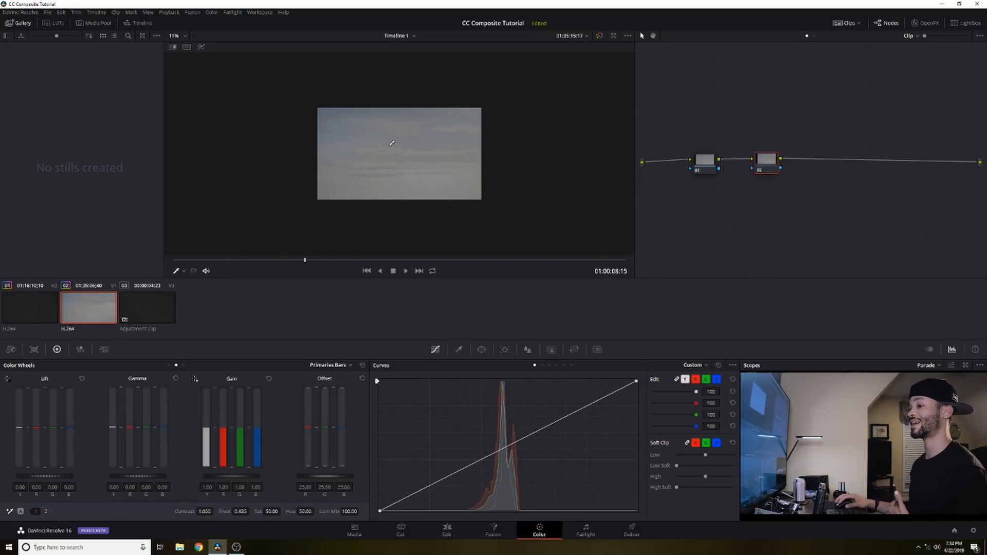
click(27, 319)
drag(298, 262, 360, 260)
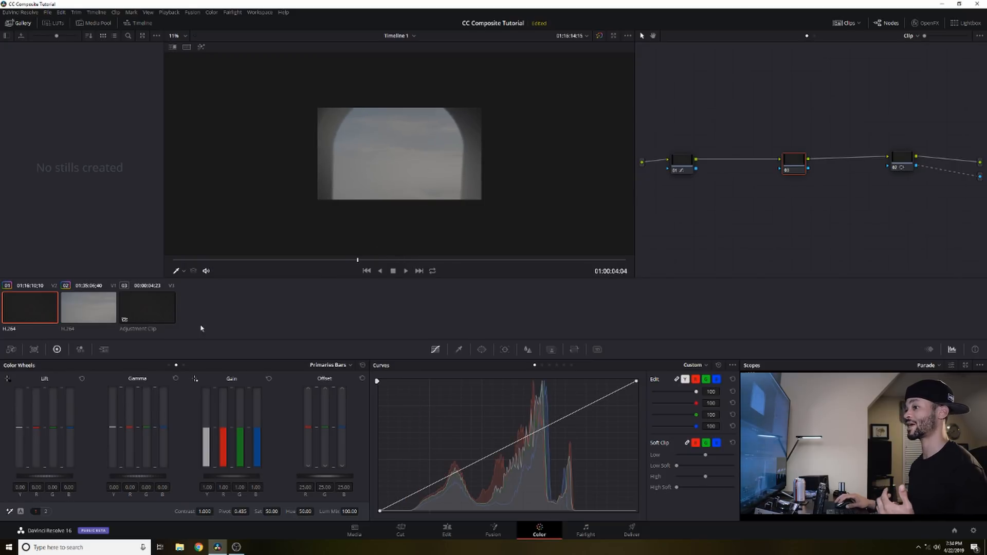
- Apply a Rec709 Kodak 2383 film look LUT to node 01 of the adjustment clip, and check the composite at 01:00:02:03
click(145, 312)
drag(198, 261, 302, 258)
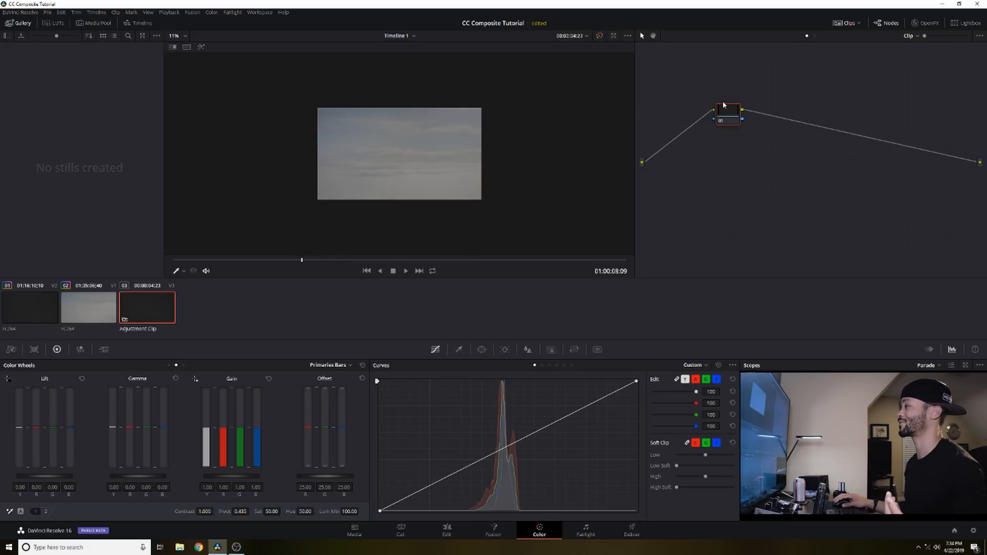
drag(723, 106, 717, 122)
right_click(726, 127)
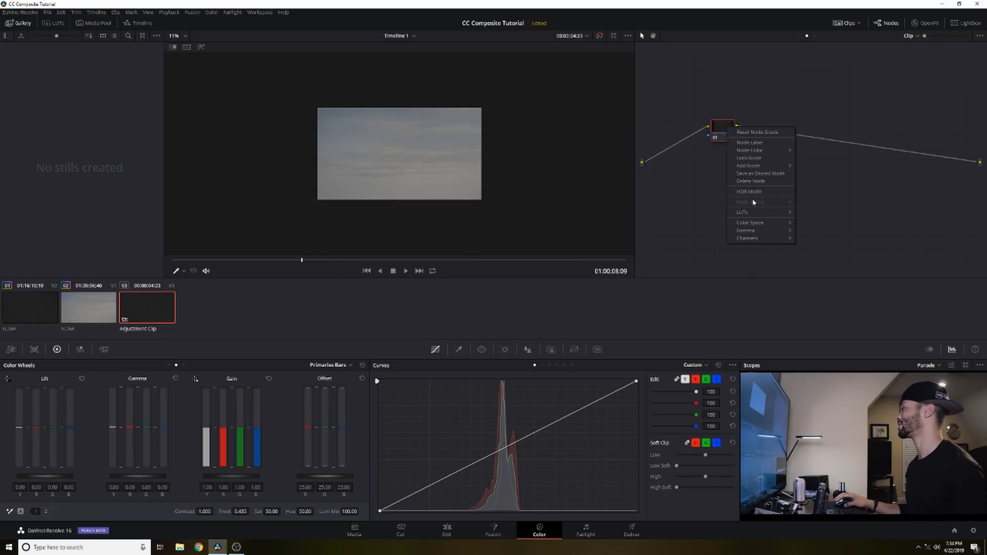
mouse_move(755, 212)
mouse_move(833, 238)
mouse_move(874, 293)
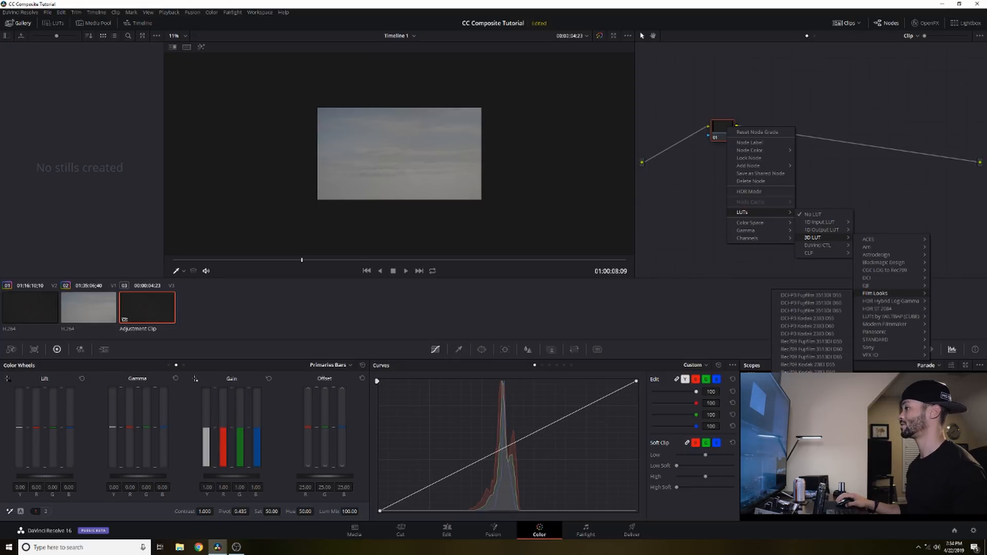
click(808, 380)
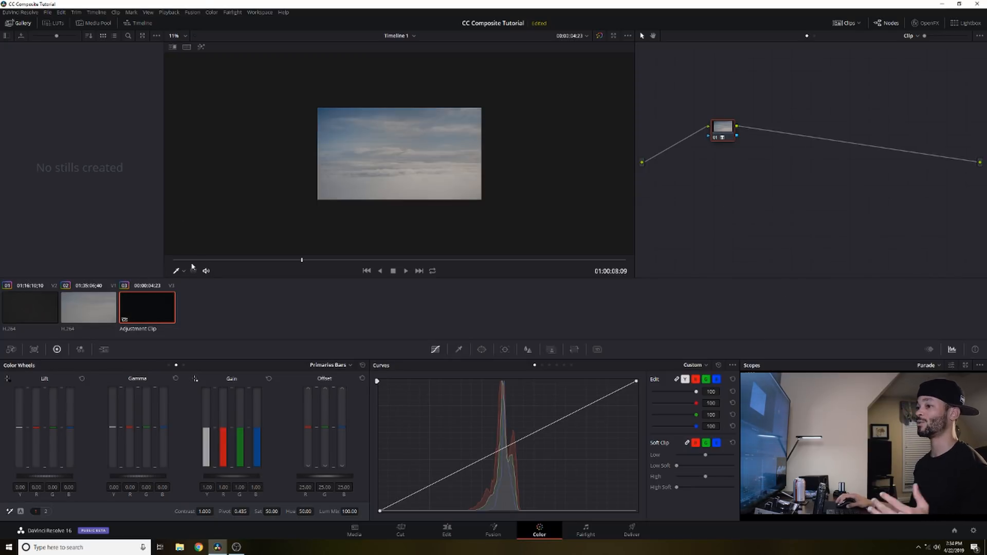
key(Home)
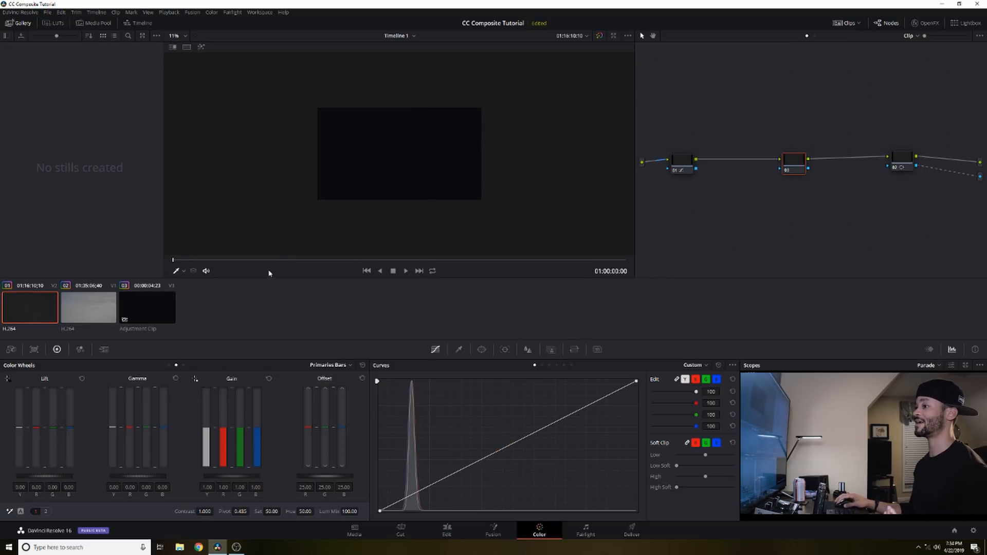
click(284, 260)
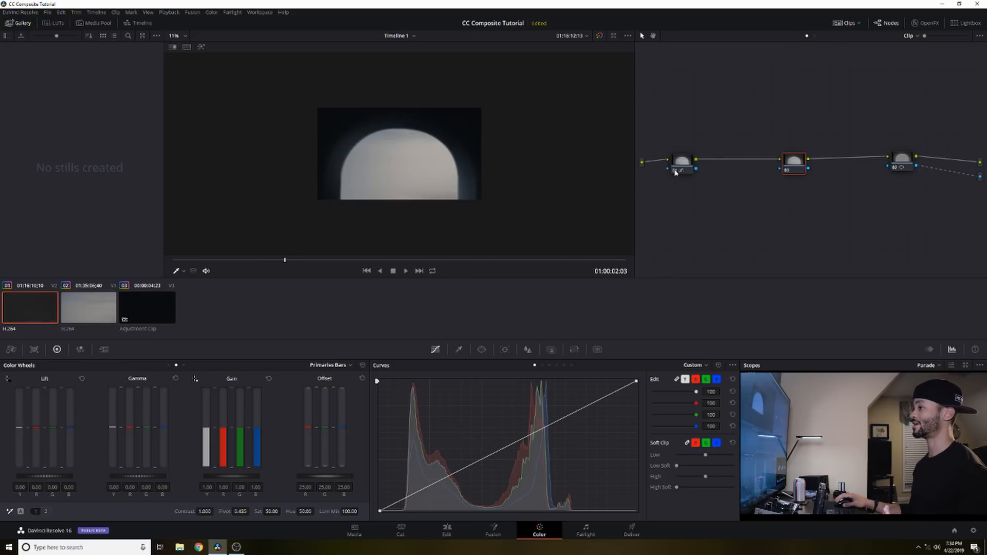
- Spread nodes 01 and 02 of the cloud clip farther apart and leave node 01 selected
click(95, 317)
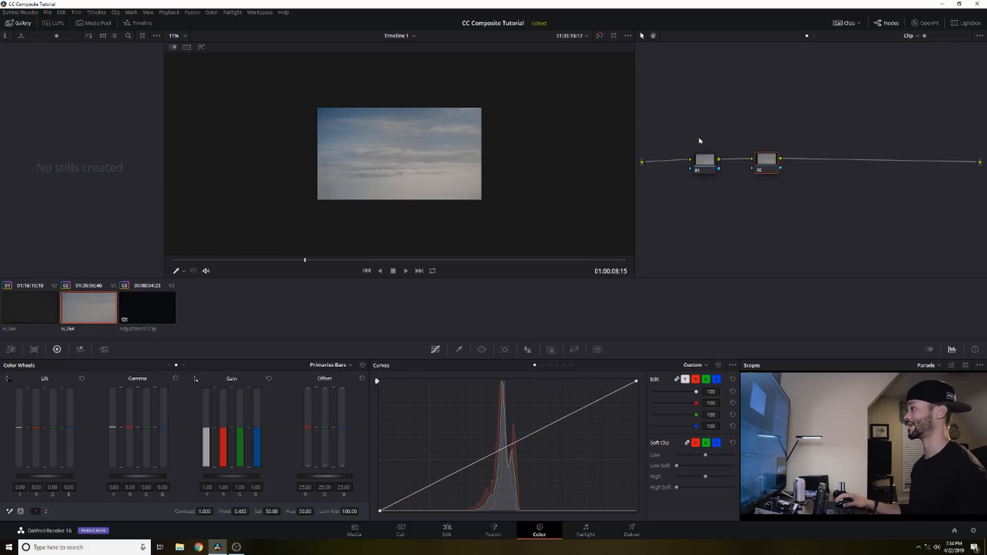
drag(766, 161, 867, 167)
click(699, 168)
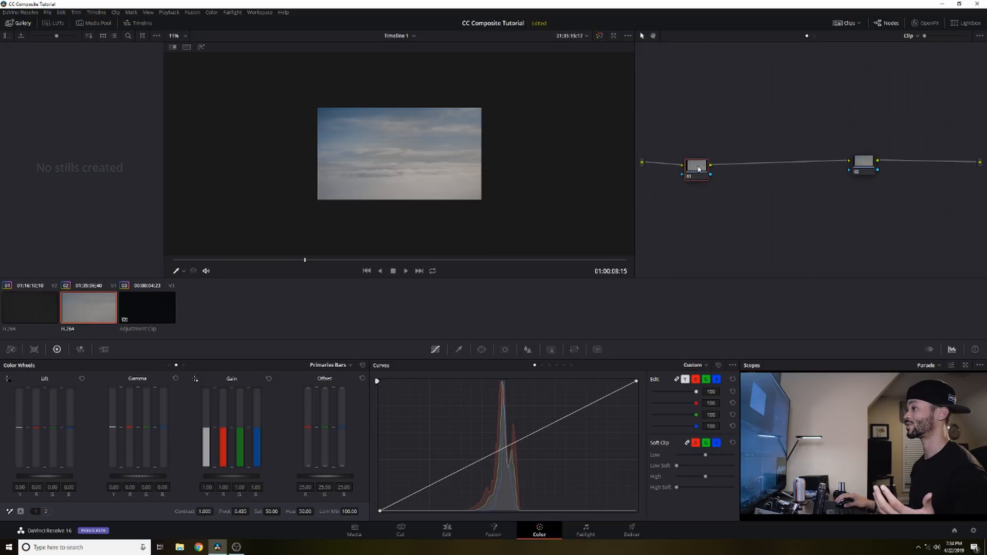
drag(699, 169, 699, 166)
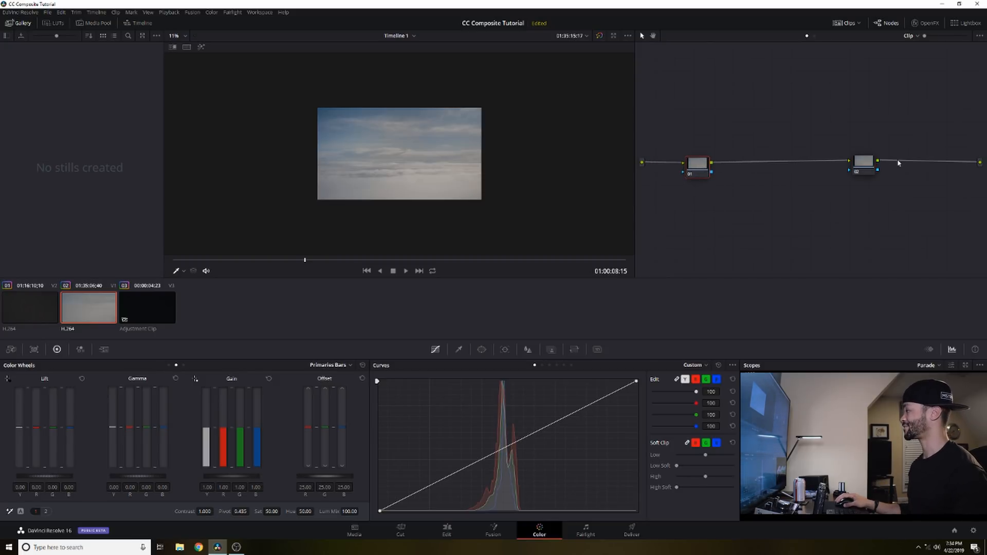
- Soften the clouds by setting node 01's midtone detail to -26.50, and hide the clip thumbnails to enlarge the viewer
click(45, 511)
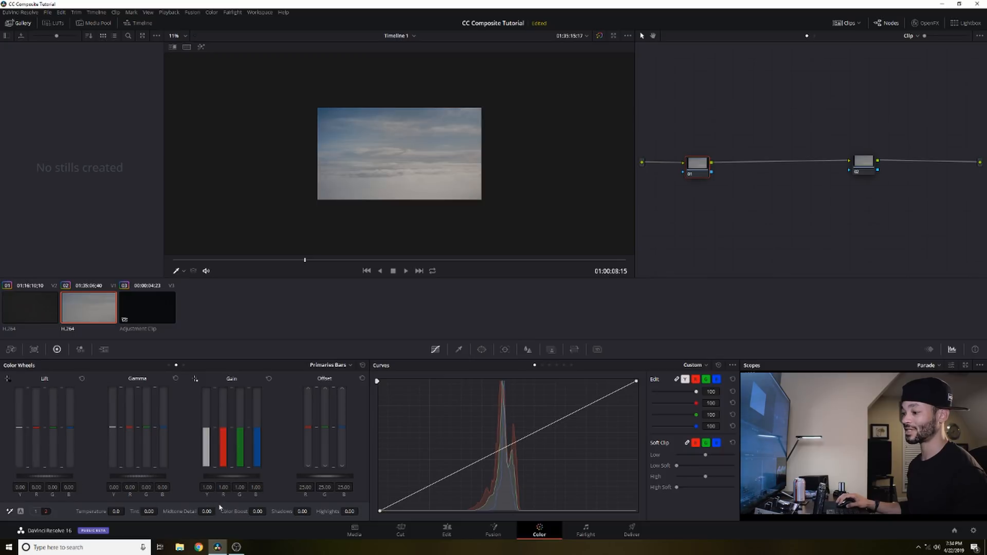
drag(216, 511, 200, 511)
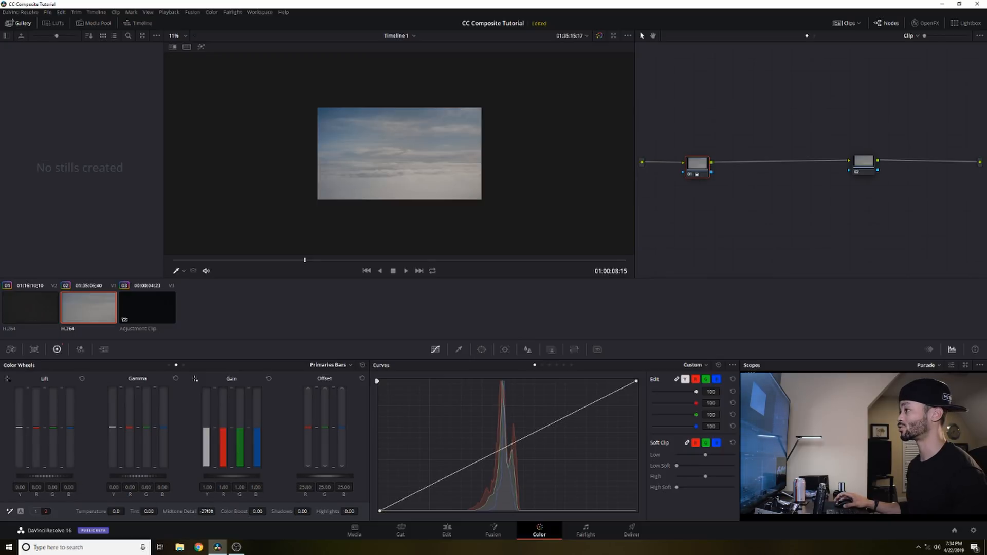
scroll(428, 201, up, 2)
scroll(428, 201, up, 1)
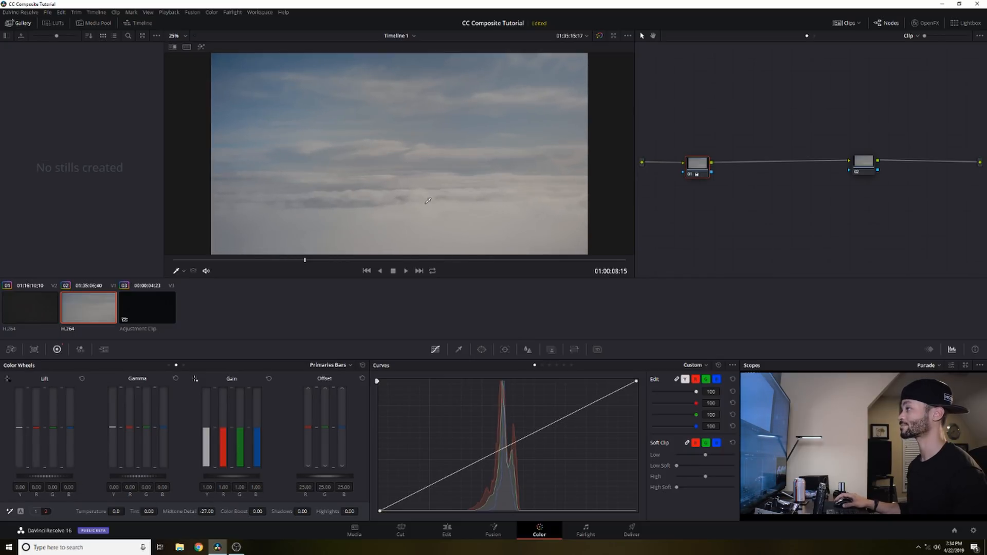
click(846, 24)
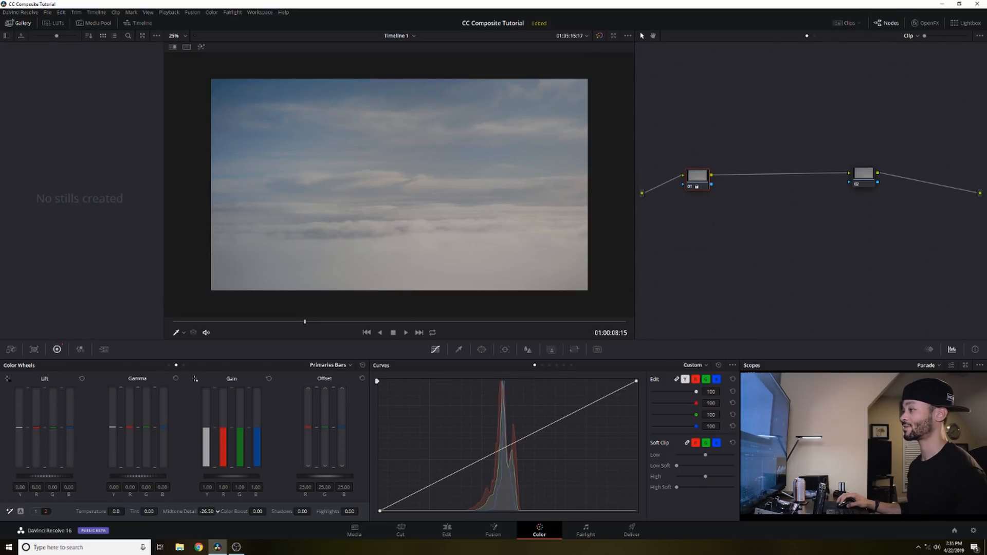
- Add a serial node after node 01 in the cloud clip, and add a parallel node alongside it
key(alt+s)
drag(766, 174, 752, 174)
right_click(752, 173)
mouse_move(800, 213)
click(843, 228)
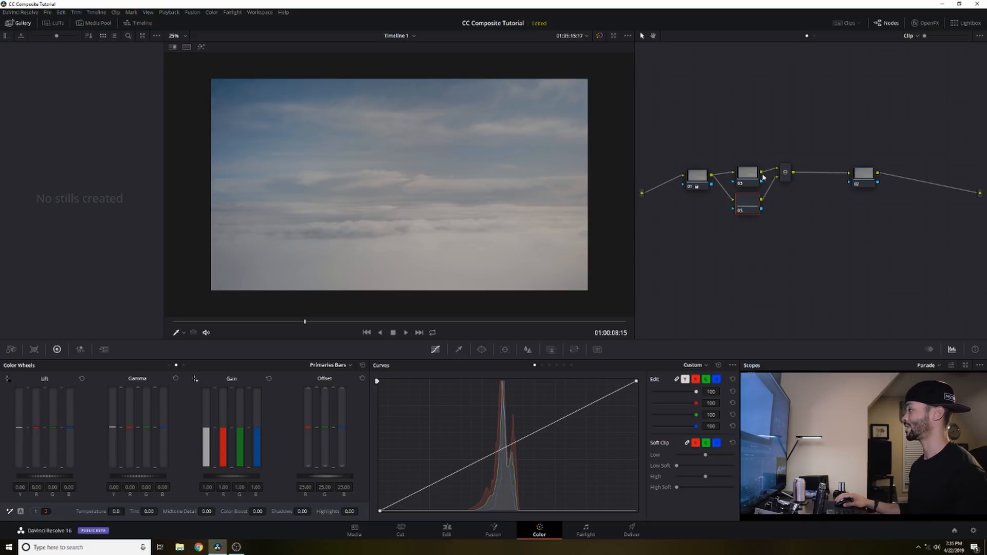
- Qualify the bright clouds on node 03 with luminance low 62.0 and low softness 3.2, using the highlight view to judge the selection
click(477, 349)
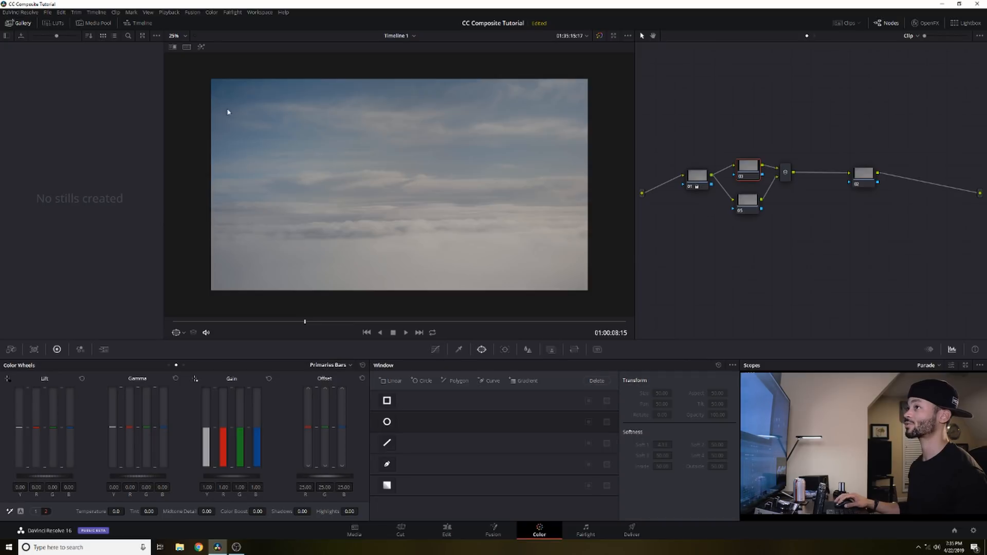
click(201, 47)
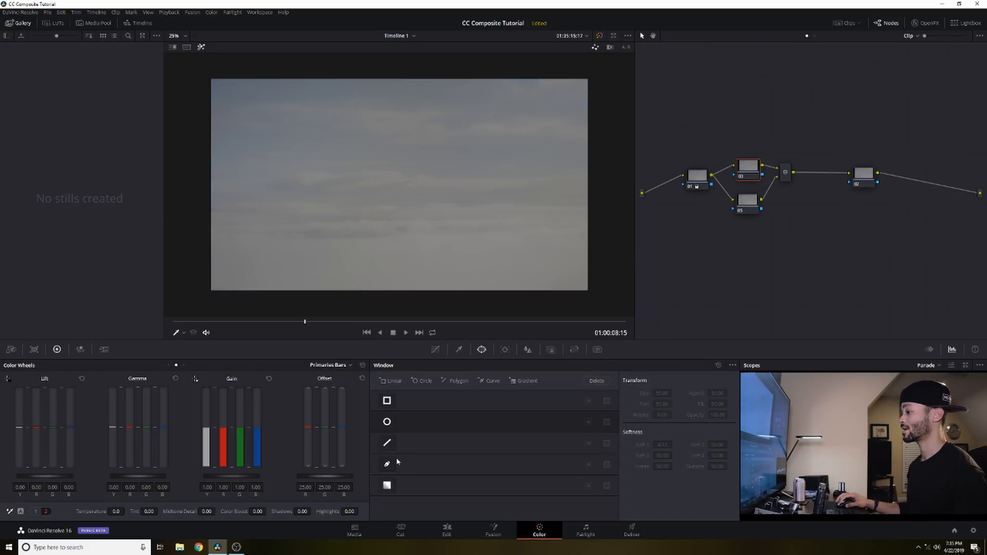
click(459, 350)
drag(469, 493, 481, 492)
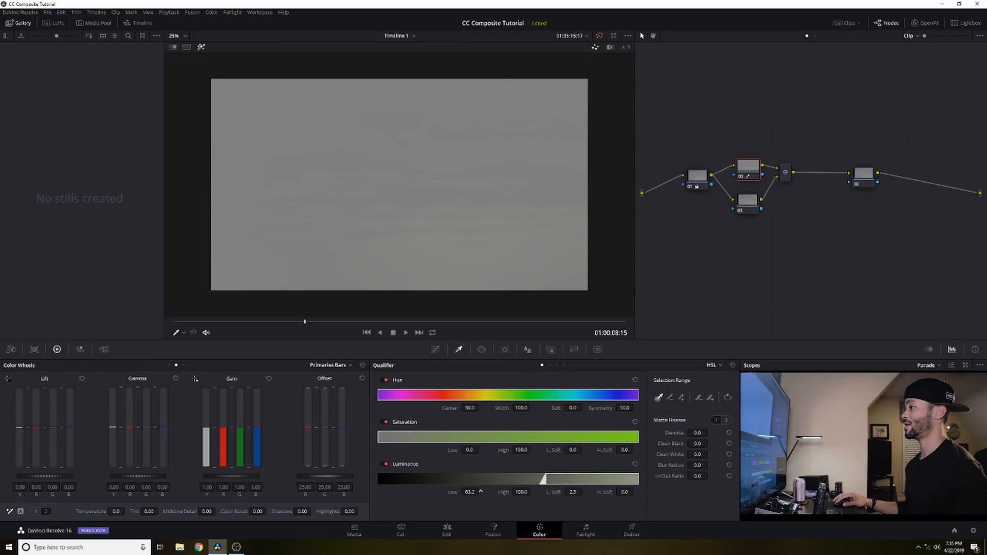
drag(480, 492, 480, 492)
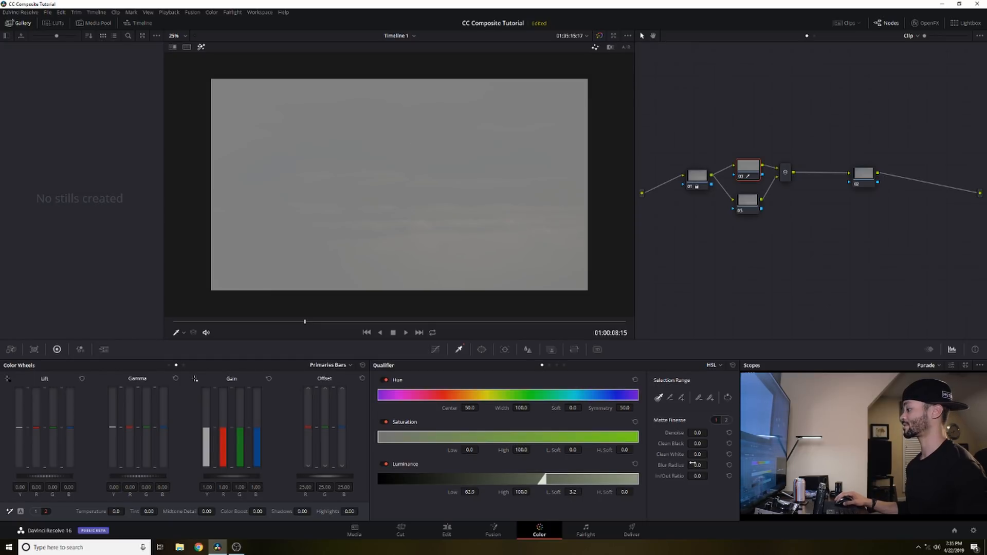
click(201, 47)
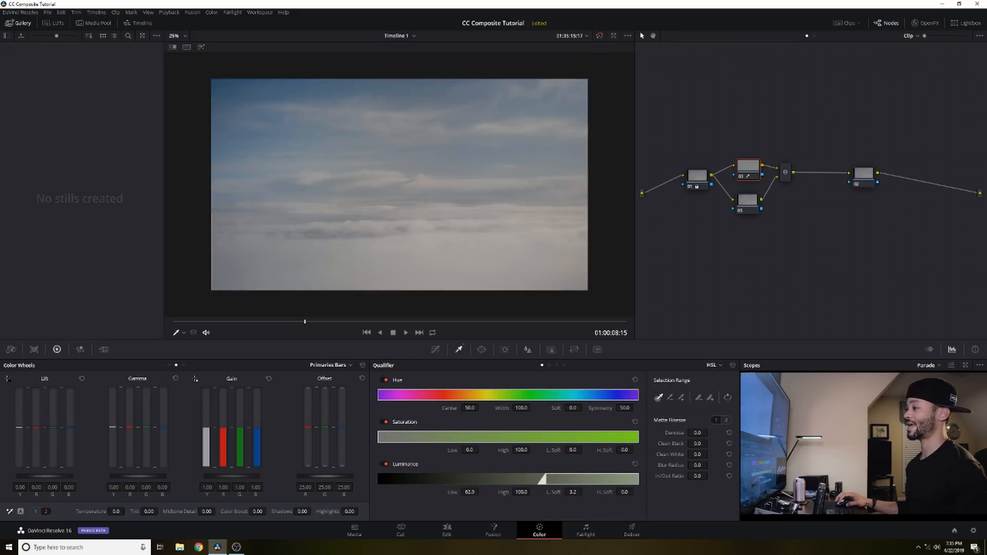
- Qualify the bright clouds on node 05 with luminance low about 63 and low softness 2.2, checking the selection in highlight view
click(747, 201)
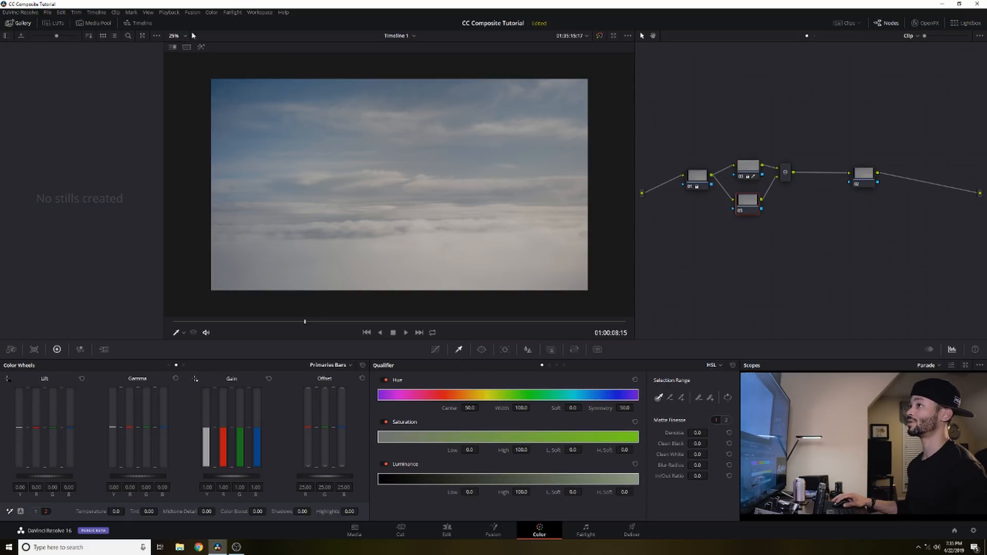
click(201, 47)
drag(470, 492, 481, 492)
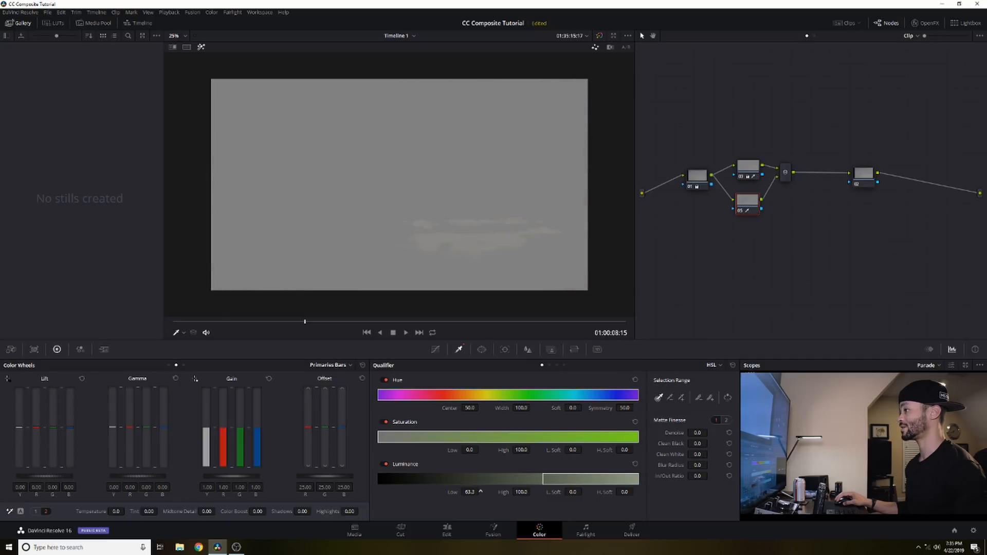
drag(569, 497, 584, 491)
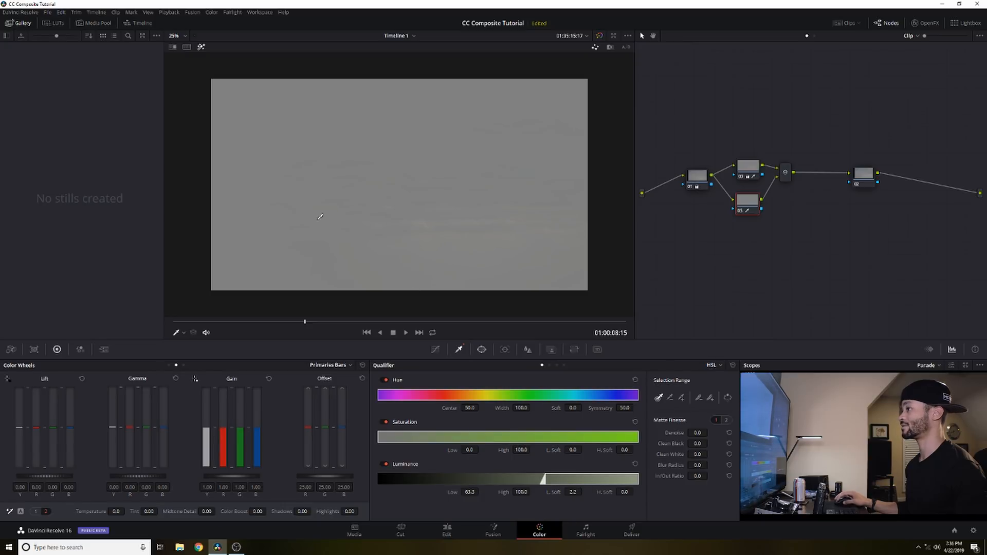
key(shift+h)
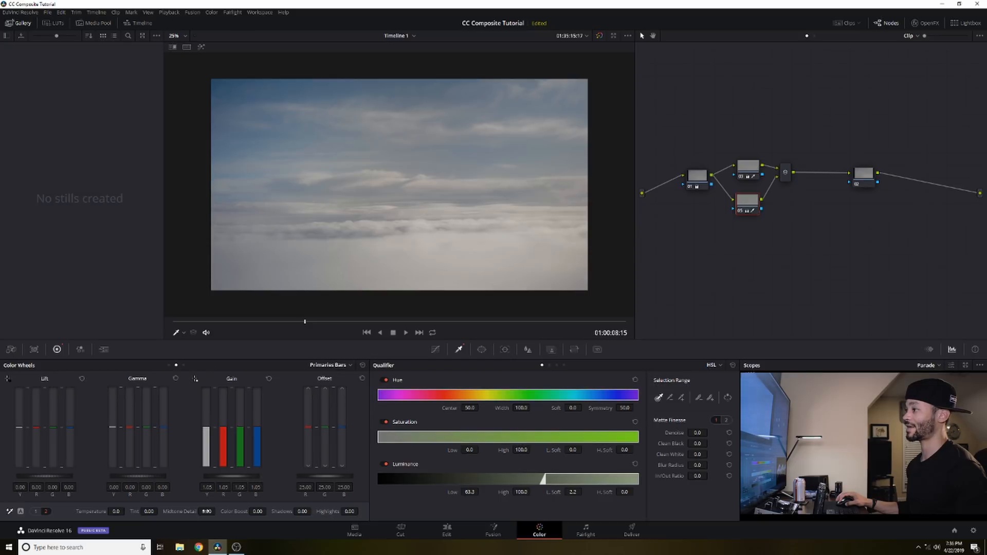
- Set node 05's gain to 1.05 and midtone detail to -13.50, and toggle the node to compare its effect
drag(208, 511, 208, 512)
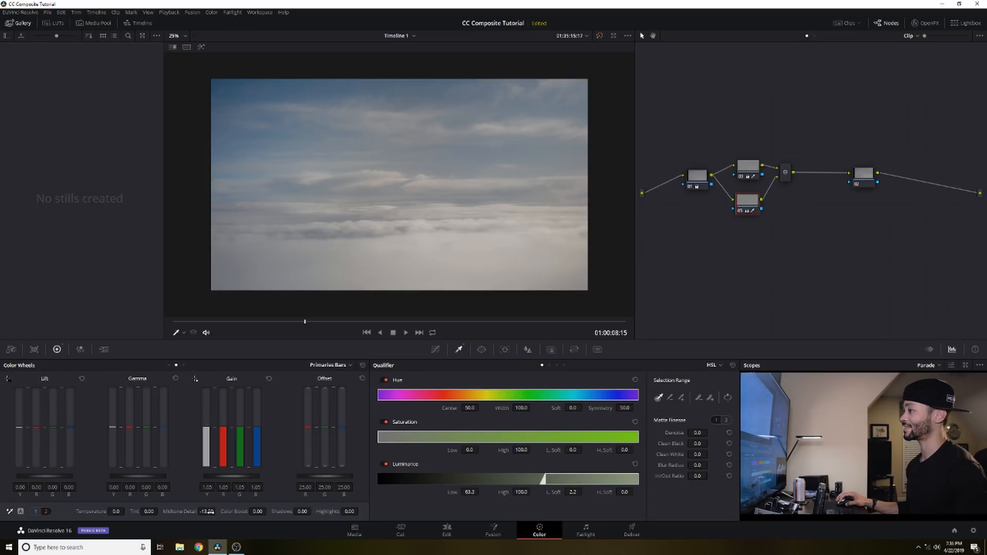
click(740, 211)
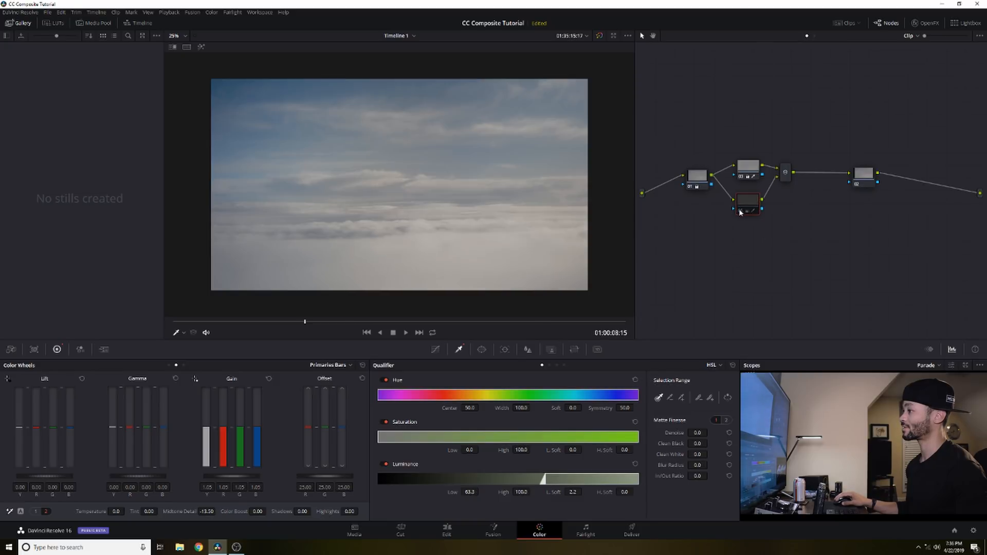
click(741, 211)
click(741, 212)
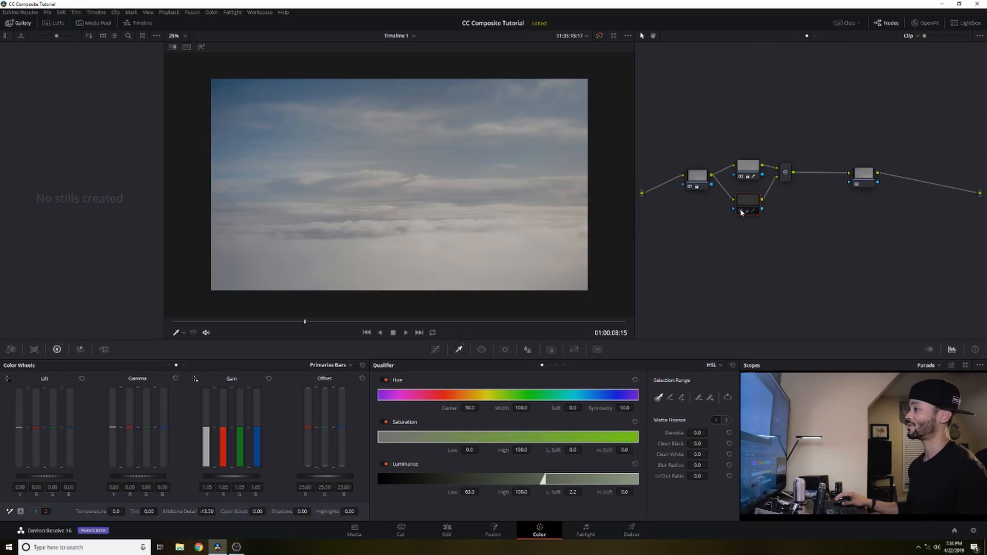
- Re-enable node 05, and add a serial node between the parallel mixer and node 02, spacing node 02 farther out
click(741, 212)
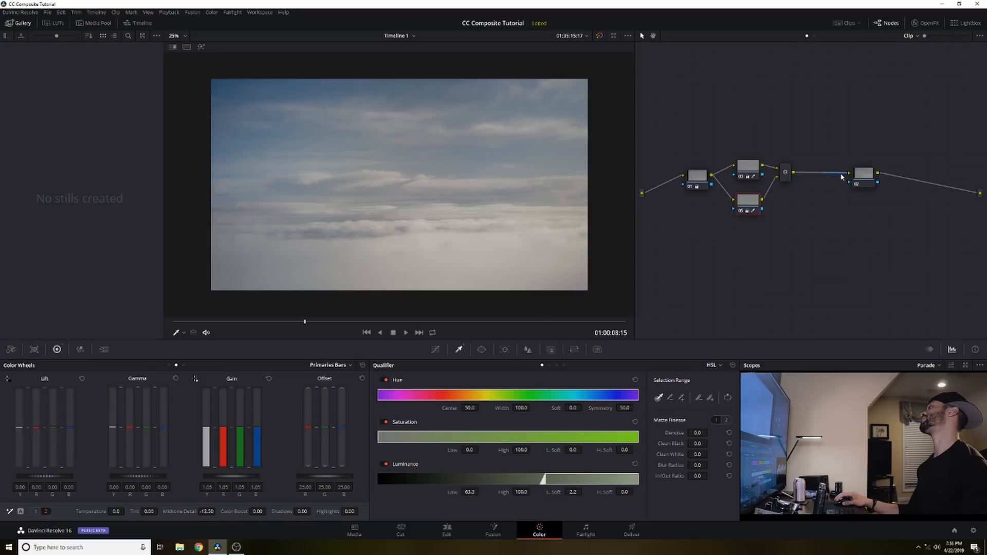
click(788, 173)
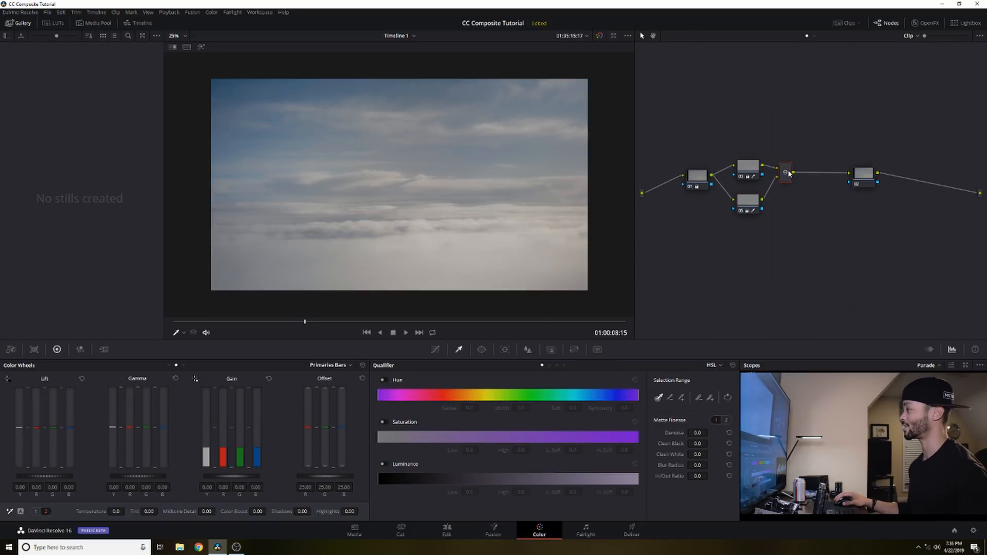
key(alt+s)
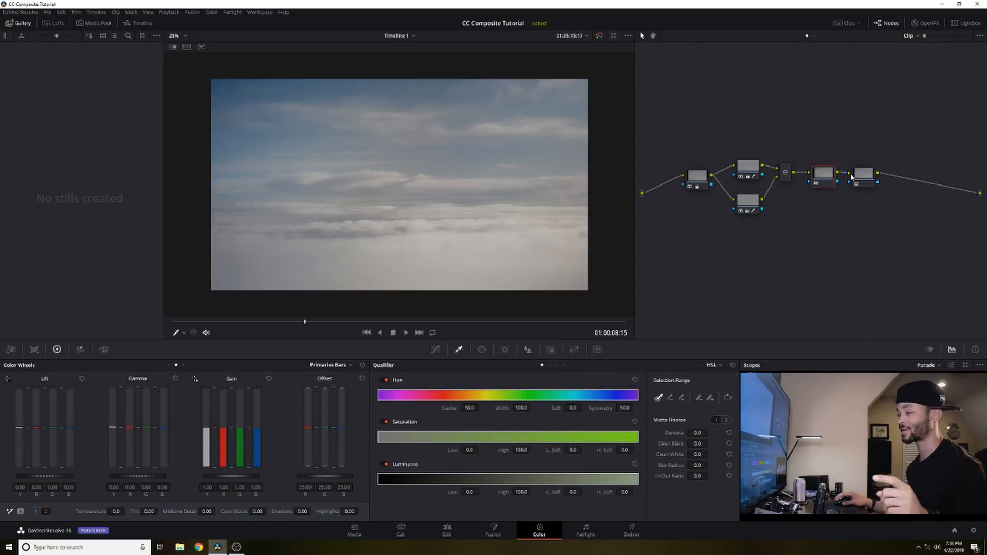
drag(864, 174, 893, 176)
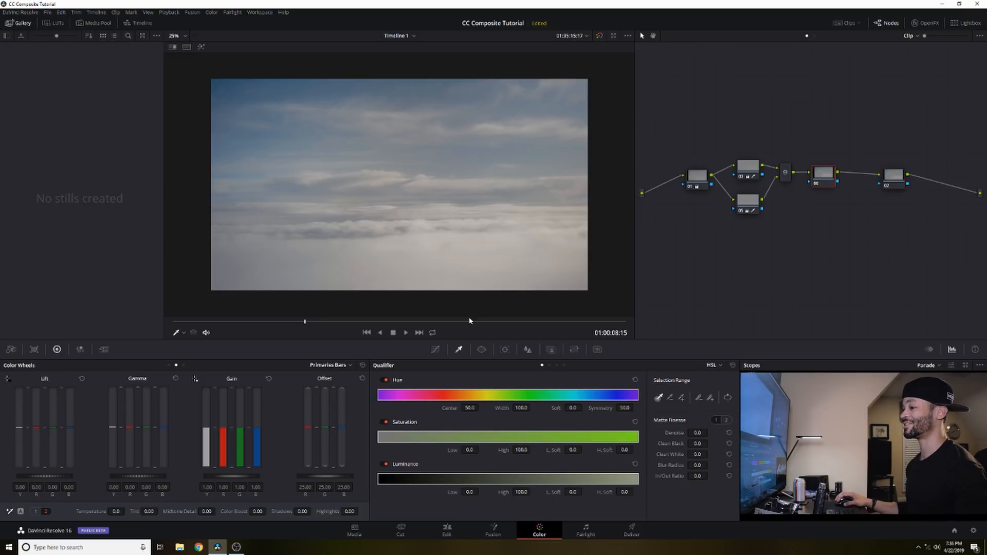
- On the new node, use the log wheels to warm the midtones slightly and push the highlights and shadows toward blue
click(435, 350)
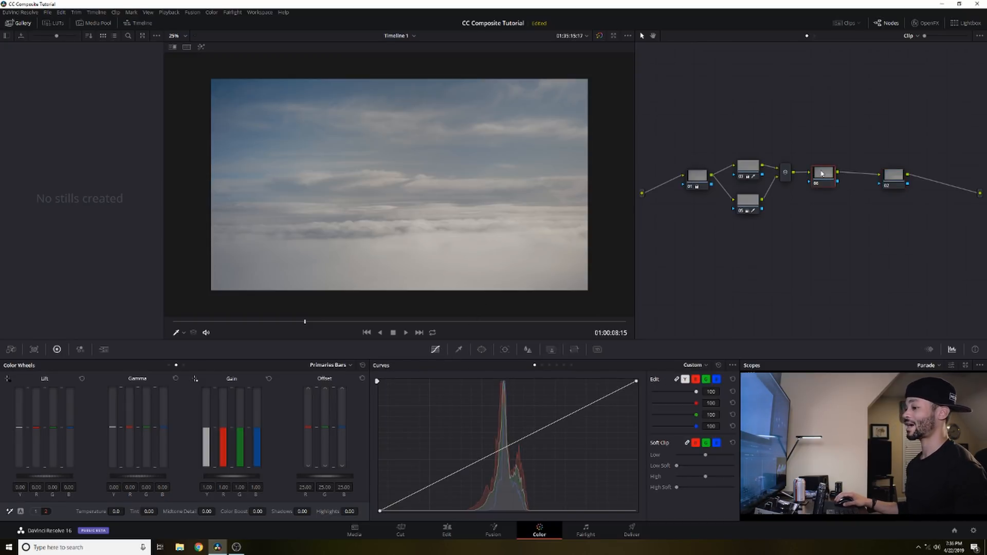
click(340, 365)
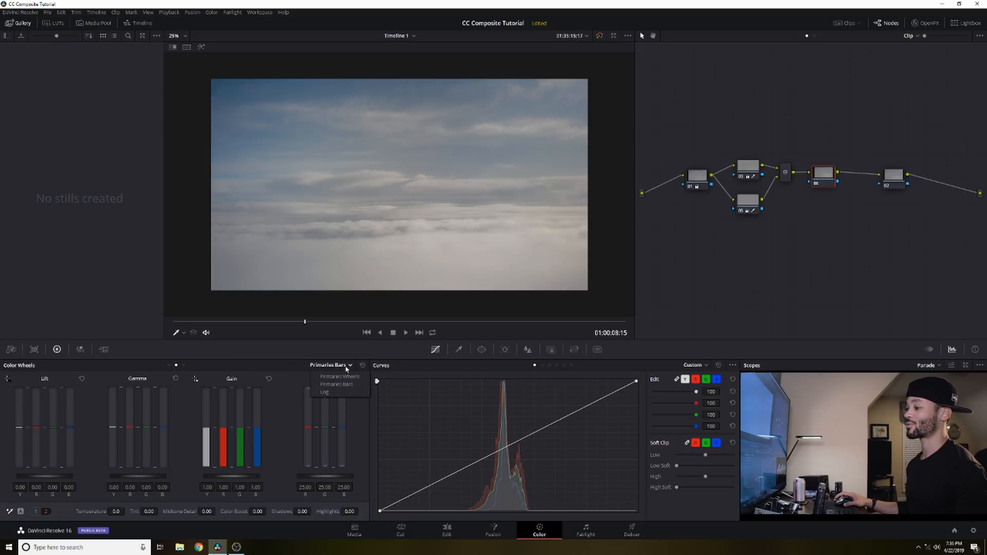
click(341, 393)
drag(136, 428, 137, 427)
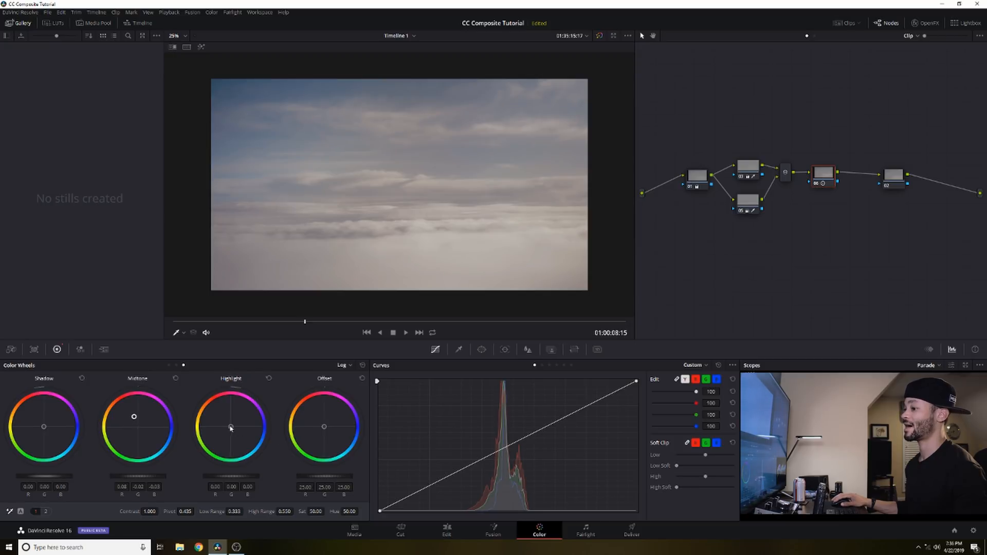
drag(231, 428, 232, 429)
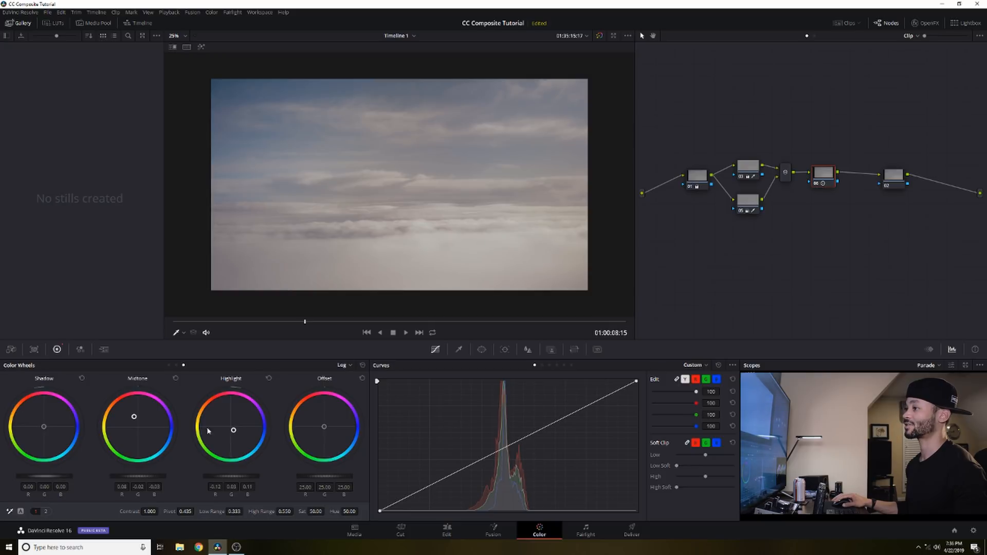
drag(46, 429, 49, 435)
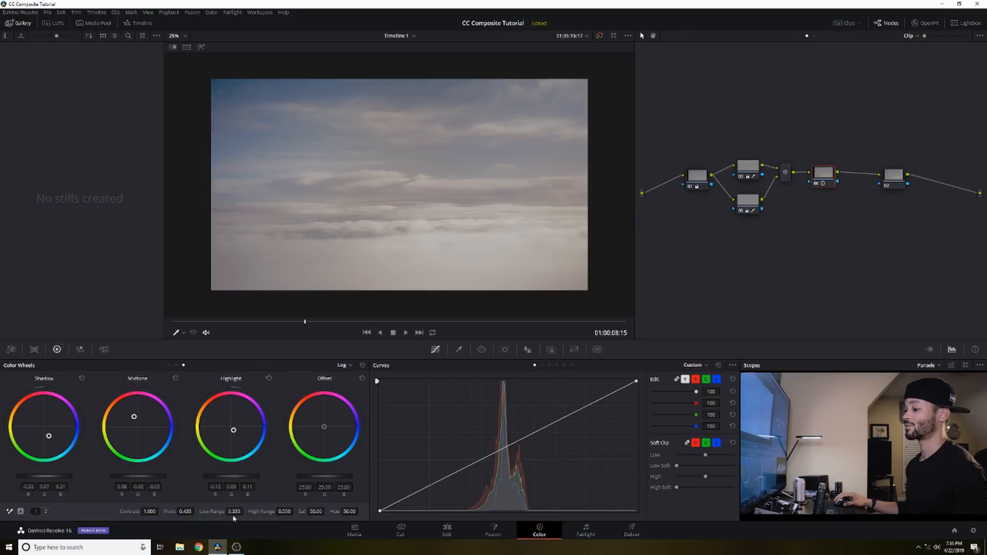
- Set the node's log low range to 0.463 and high range to 0.562, shift the highlights slightly bluer, and toggle the node to compare
drag(235, 512, 245, 511)
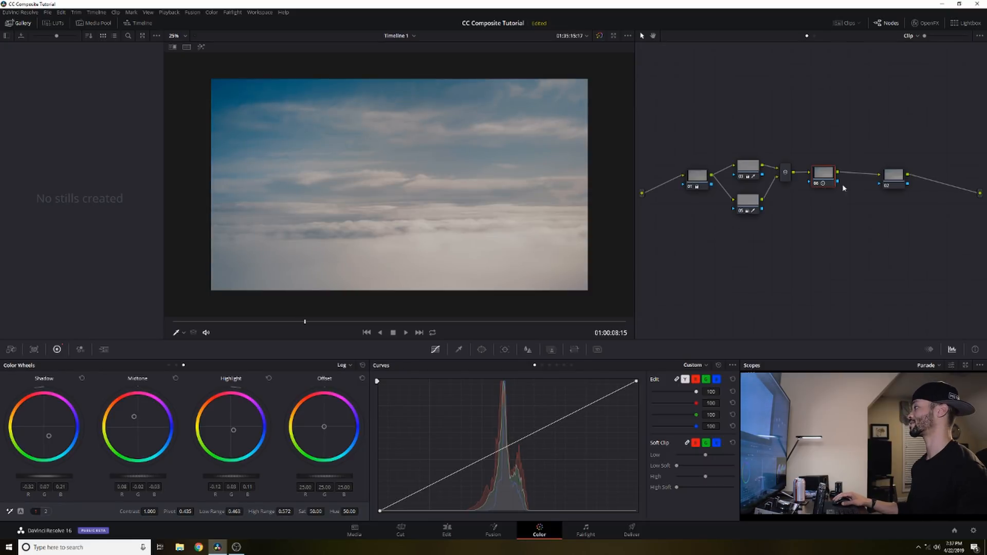
click(816, 183)
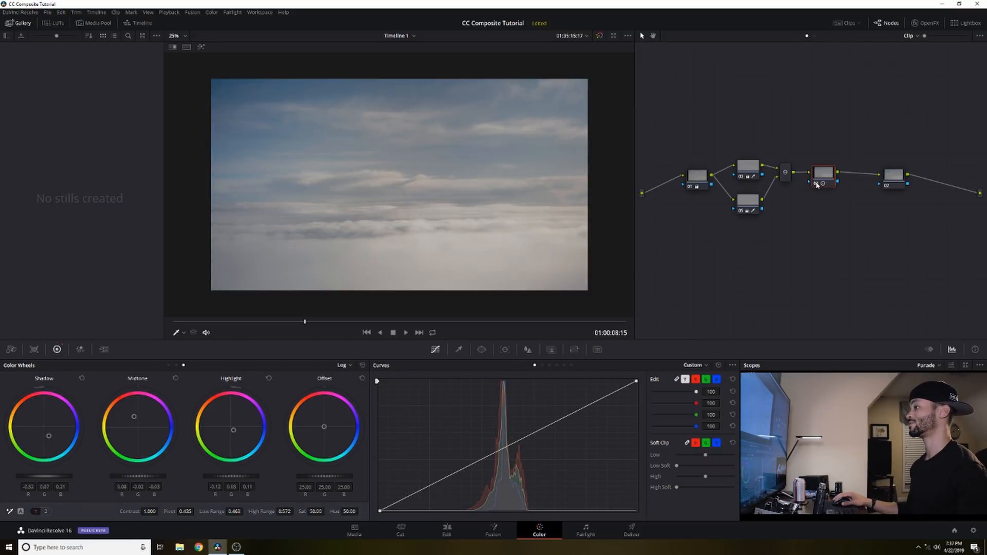
click(817, 184)
click(817, 184)
click(817, 184)
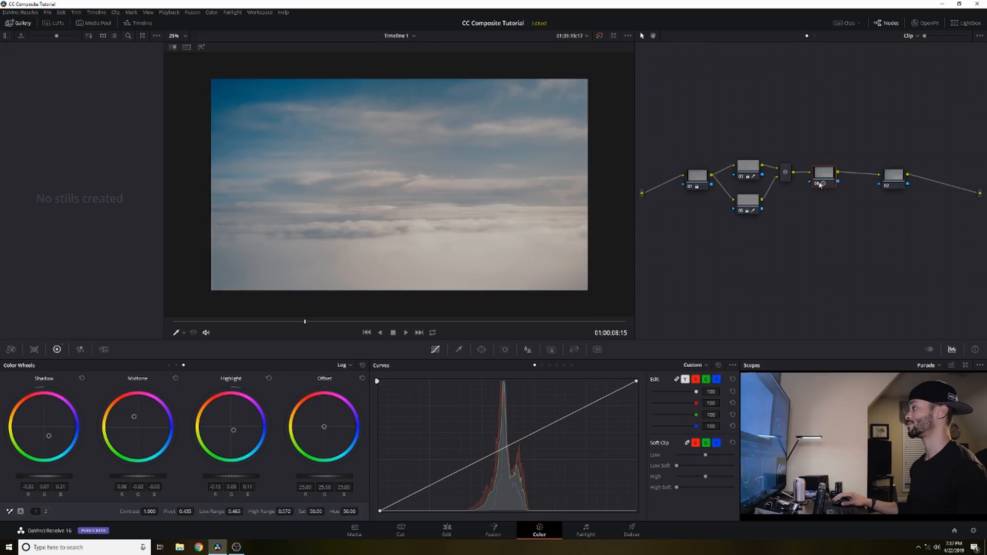
drag(236, 432, 238, 433)
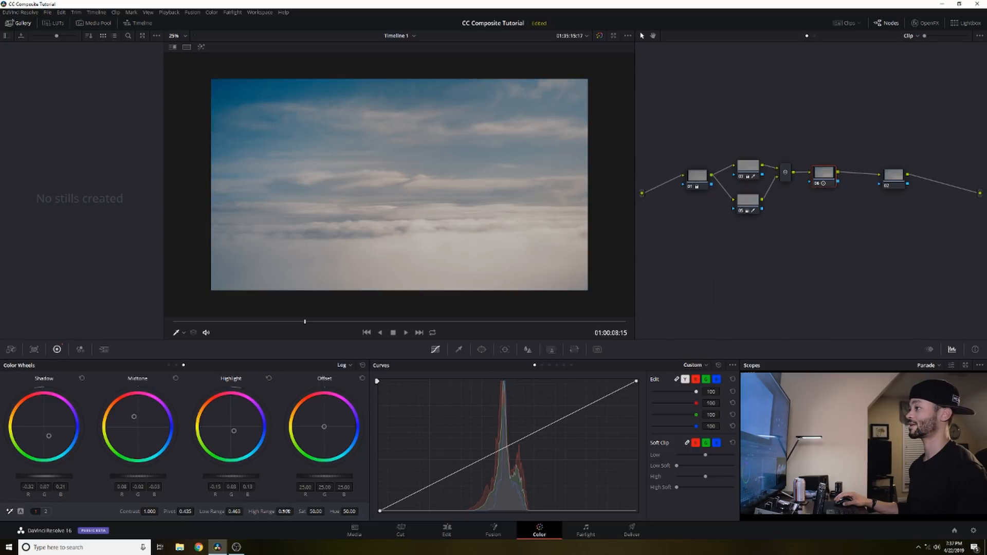
click(818, 184)
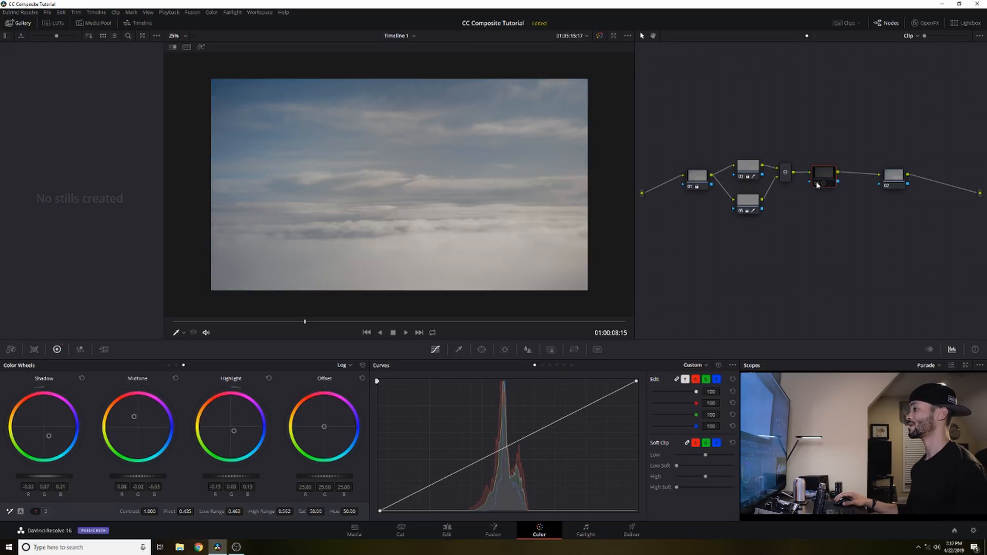
click(818, 185)
- Shape a gentle contrast S-curve on node 02 and scrub the cloud clip to 01:00:16:12 to check the grade
click(895, 175)
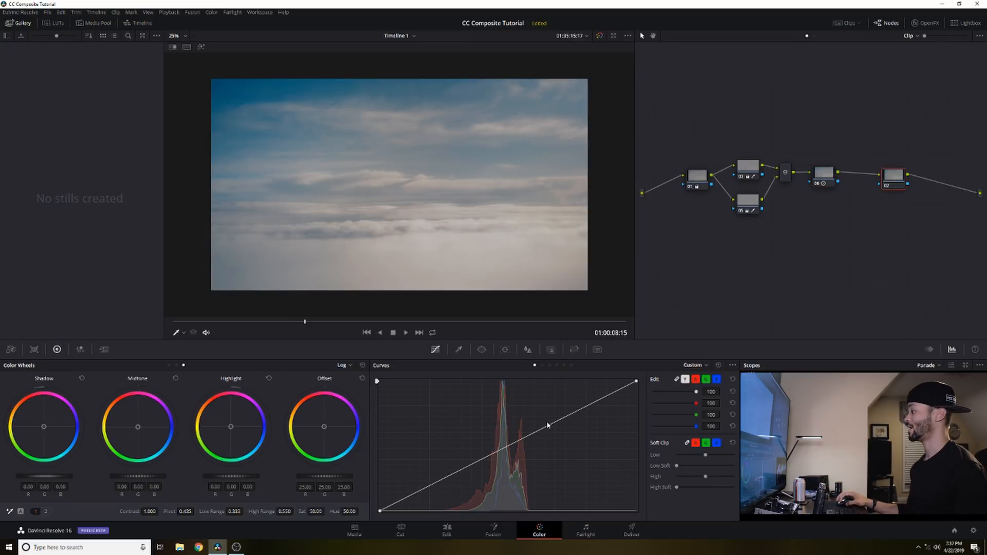
click(568, 415)
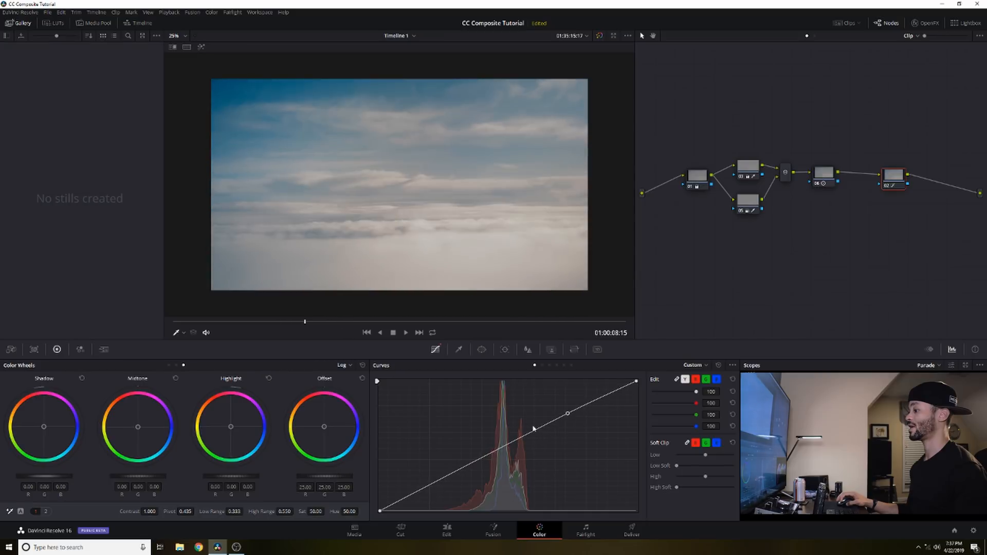
drag(480, 459, 475, 466)
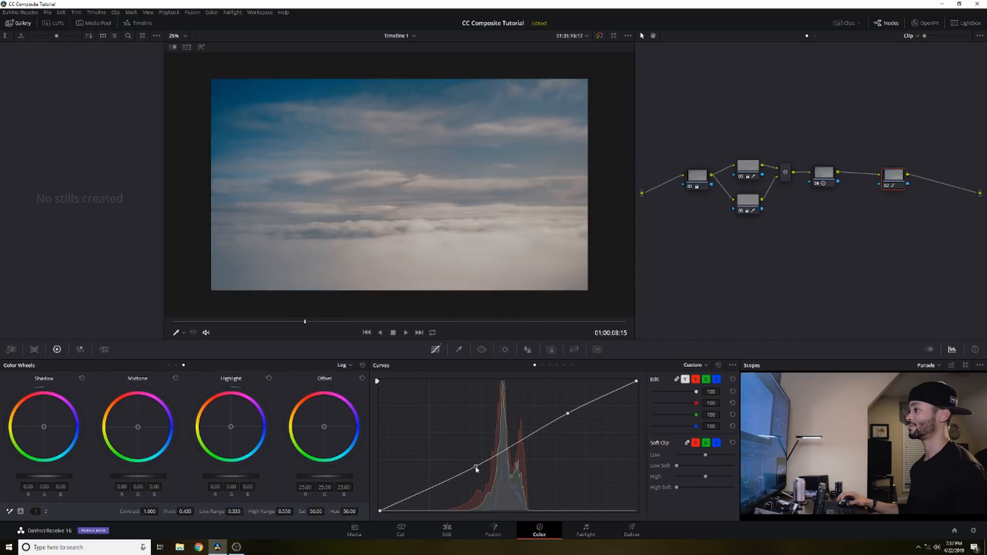
drag(567, 413, 553, 417)
drag(476, 467, 474, 468)
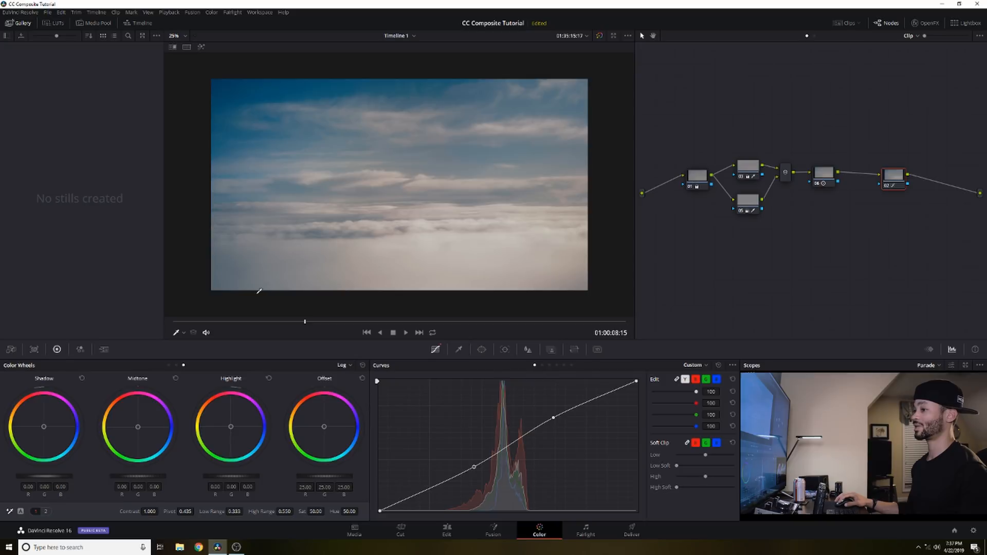
drag(209, 326, 427, 327)
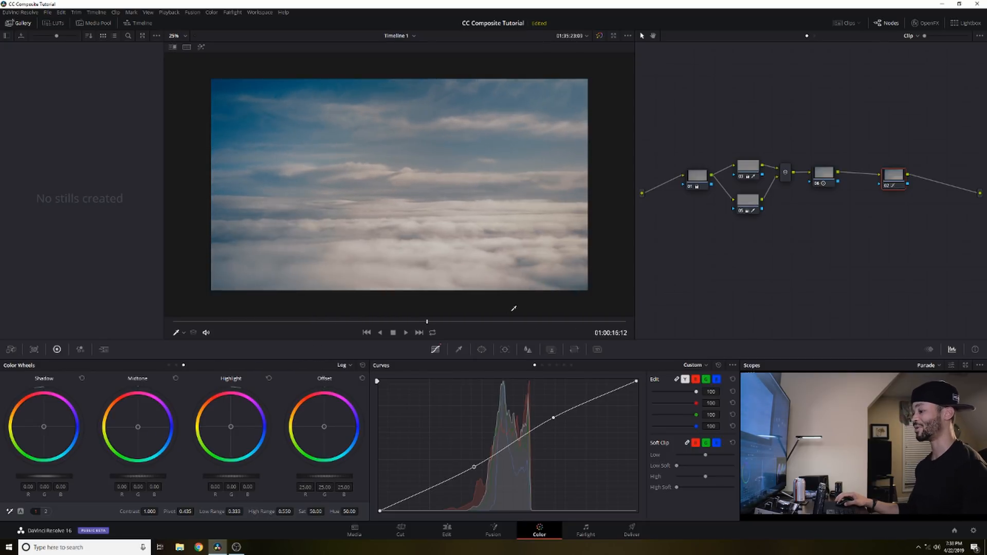
- In the edit timeline, place the eye close-up P1188678.MP4 on Video 2 beyond the existing clips and delete its linked audio
click(447, 530)
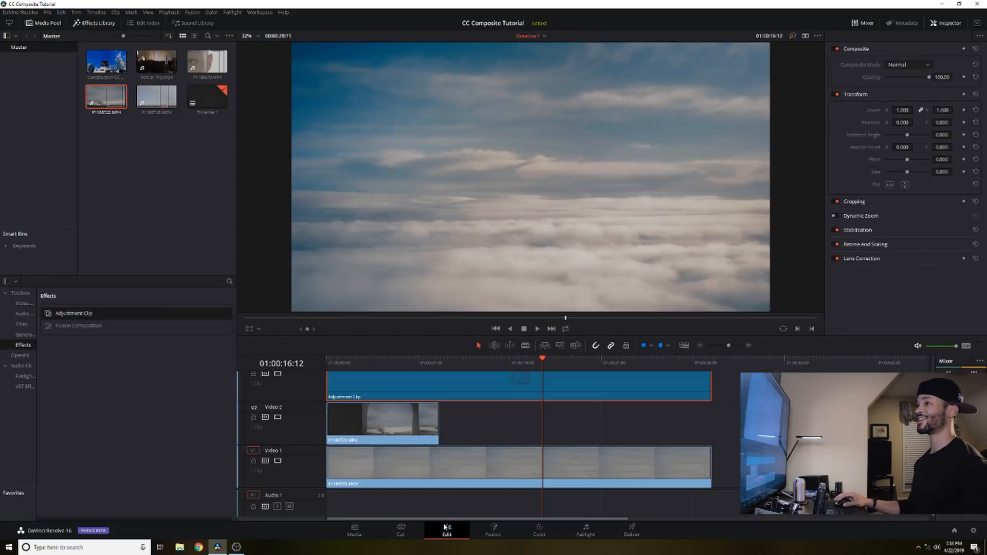
scroll(602, 184, down, 4)
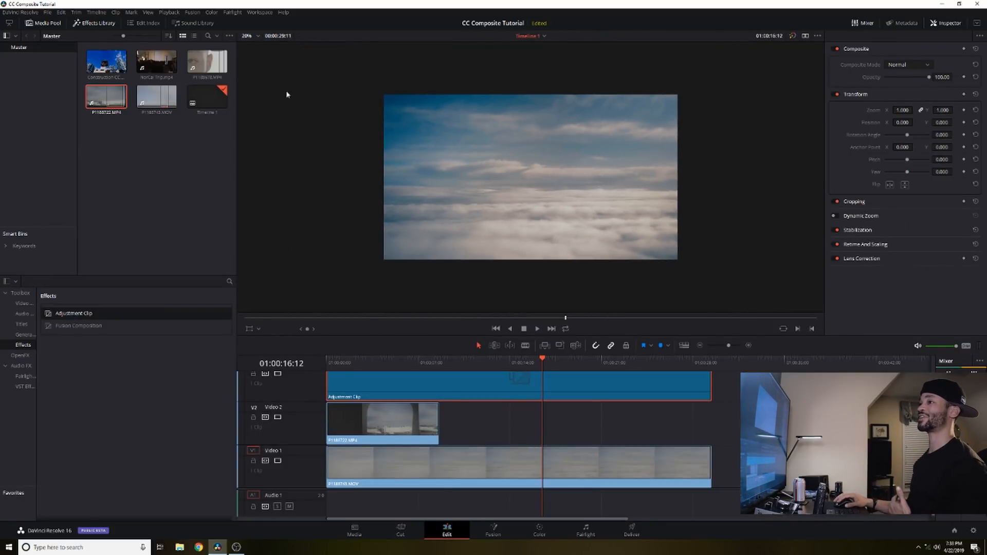
click(208, 63)
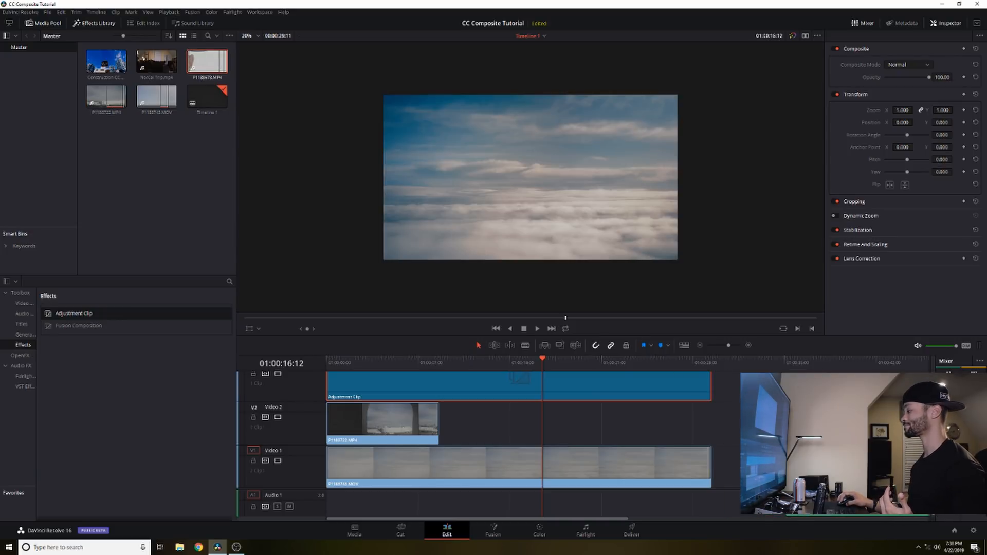
drag(721, 346, 724, 346)
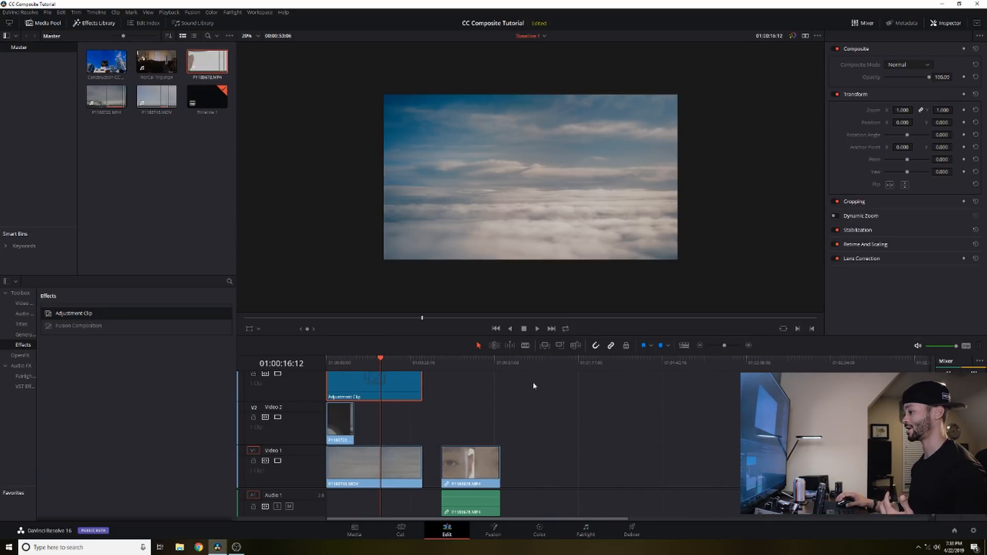
drag(453, 364, 477, 366)
drag(486, 452, 544, 429)
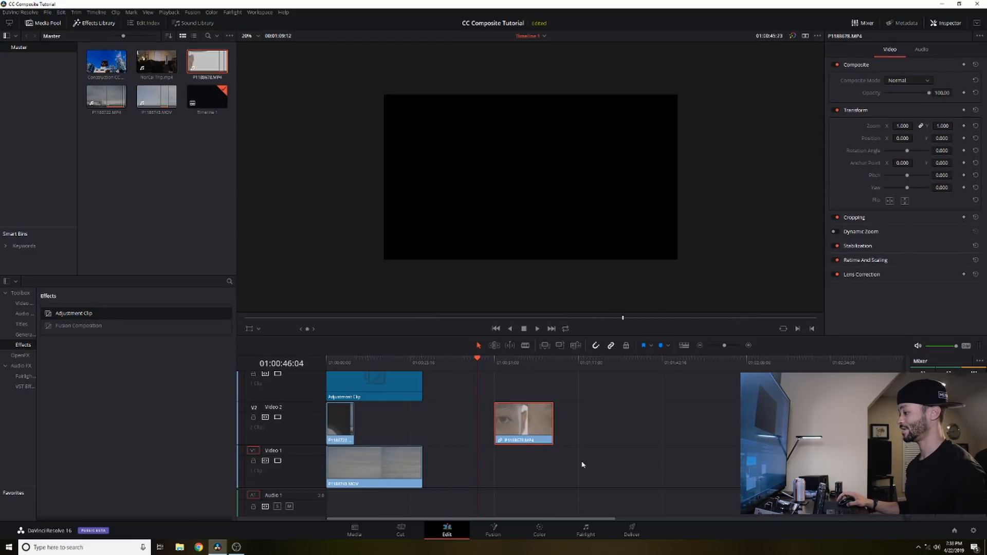
click(533, 509)
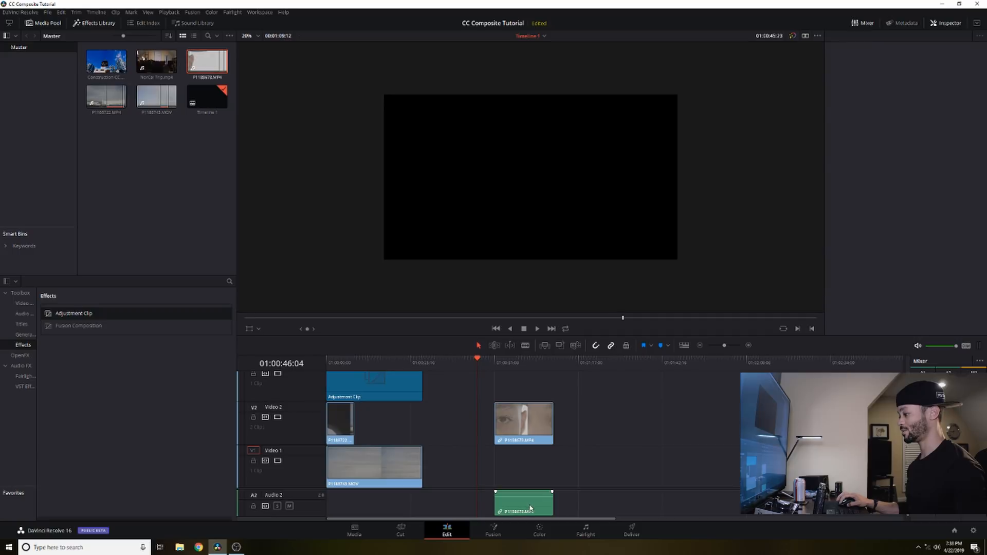
key(Delete)
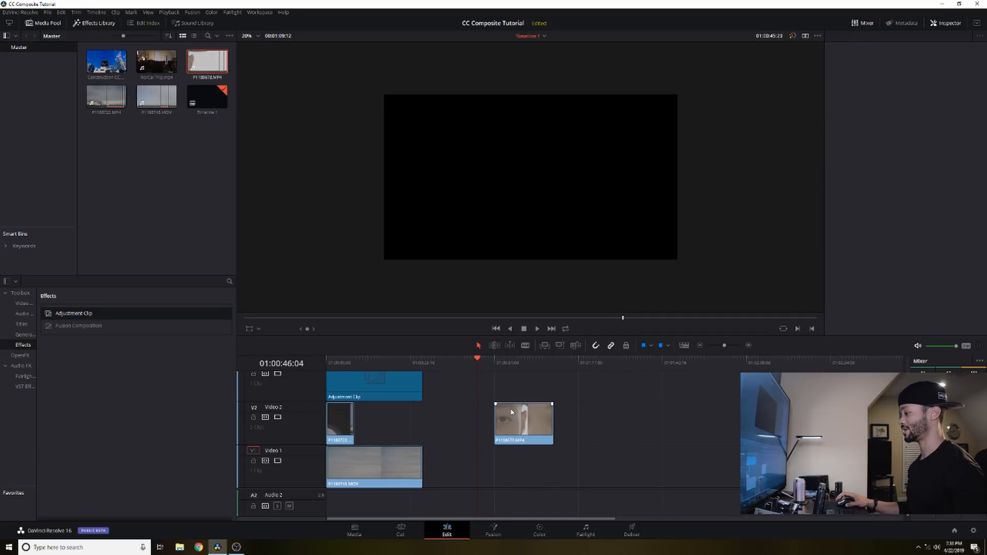
- Place the Construction CC clip on Video 1 directly beneath the eye close-up and park the playhead at 01:00:57:23
click(536, 435)
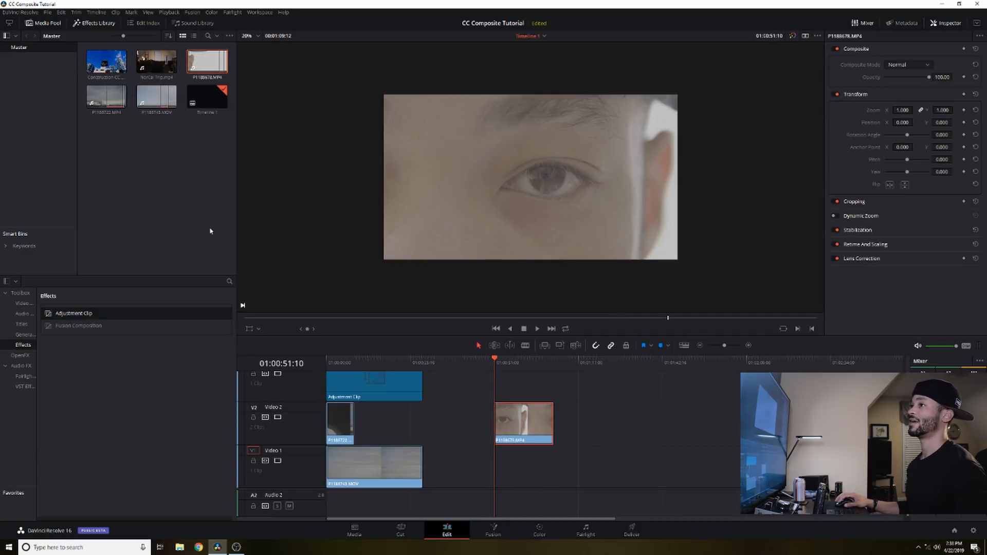
drag(106, 62, 526, 459)
click(525, 459)
click(516, 364)
- Bring the eye close-up into color grading, add a serial node after node 01, and apply a 3D LUT to node 02
click(523, 420)
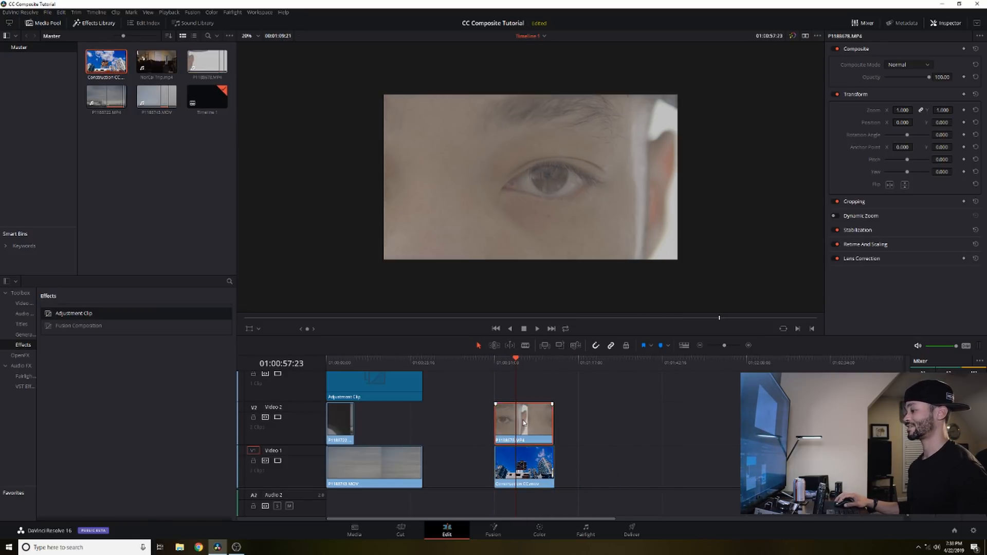
click(539, 529)
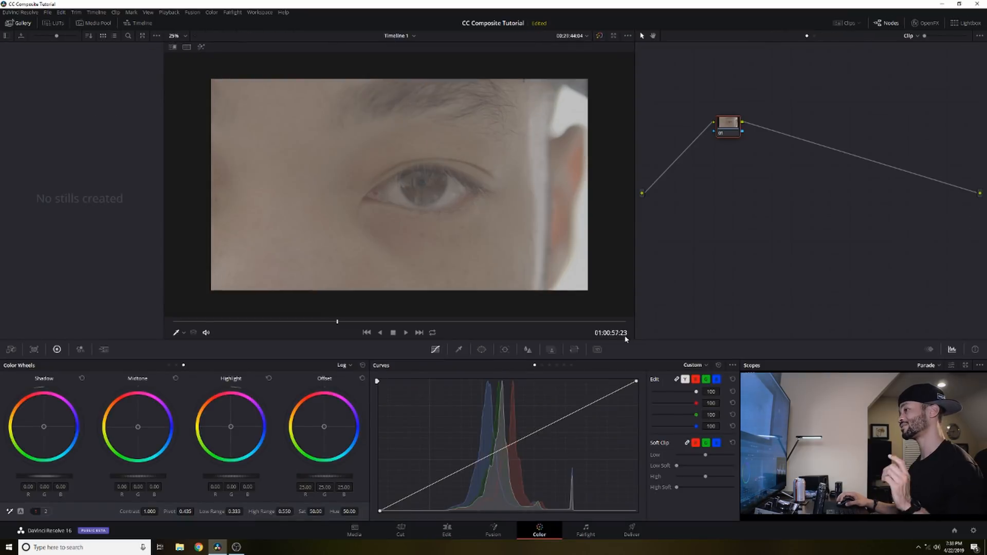
drag(736, 126, 685, 196)
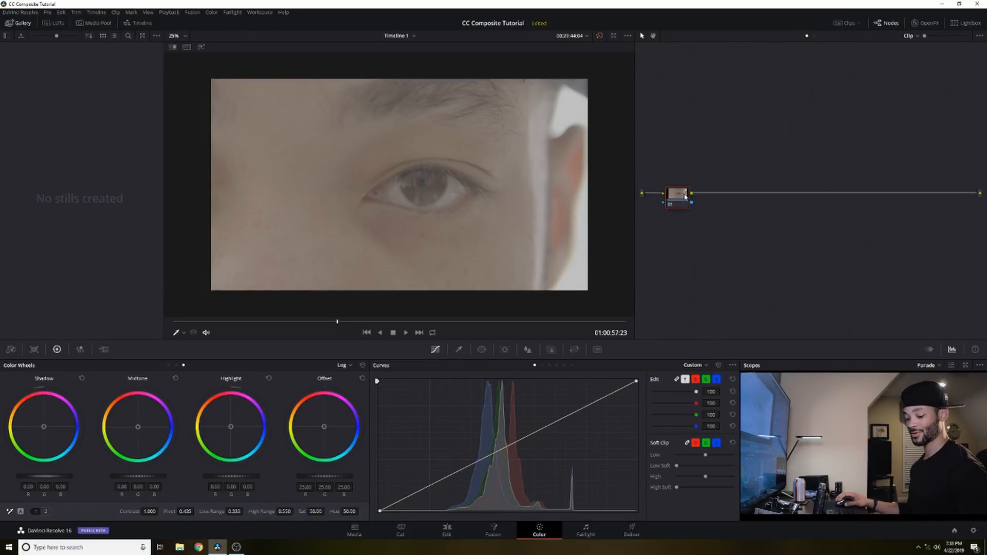
right_click(685, 196)
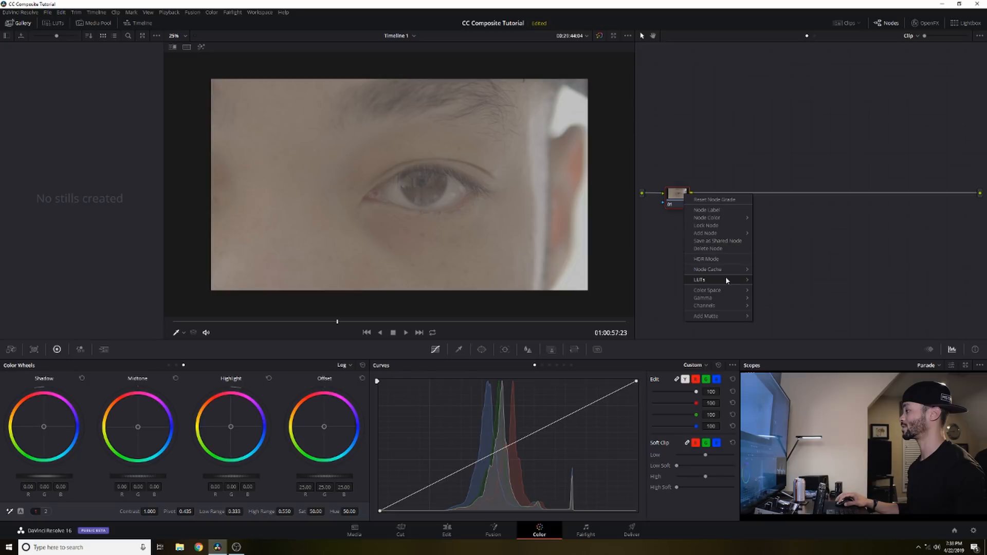
click(697, 184)
key(alt+s)
right_click(713, 196)
mouse_move(756, 286)
mouse_move(809, 307)
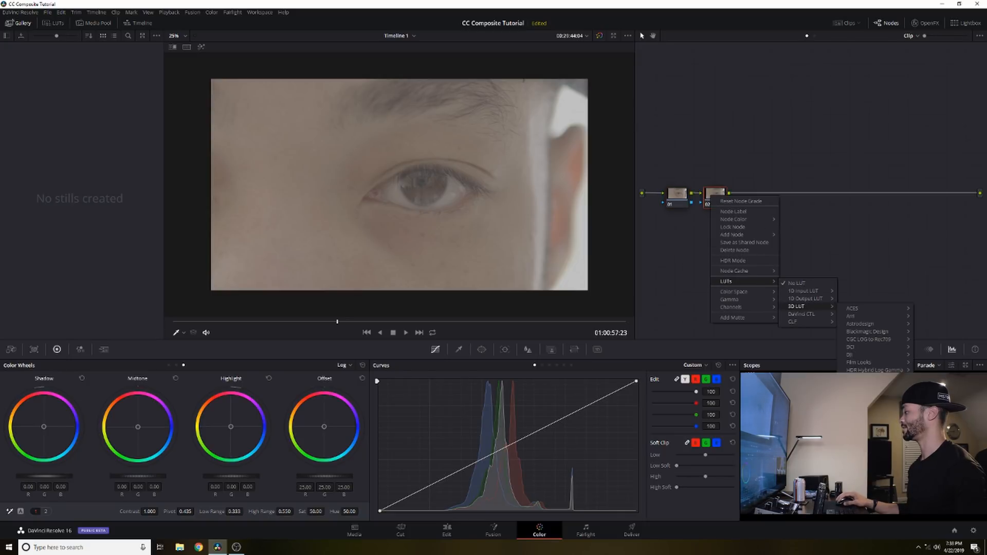
mouse_move(872, 363)
click(807, 365)
- Shape a contrast S-curve on node 01 of the eye clip, raising the upper midtones slightly and lowering the shadows
click(671, 197)
drag(537, 430, 538, 427)
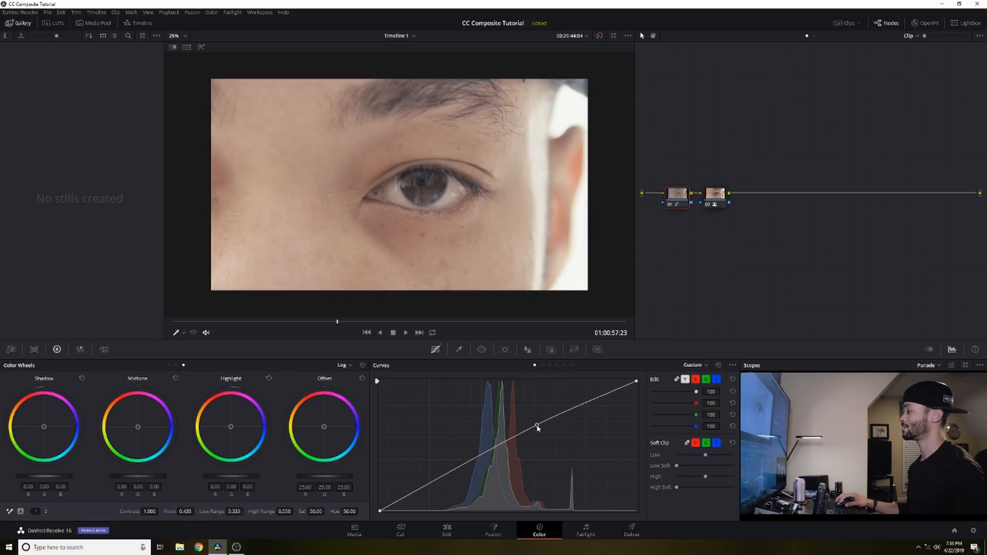
drag(442, 476, 435, 487)
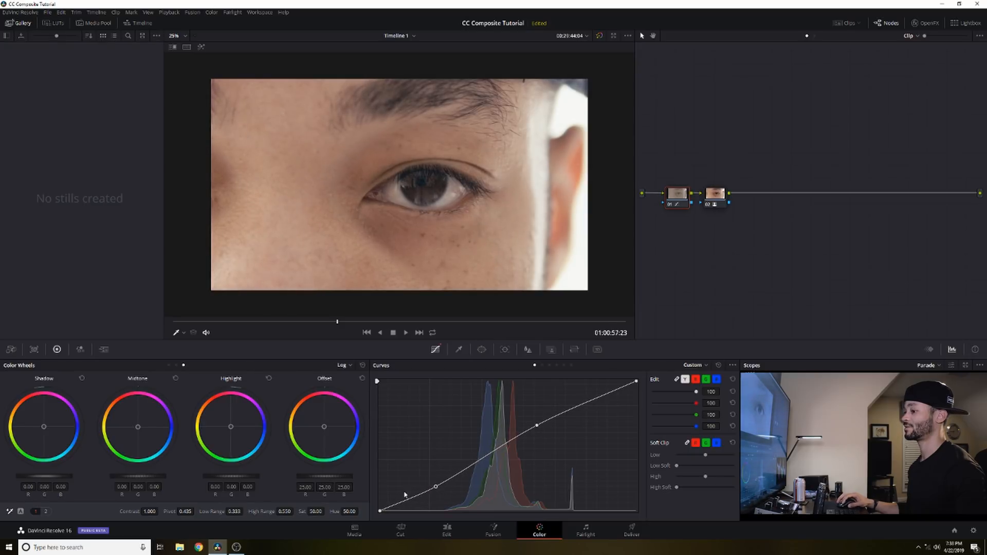
- Move the LUT node farther along, and insert and select a serial node between node 01 and the LUT node
drag(720, 197, 761, 191)
click(678, 195)
key(alt+s)
click(716, 194)
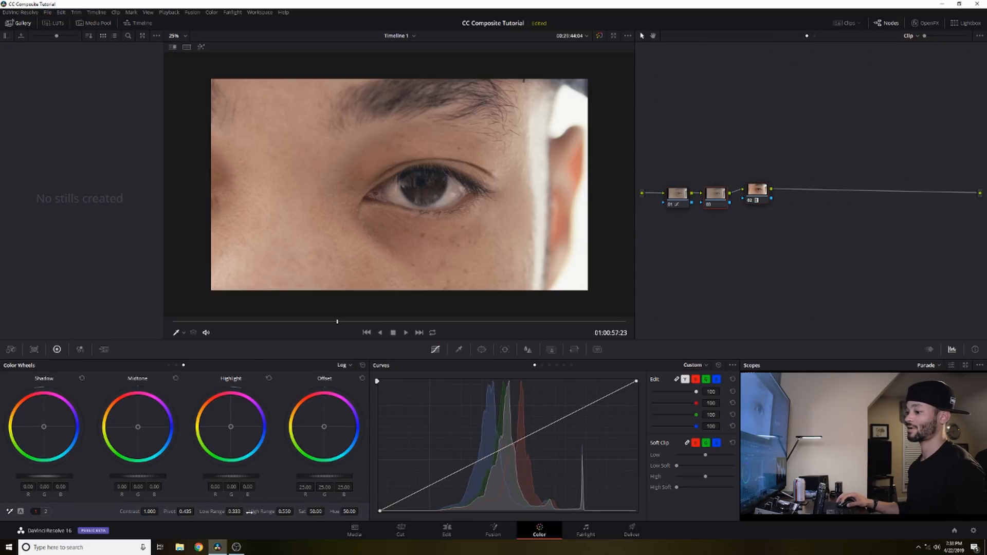
- Set node 03's midtone detail to -50 and add a serial node after the LUT node, spaced out toward the output
click(46, 512)
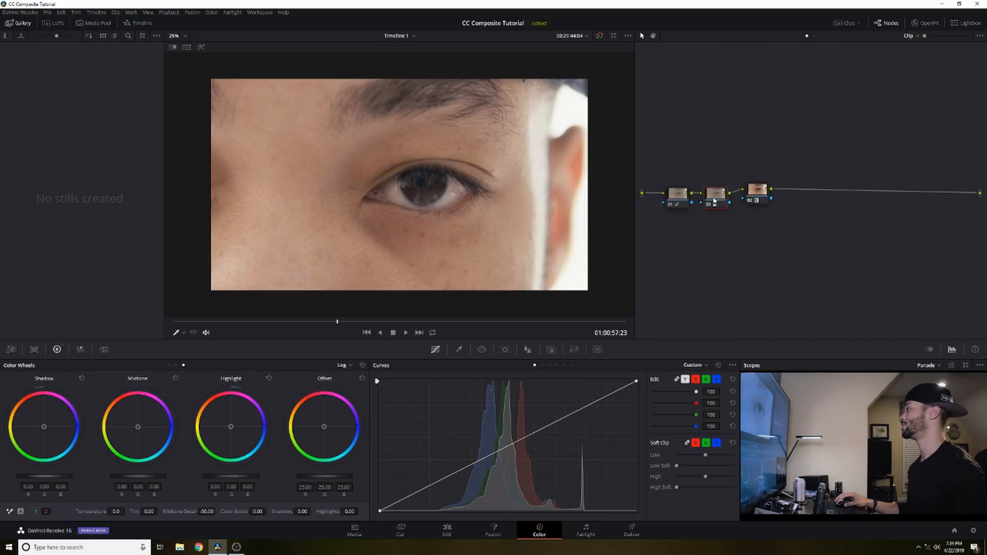
drag(760, 193, 920, 194)
key(alt+s)
right_click(921, 194)
click(909, 197)
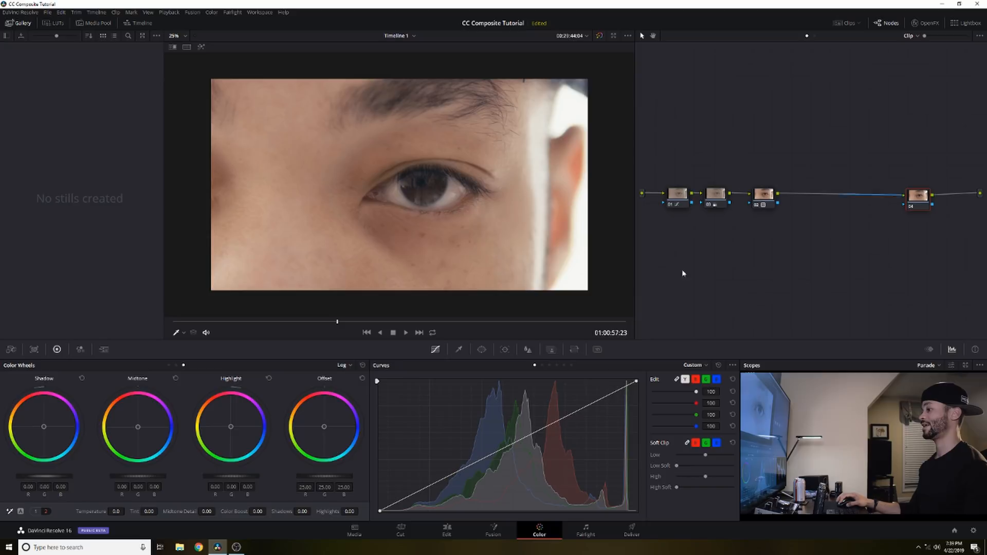
- Fit a circular window around the iris on node 04 with softness of about 2.19, and check its matte in highlight view
click(483, 350)
click(387, 421)
drag(422, 165, 444, 166)
drag(478, 242, 443, 211)
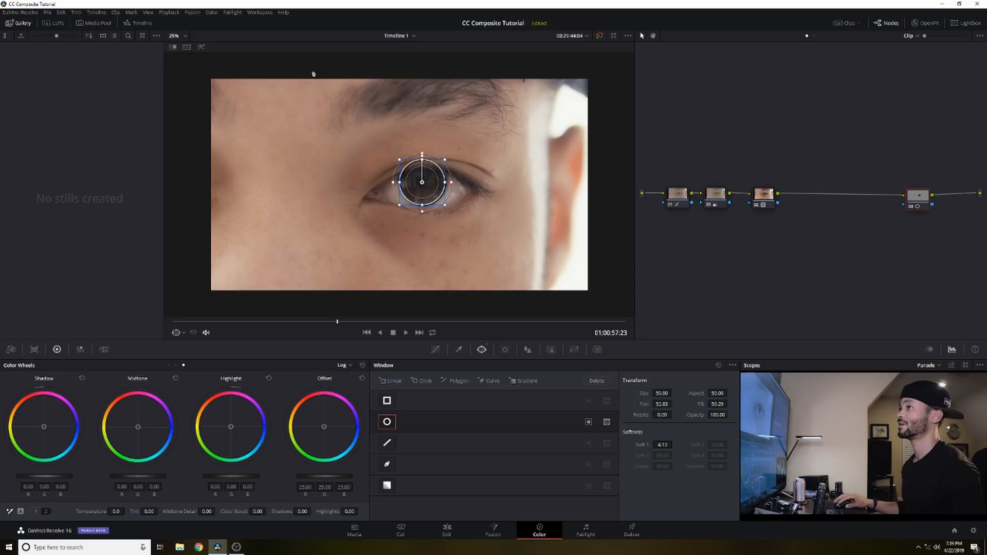
click(201, 47)
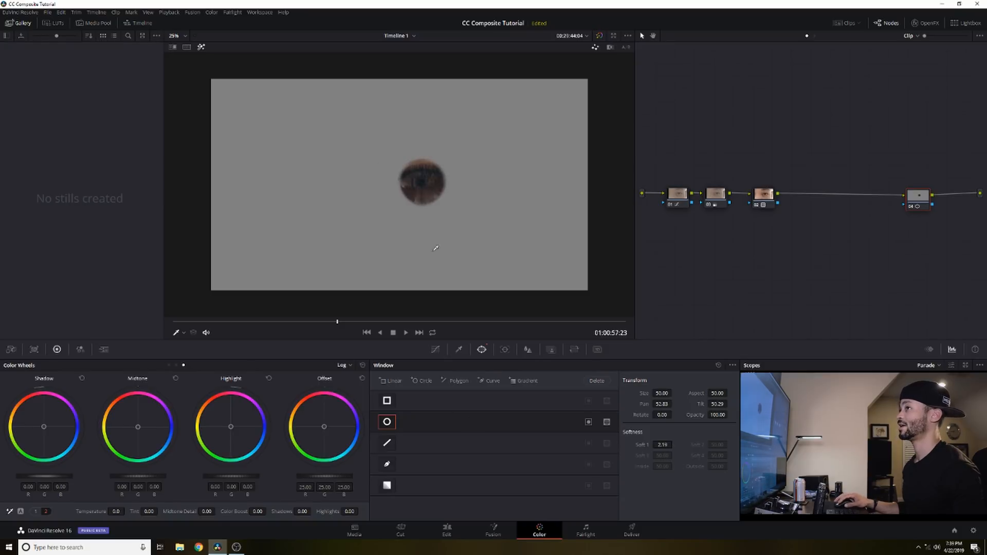
click(202, 47)
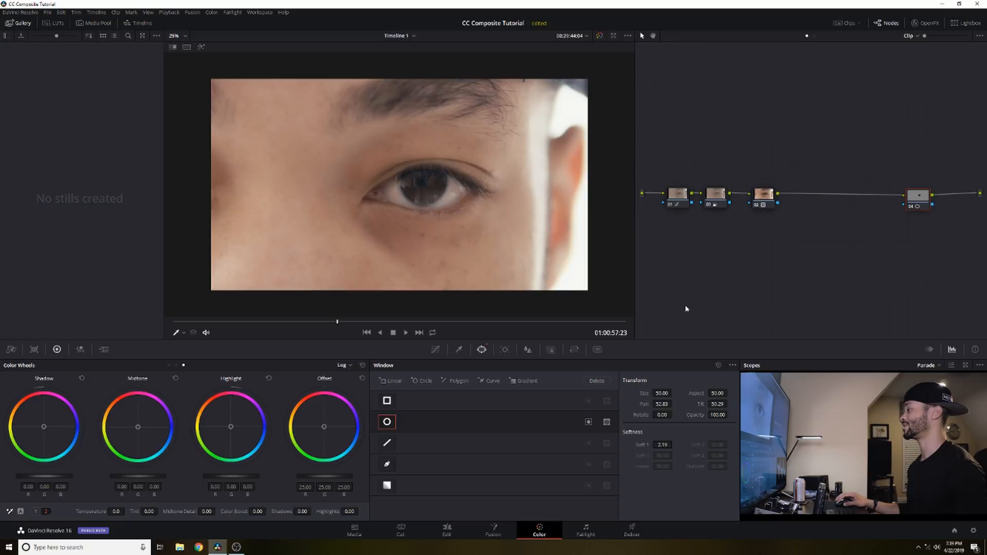
- Convert the circular window to a Bezier shape and adjust its points and handles to follow the upper eyelid and iris edges
click(733, 366)
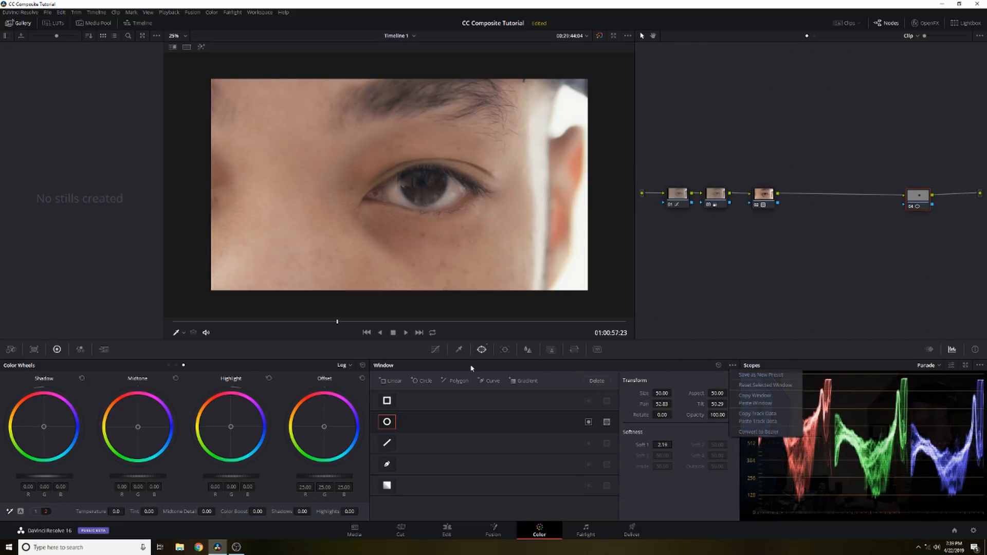
click(765, 433)
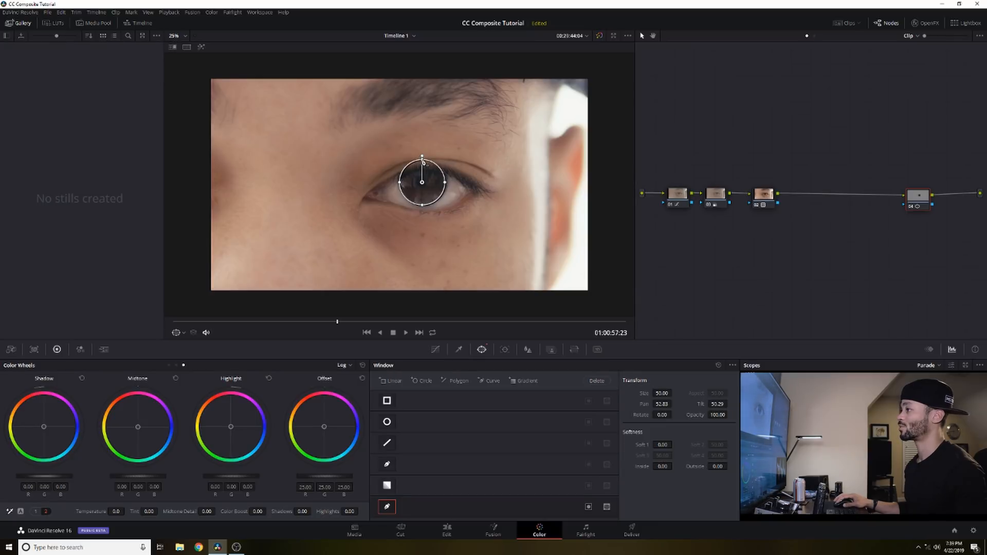
drag(423, 161, 429, 170)
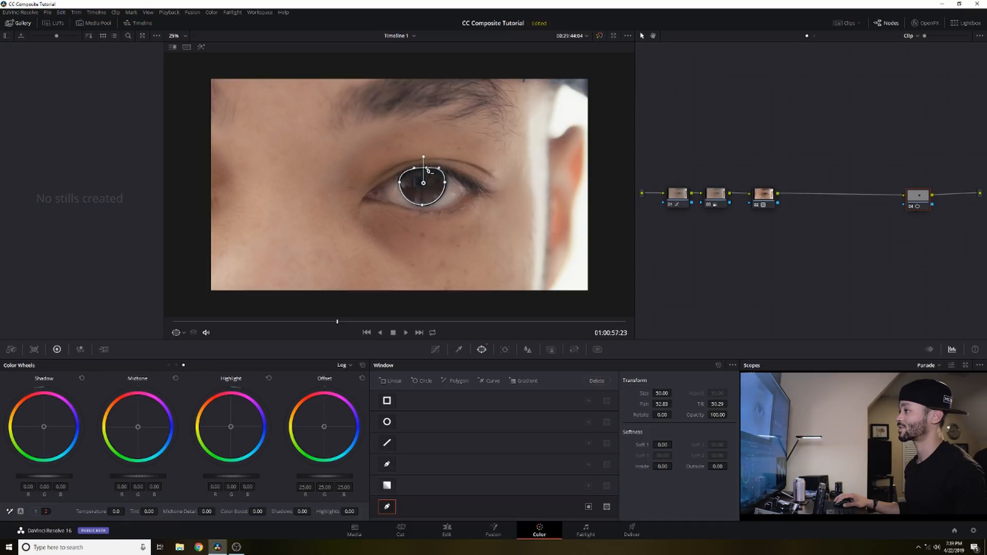
click(445, 183)
drag(445, 172, 449, 189)
click(401, 184)
drag(400, 171, 402, 174)
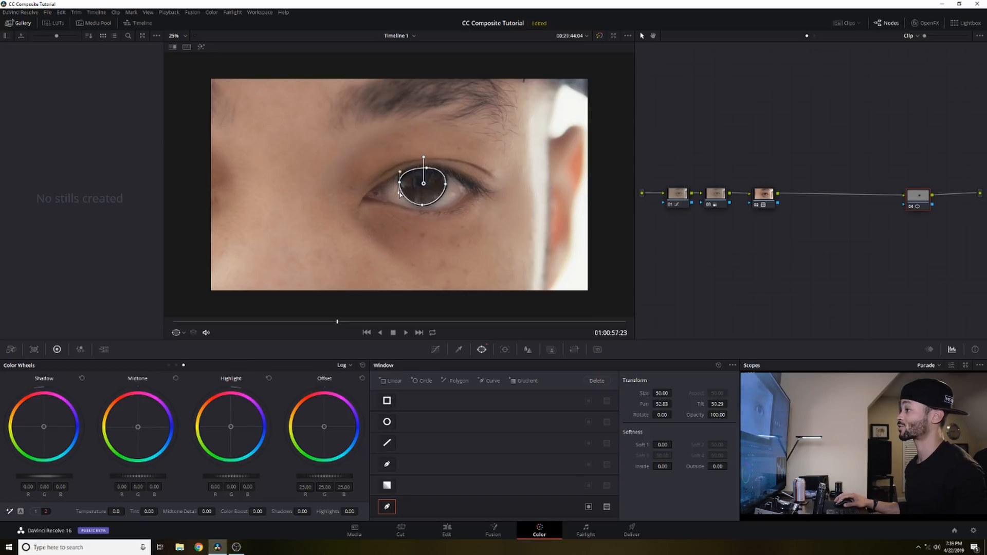
drag(400, 193, 403, 184)
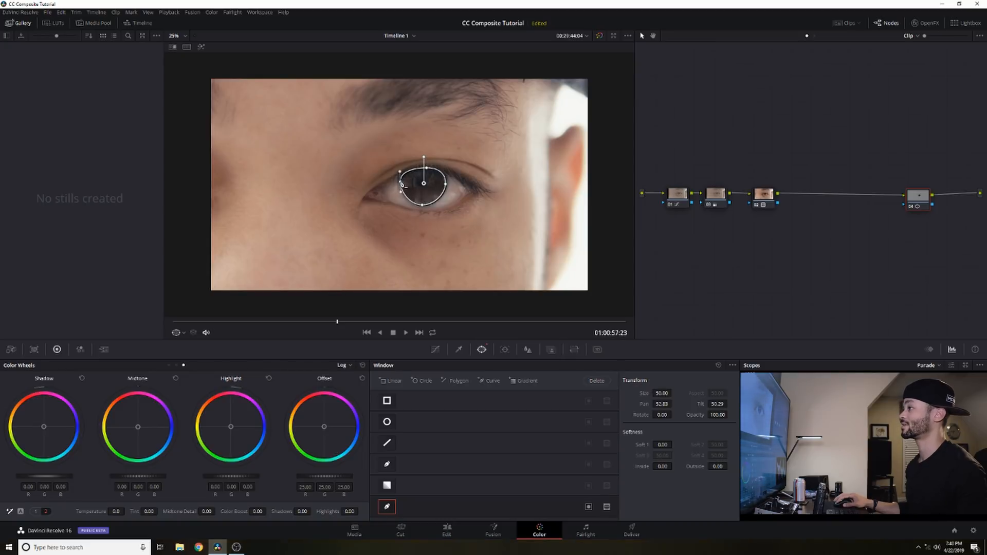
click(427, 168)
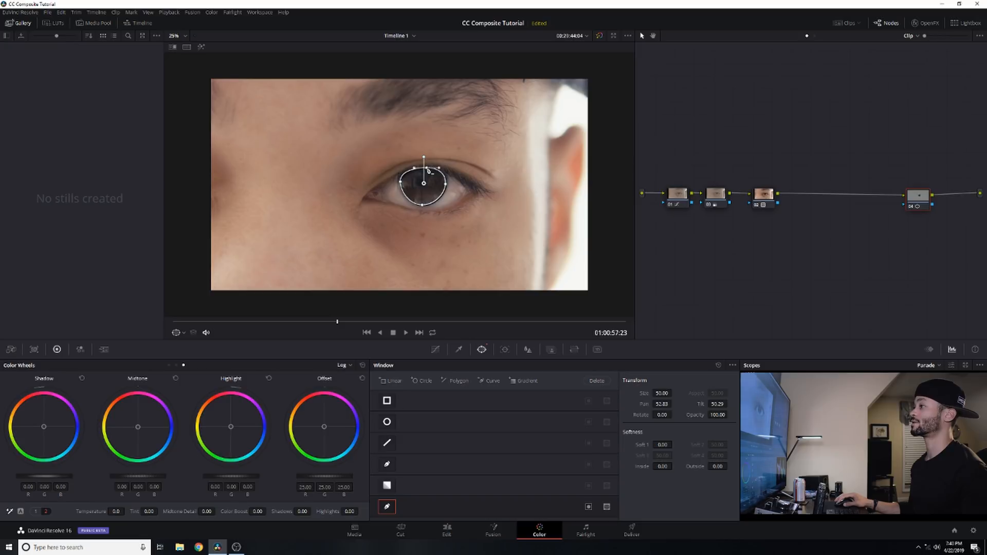
- Isolate the window in highlight view and set its Soft 1 to 1.90 and inside softness to 2.26
click(201, 47)
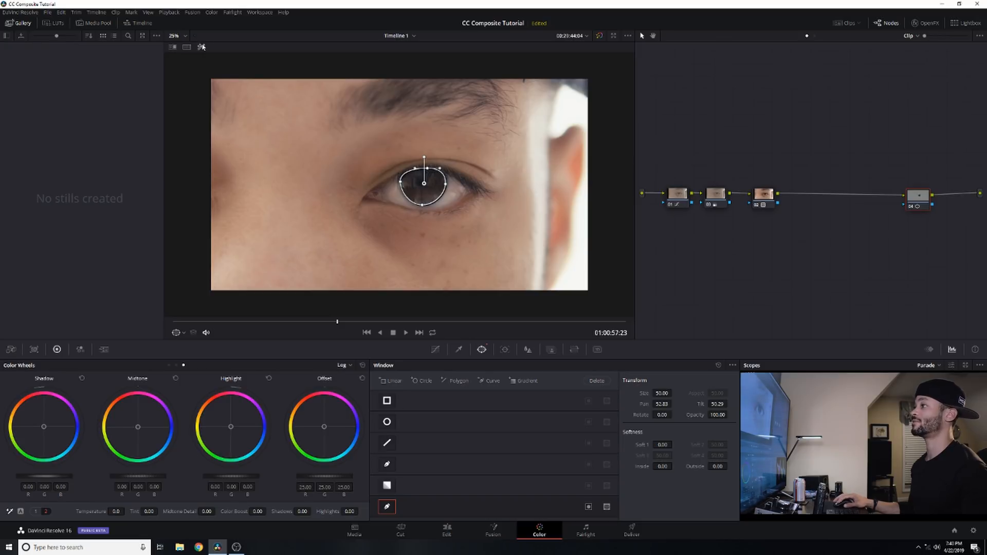
drag(663, 446, 674, 444)
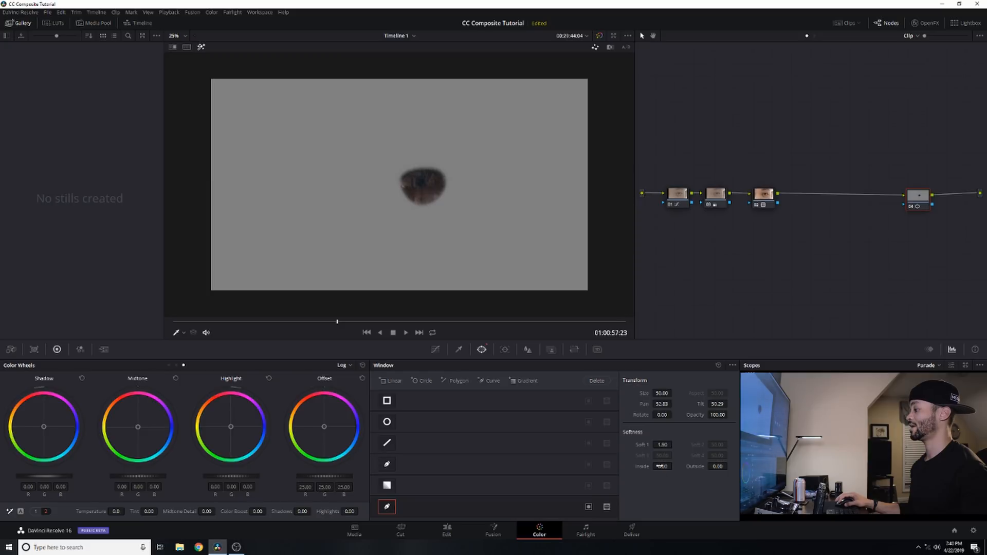
drag(675, 466, 675, 466)
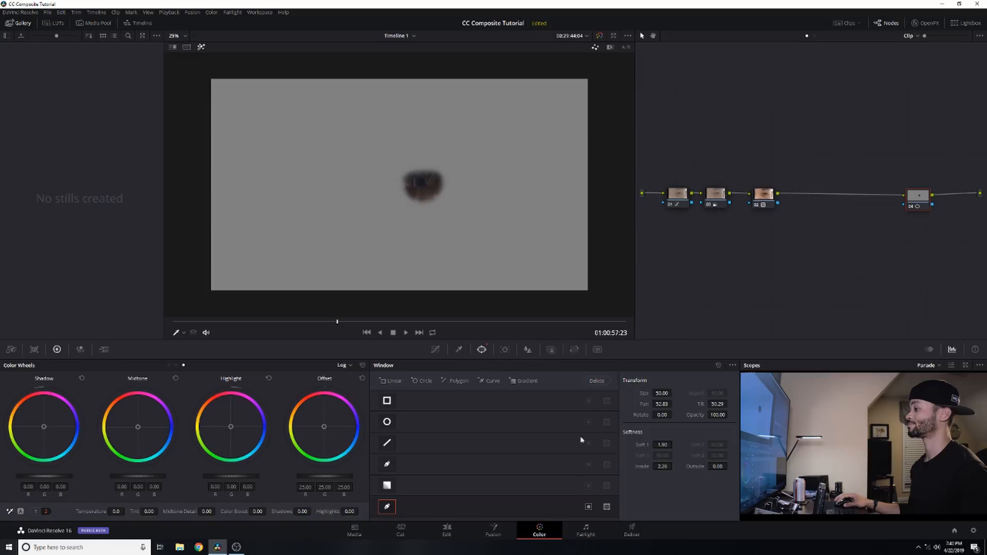
- Restrict node 04's key by luminance with the HSL qualifier, raising the low limit to about 54.2
click(459, 350)
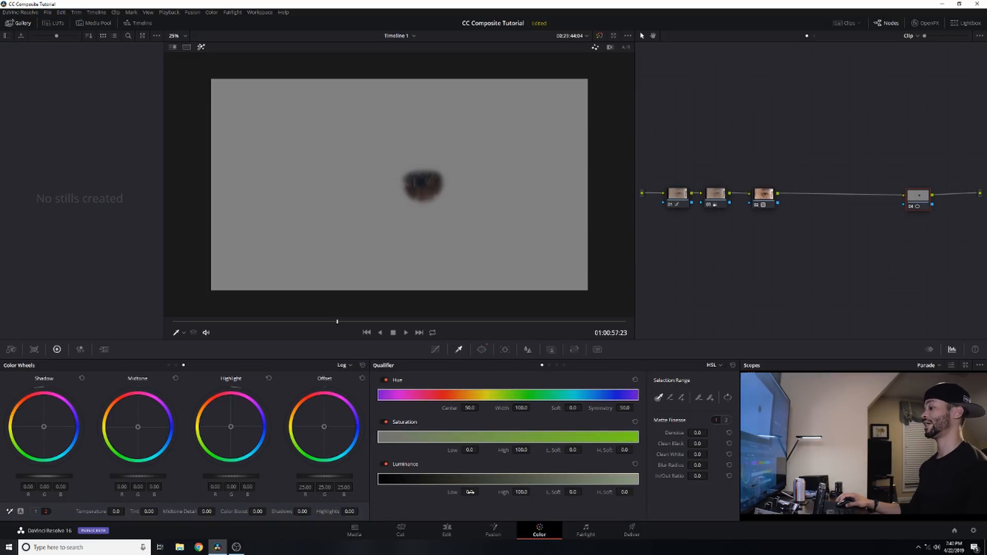
drag(469, 492, 480, 492)
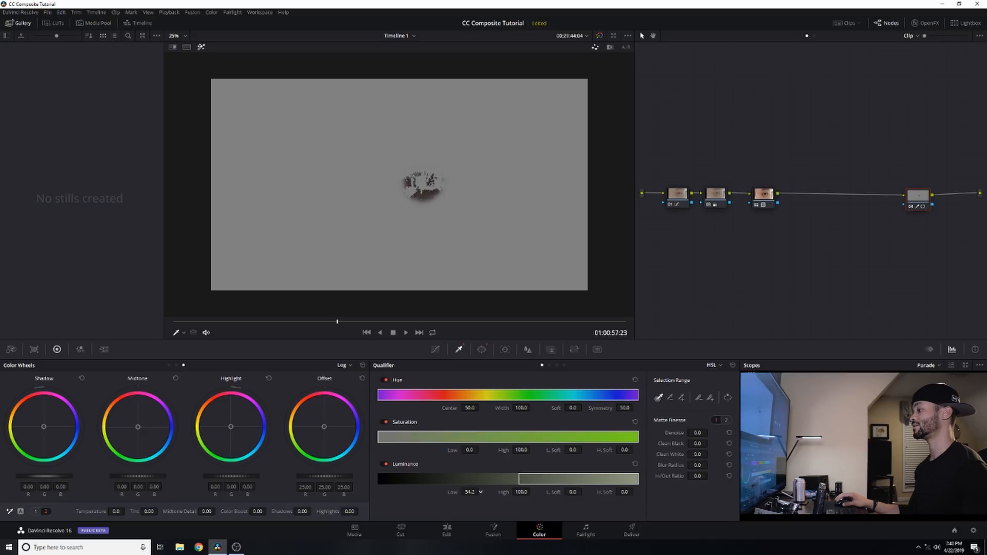
drag(481, 492, 480, 492)
drag(480, 492, 481, 492)
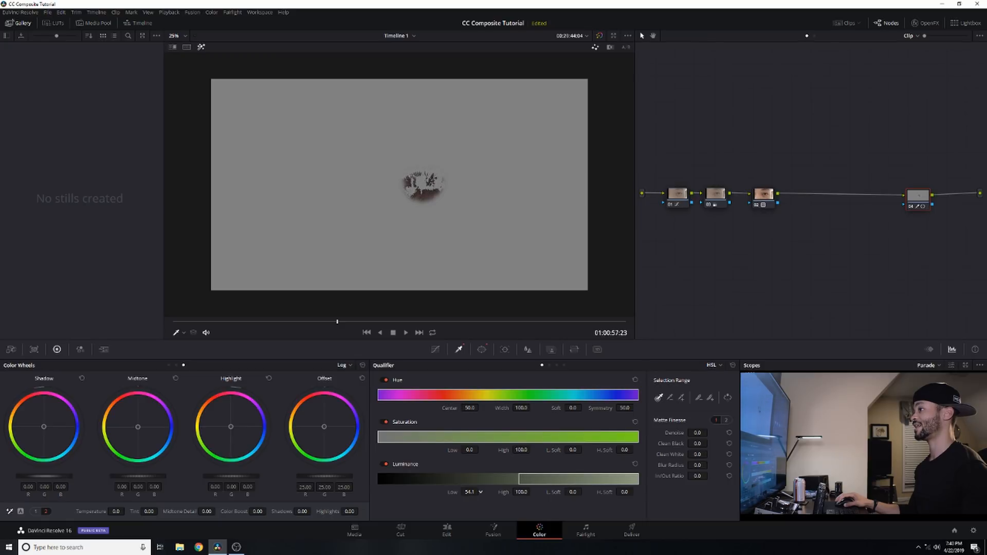
scroll(418, 180, up, 1)
scroll(418, 180, up, 1)
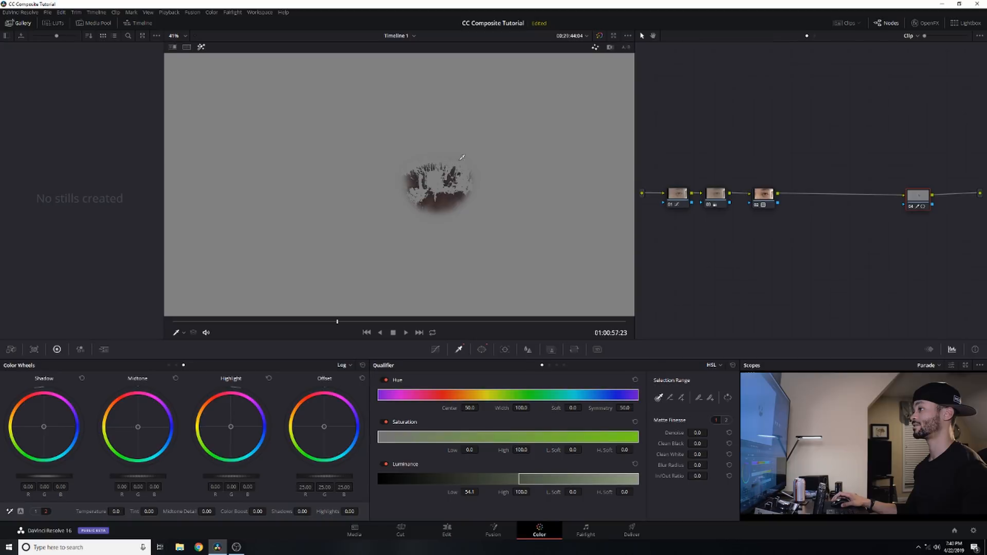
drag(480, 492, 481, 491)
- Set the qualifier's luminance low softness to 1.8 and the matte denoise to 3.1
drag(572, 491, 583, 491)
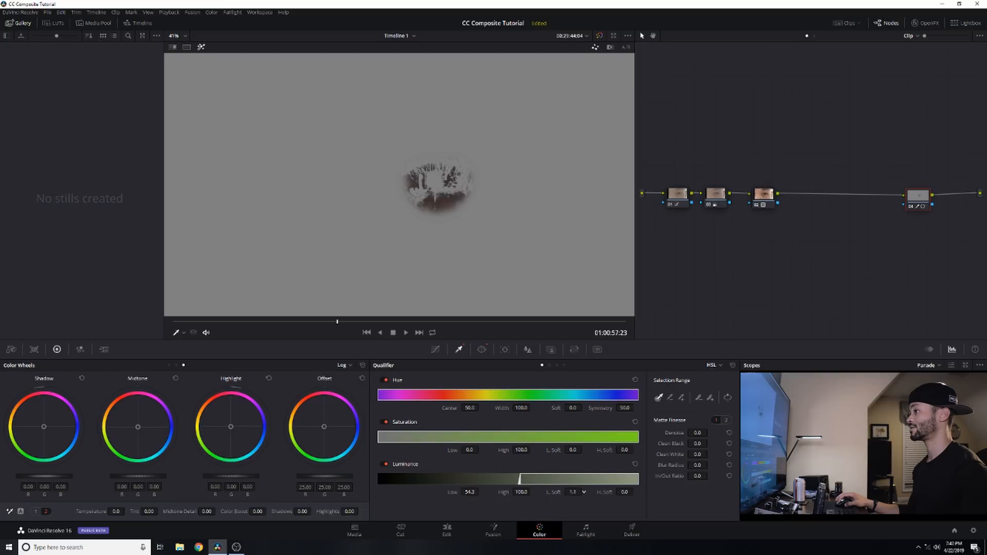
drag(583, 490, 584, 491)
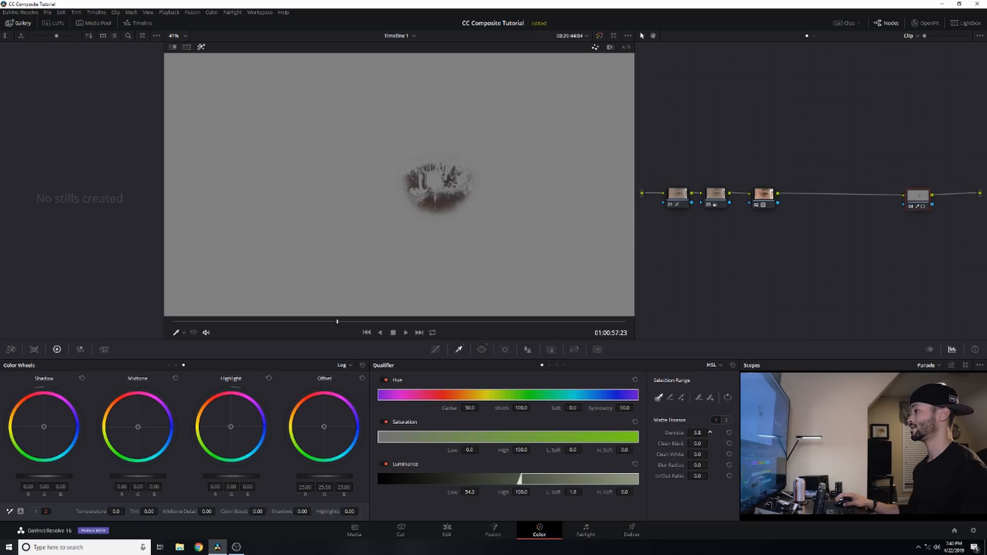
click(698, 433)
key(Return)
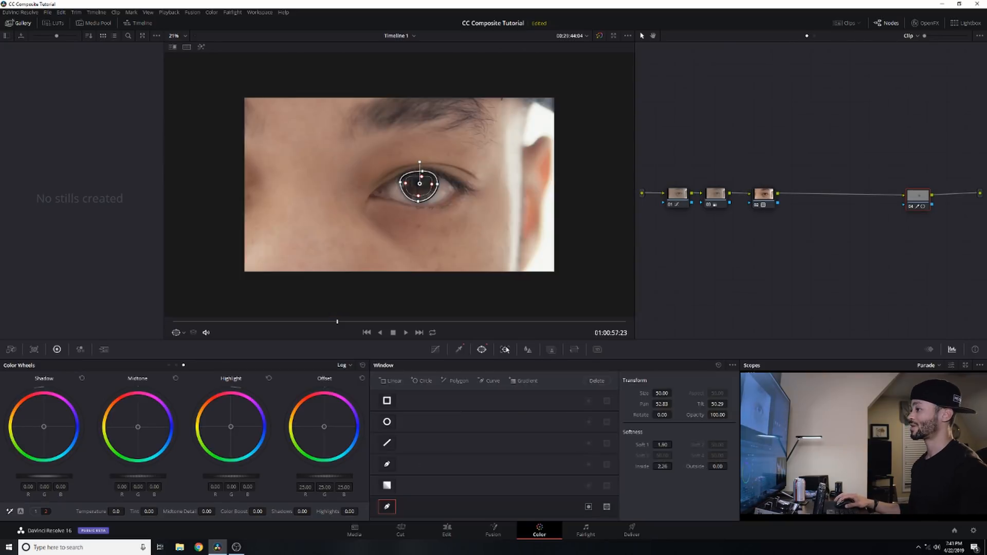
- Track the iris window forward to the clip's end, and backward from the original frame to the clip's start
click(506, 350)
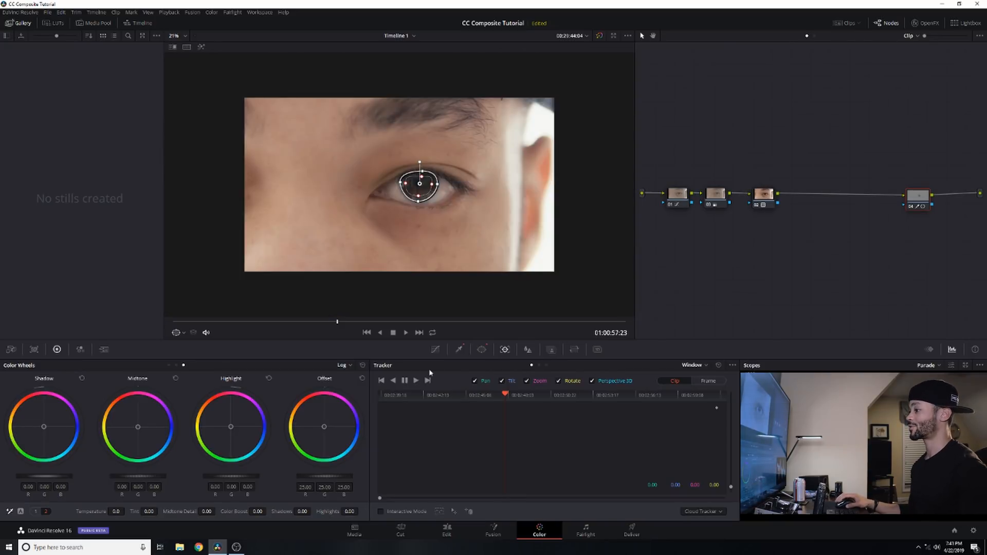
click(417, 380)
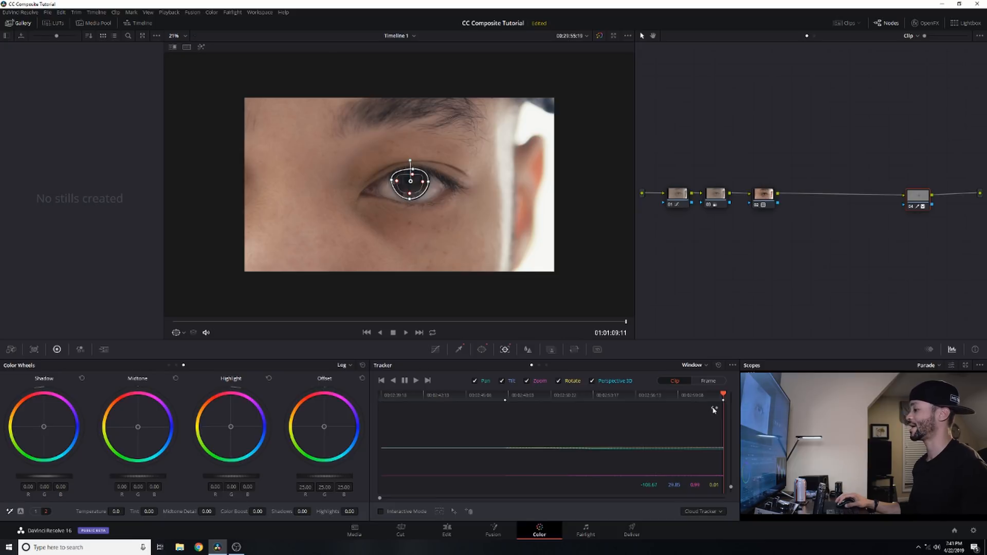
click(501, 395)
click(393, 380)
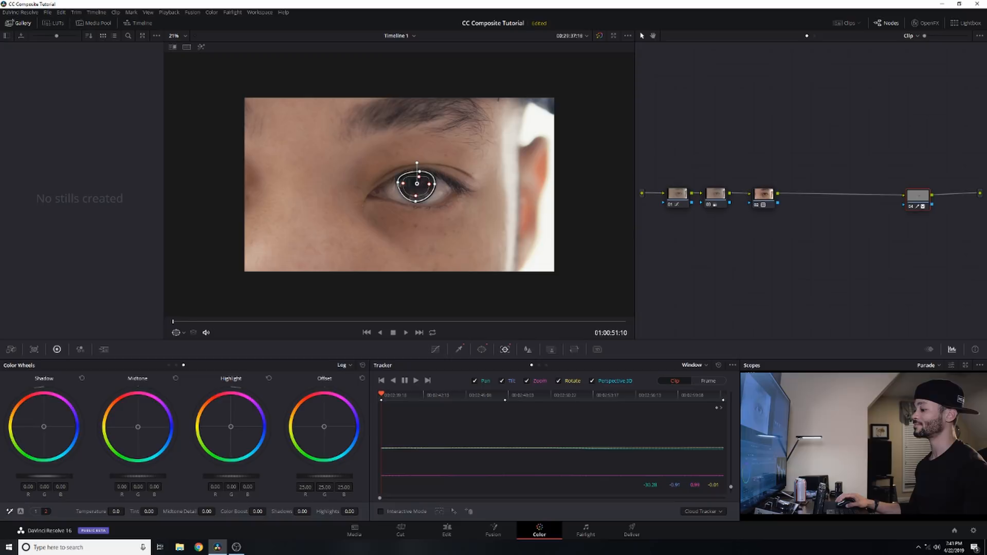
- Add an alpha output to the node graph and connect node 04's key output to it
right_click(947, 220)
click(905, 251)
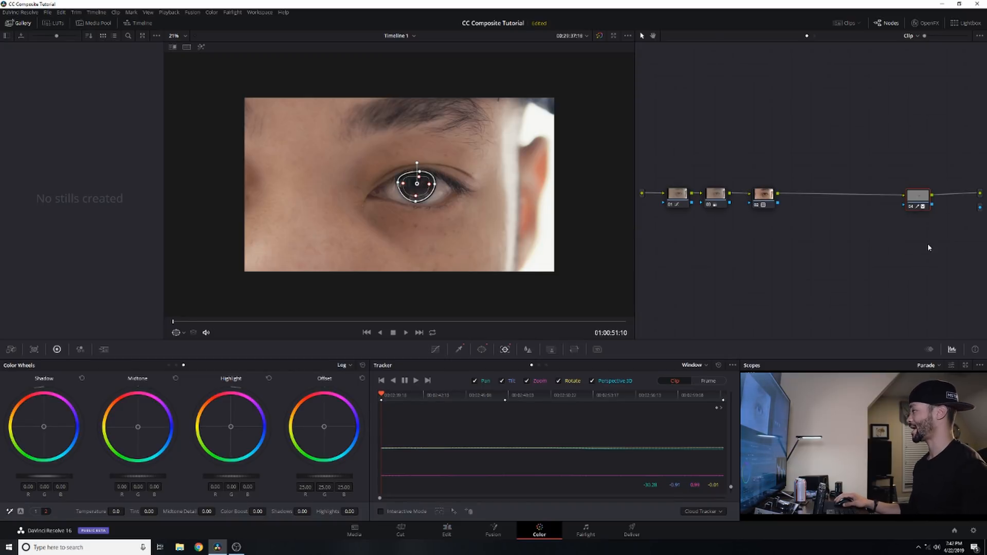
drag(975, 210, 979, 207)
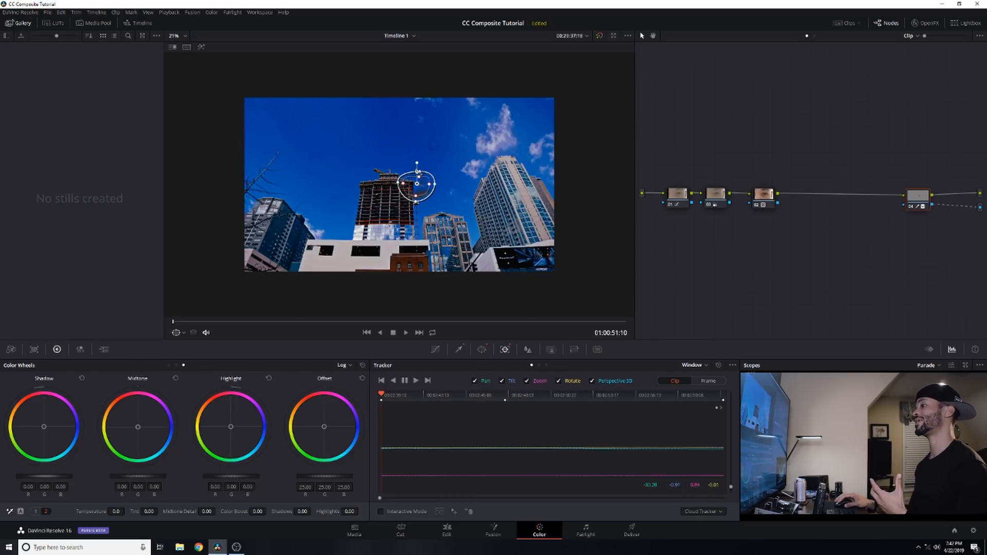
- Try inverting node 04's window and its qualifier selection, and restore both to their non-inverted state
click(481, 349)
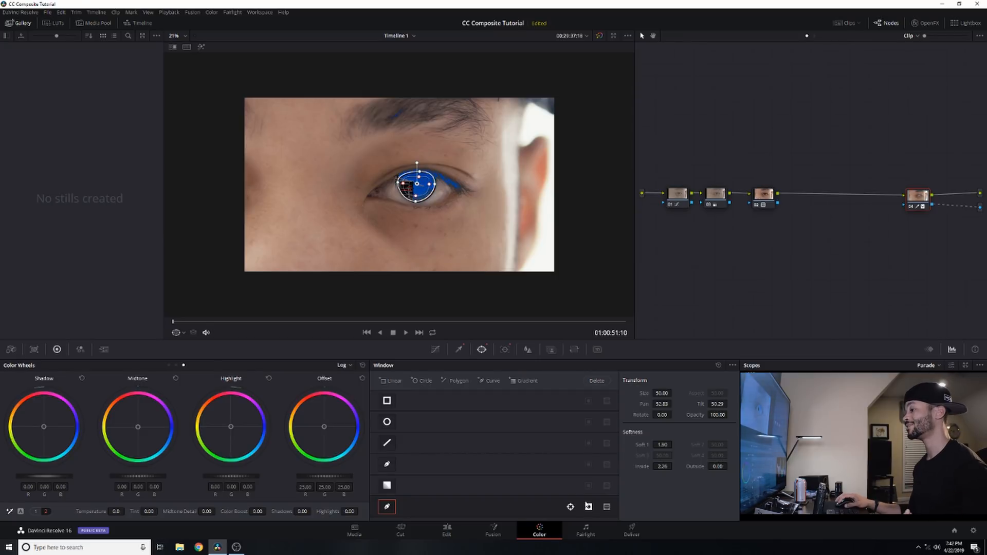
click(459, 349)
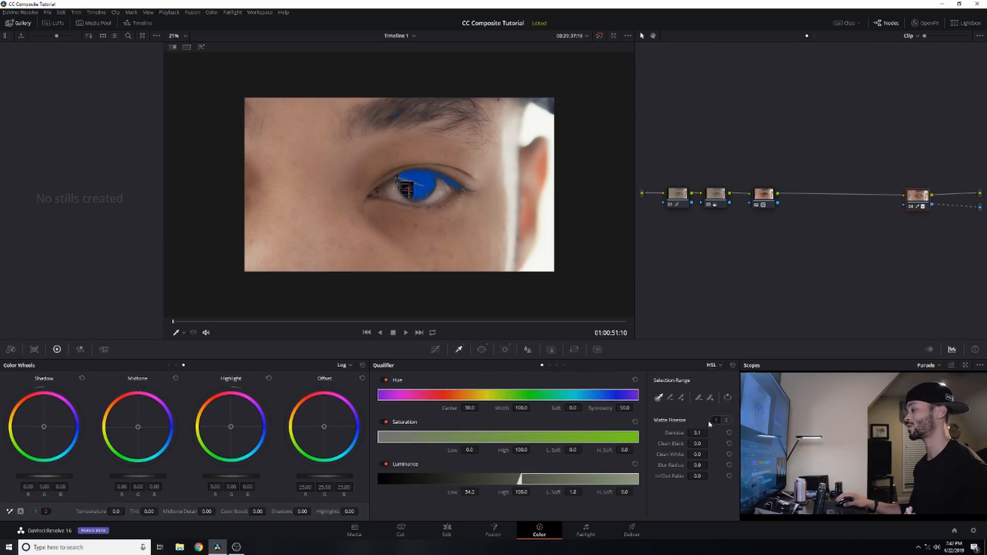
click(727, 397)
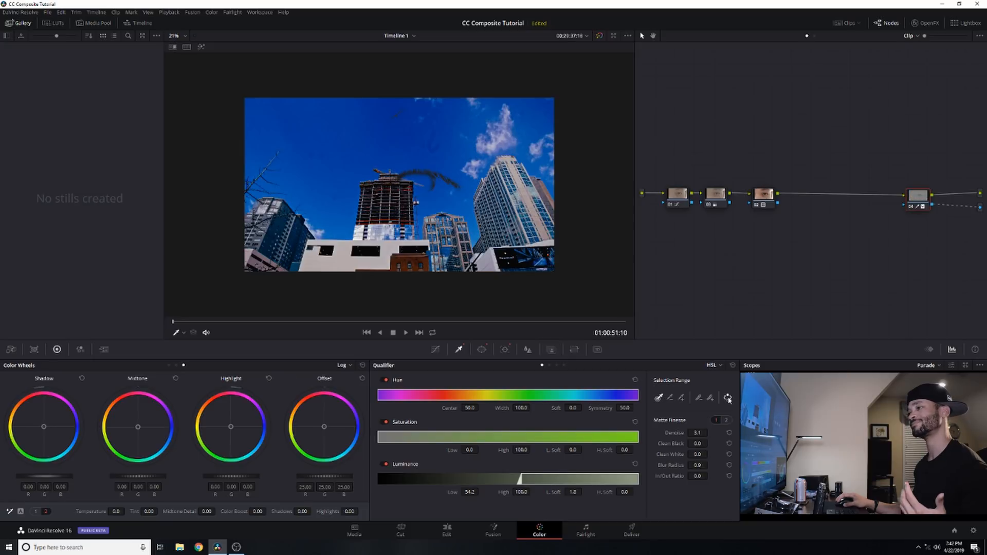
click(728, 399)
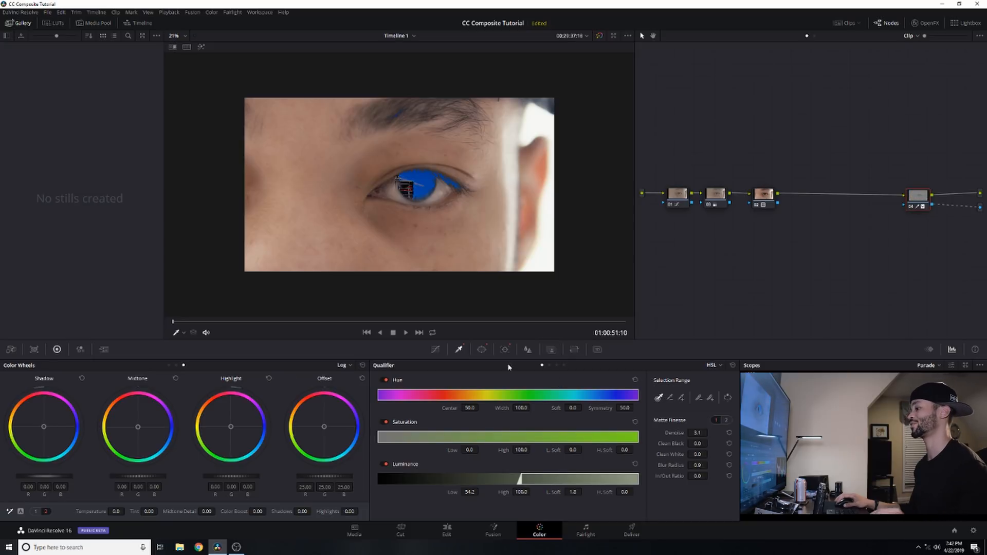
click(482, 350)
click(588, 507)
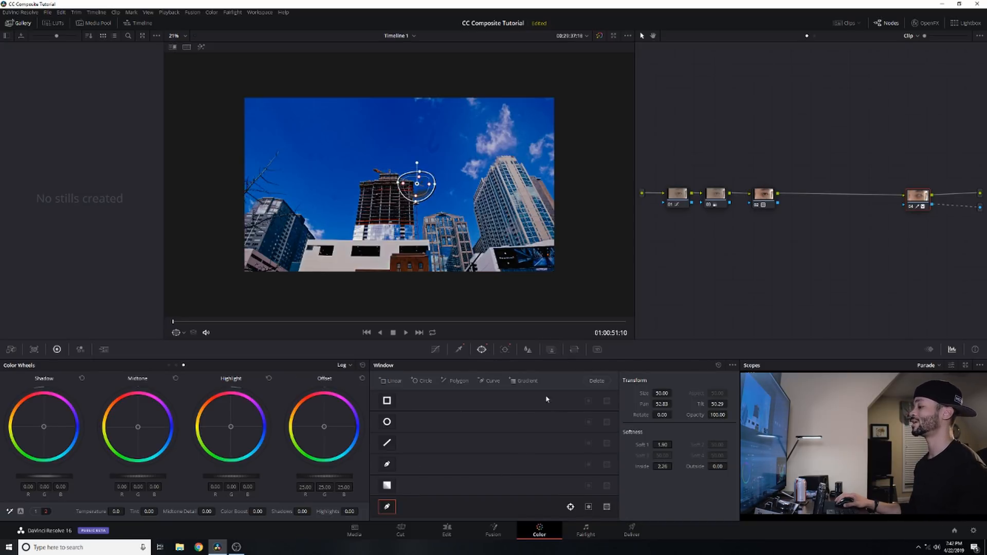
- Invert node 04's key output so the construction footage shows only within the iris
click(551, 350)
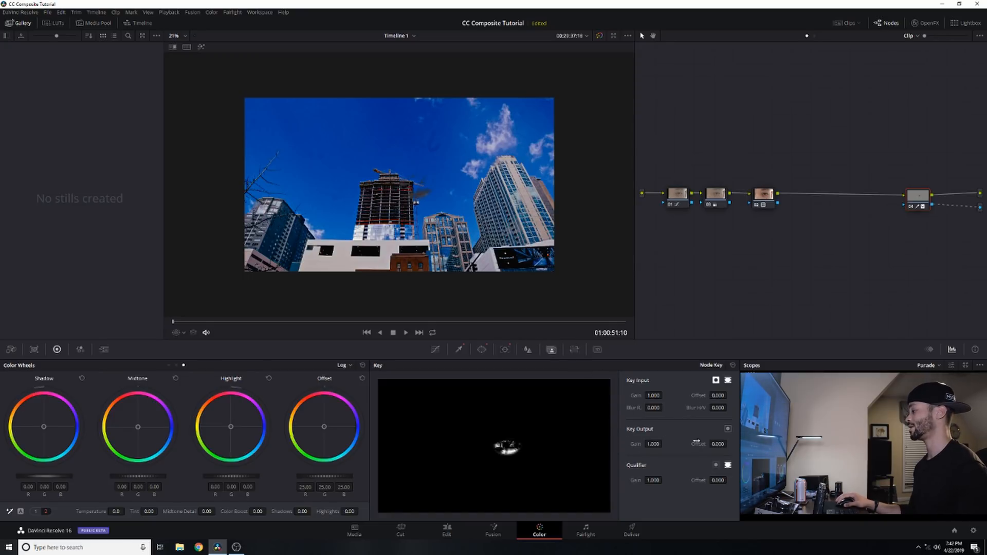
click(728, 429)
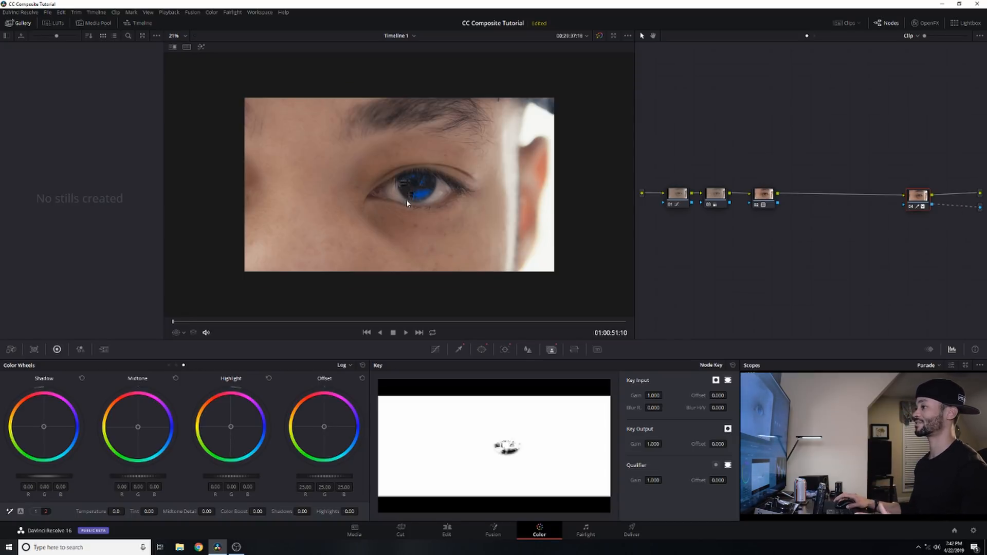
scroll(406, 199, up, 3)
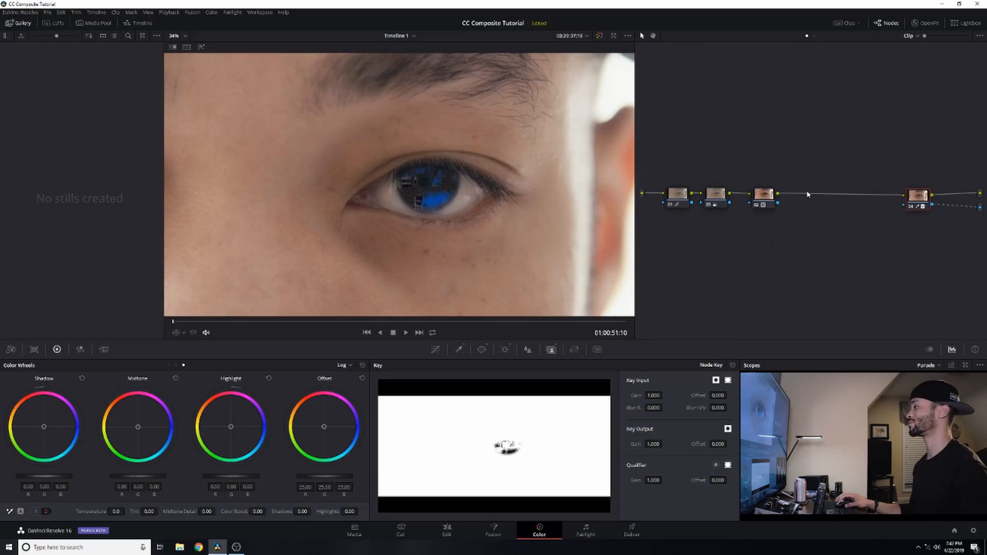
- Make room before the LUT node and insert a serial node between node 03 and the LUT node
drag(750, 199, 793, 196)
click(716, 198)
key(alt+s)
drag(755, 223, 757, 203)
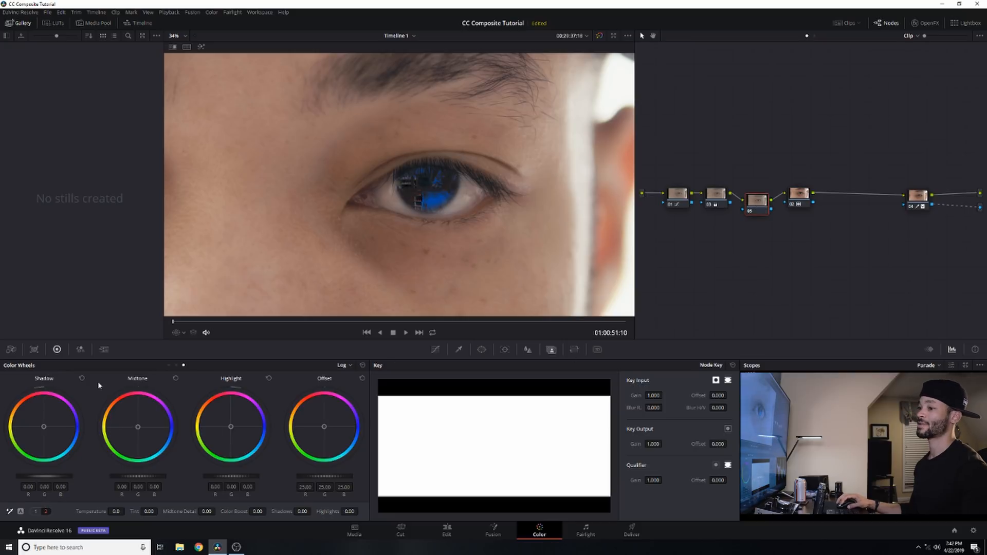
- Set node 05's color boost to -2.00 and raise its saturation to about 57
click(58, 350)
click(59, 350)
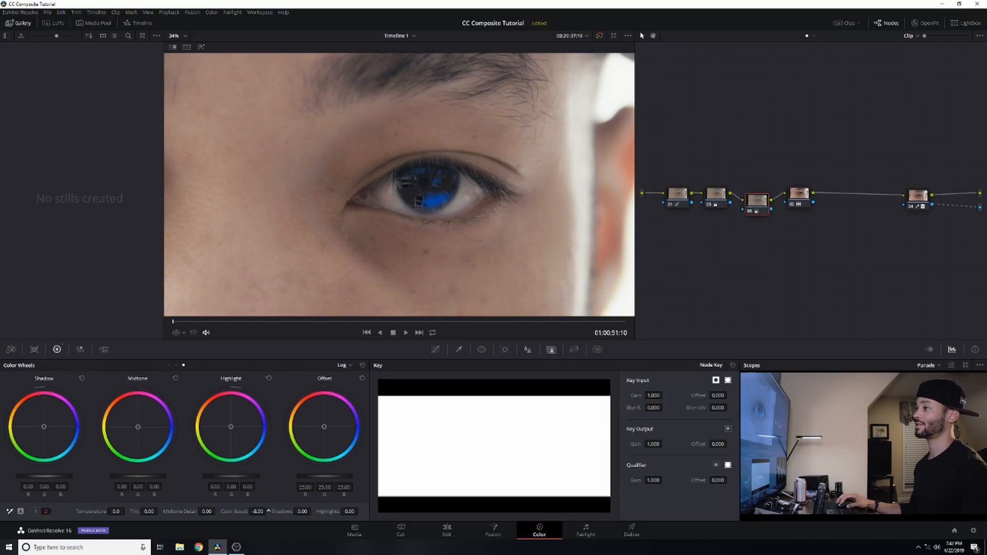
drag(253, 512, 256, 510)
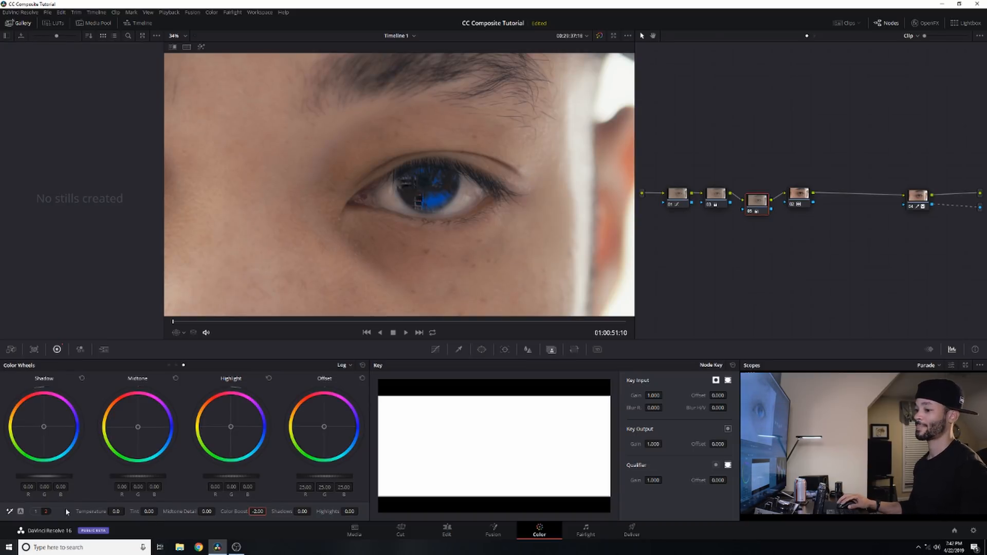
click(36, 512)
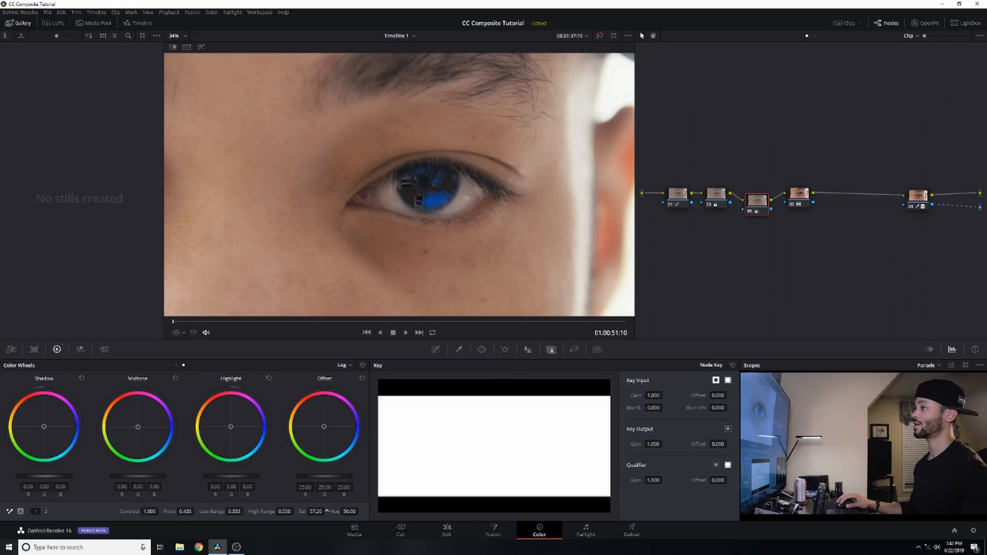
- Add a serial node to the construction clip and set node 01's saturation to 27.60
click(847, 23)
click(264, 309)
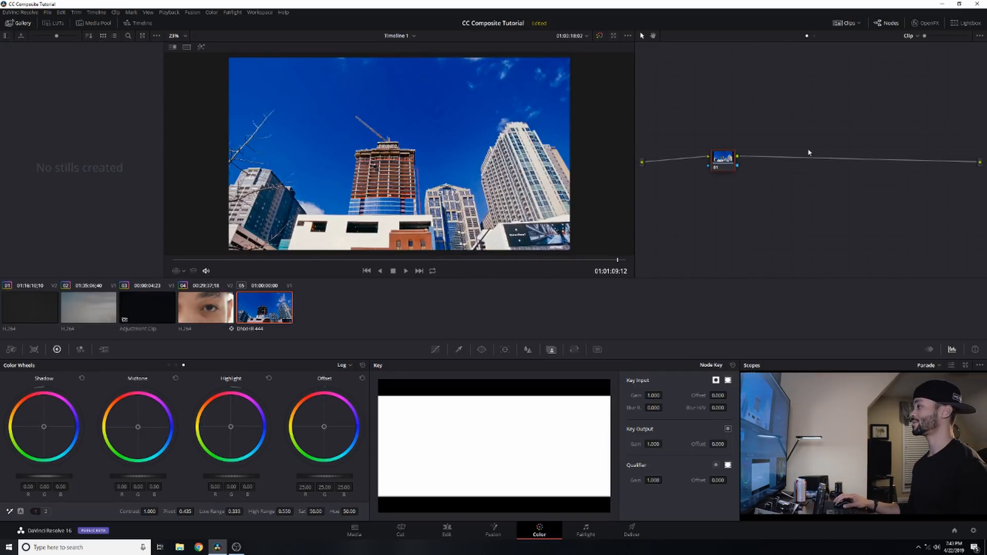
key(alt+s)
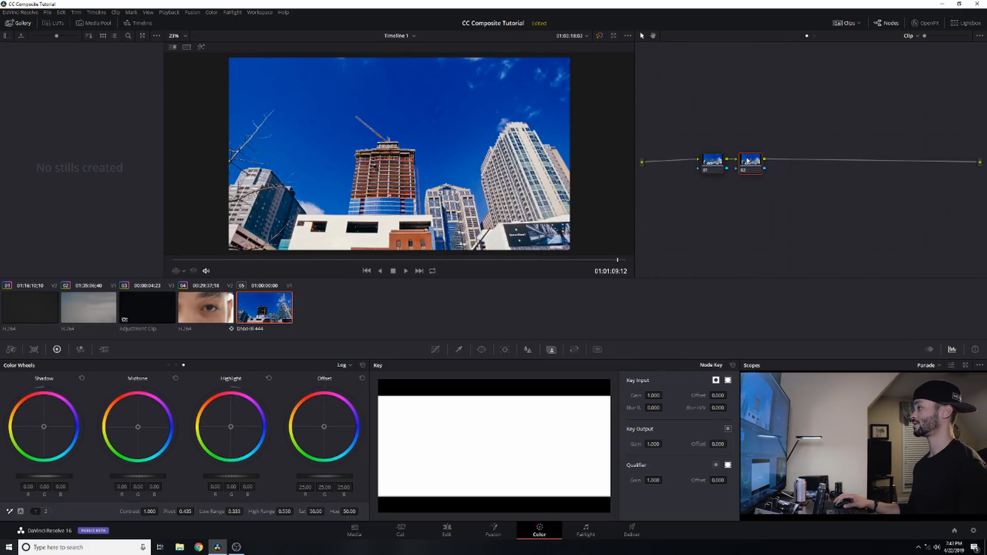
click(712, 161)
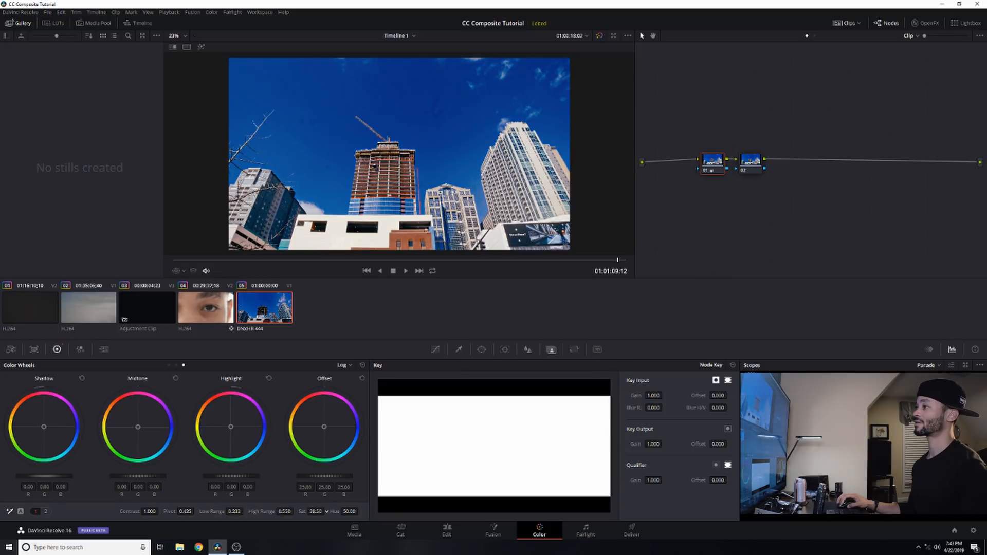
drag(327, 512, 326, 512)
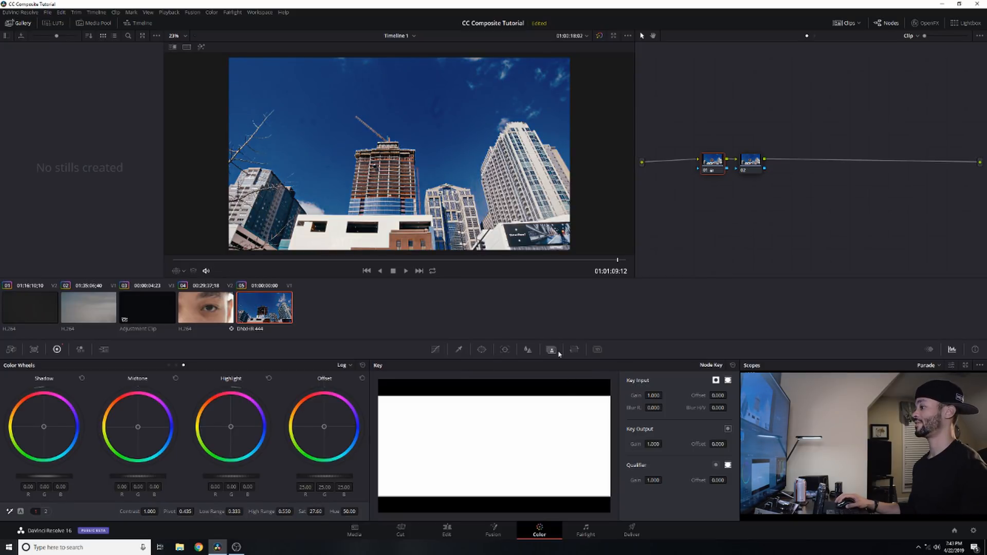
- Sample the blue sky on node 01's Hue Vs Lum curve and add a control point in the purple range
click(436, 350)
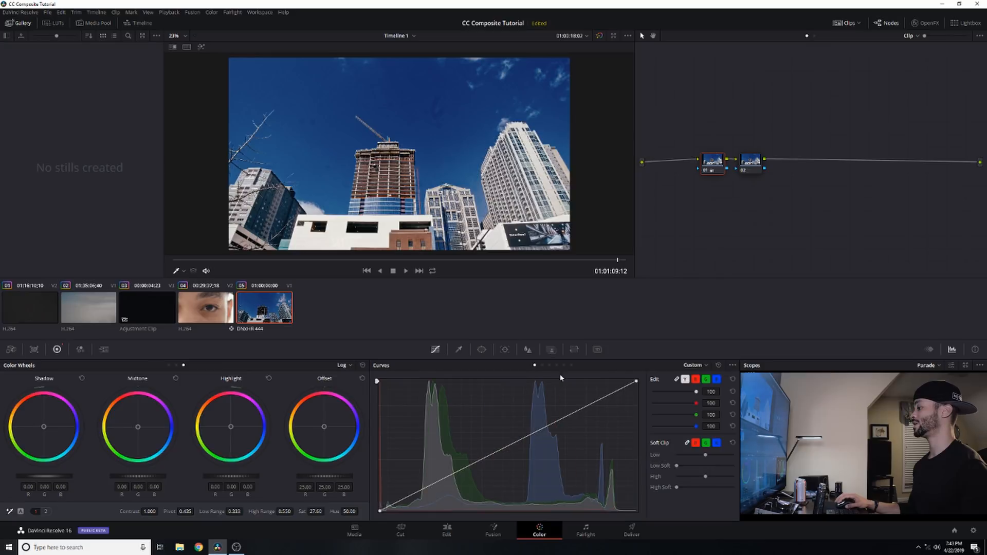
click(542, 365)
click(563, 365)
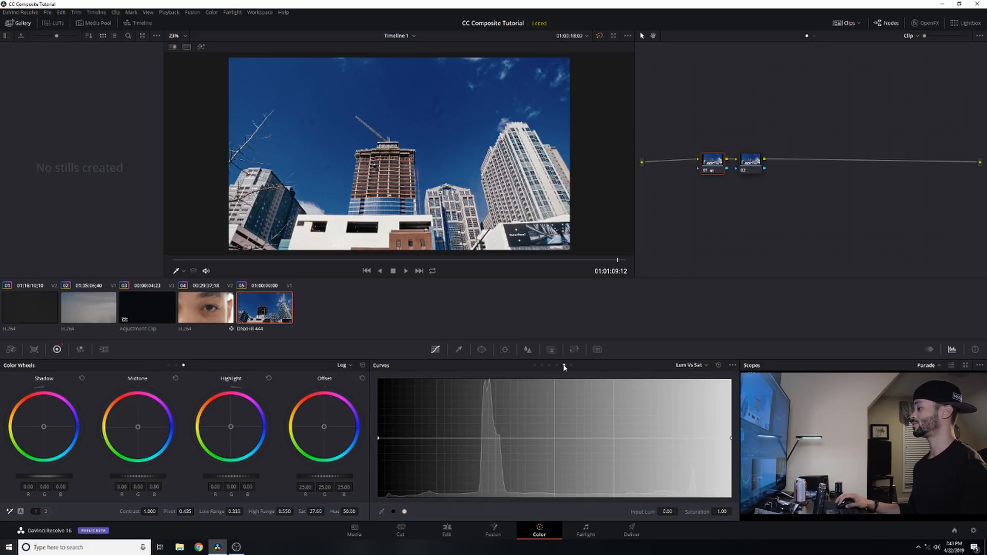
click(550, 365)
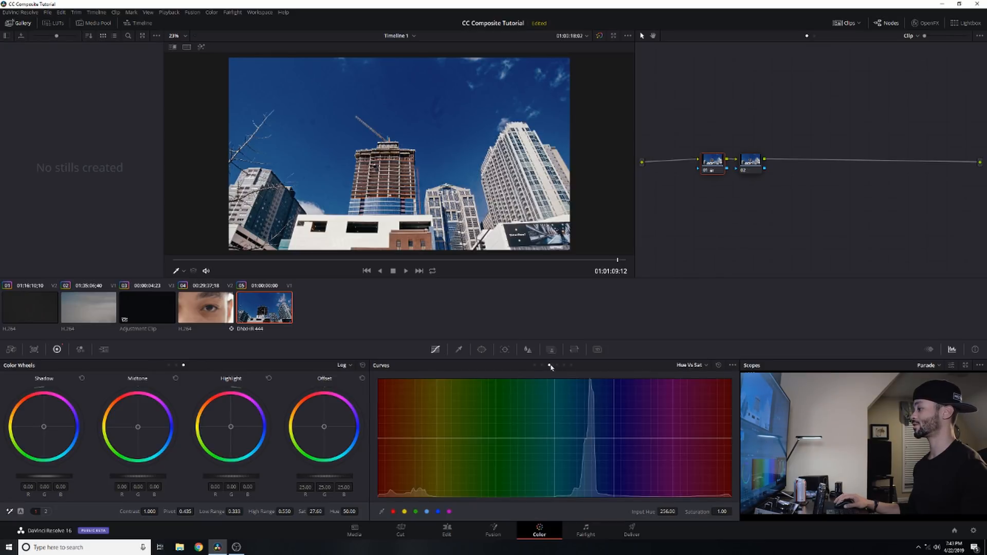
click(557, 365)
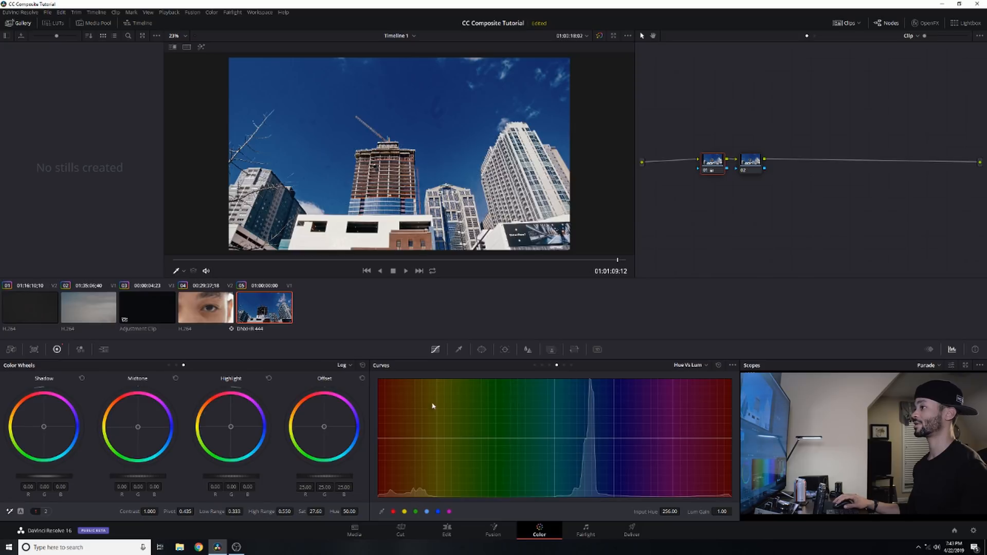
click(414, 115)
click(654, 439)
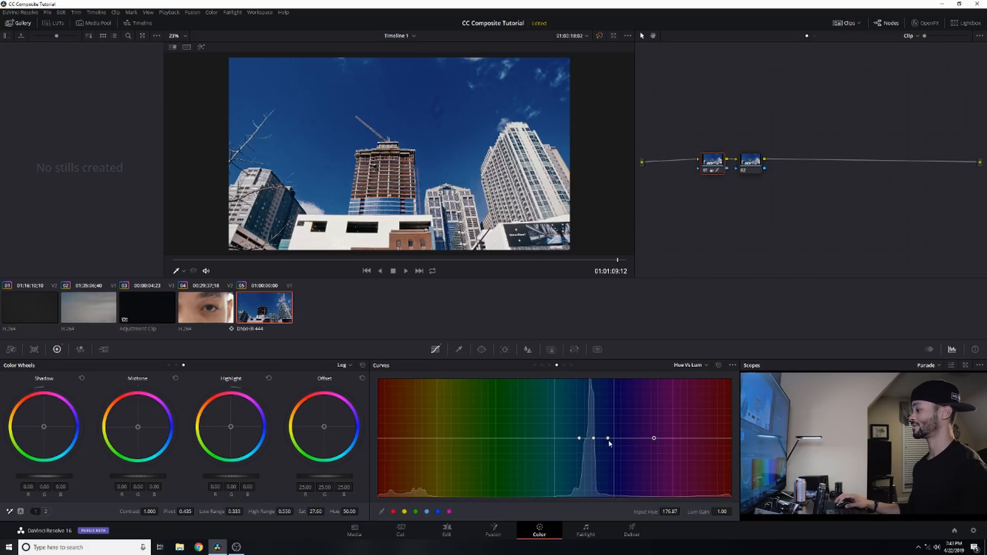
- Raise the blue range of the Hue Vs Lum curve to about 1.38 lum gain at the sky hue, widening its falloff toward cyan
drag(608, 440, 632, 404)
drag(594, 438, 589, 418)
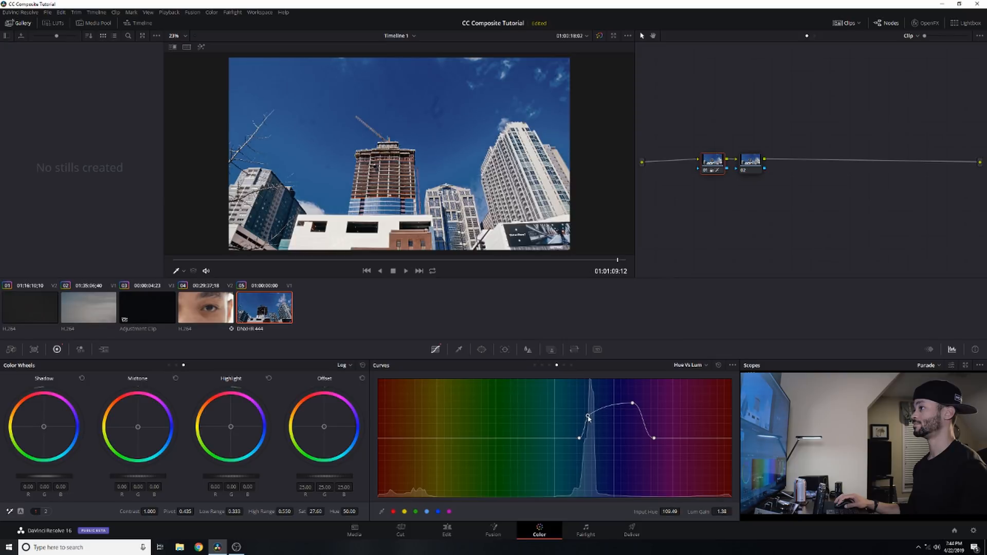
click(557, 439)
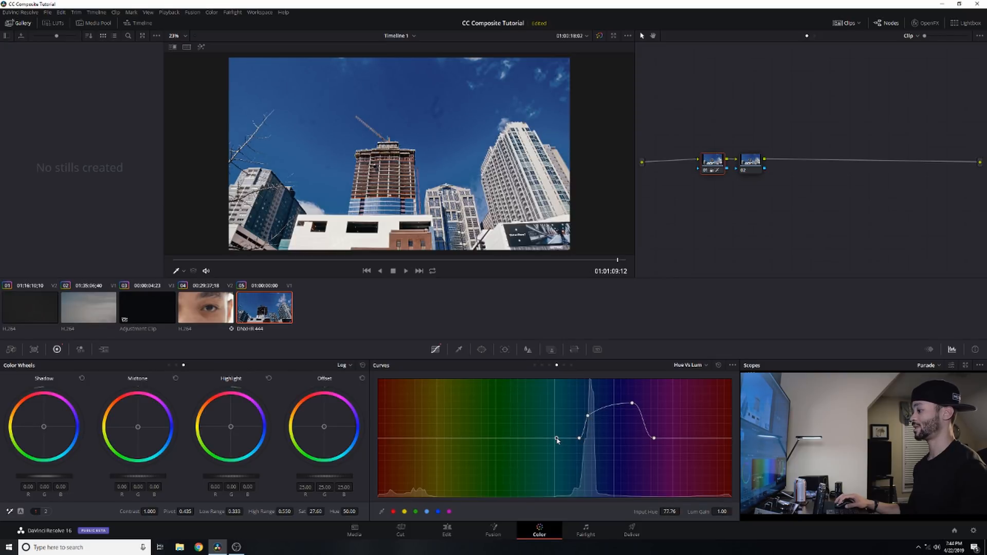
right_click(580, 439)
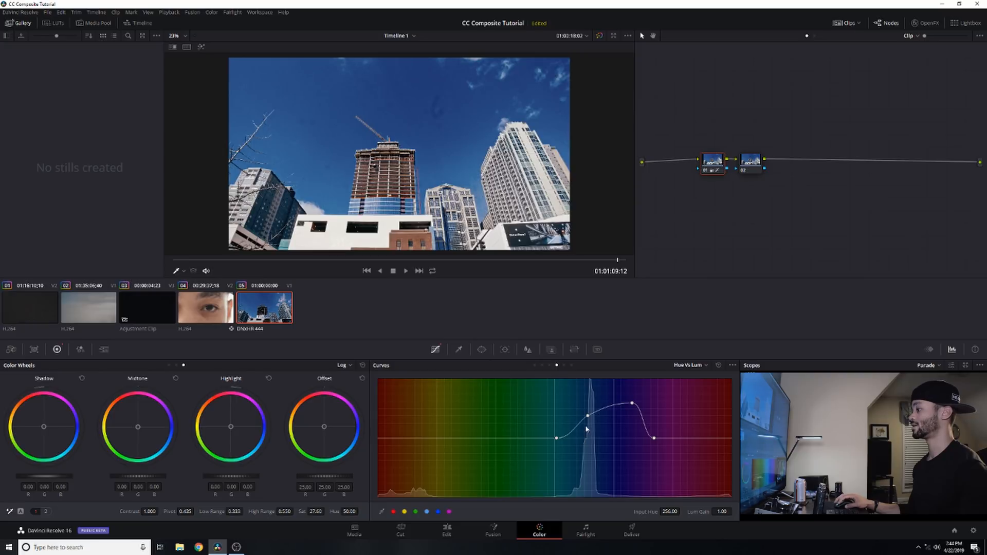
- Add a serial node after node 02 and set node 02's midtone detail to -25.50
click(751, 160)
key(alt+s)
click(755, 161)
click(45, 512)
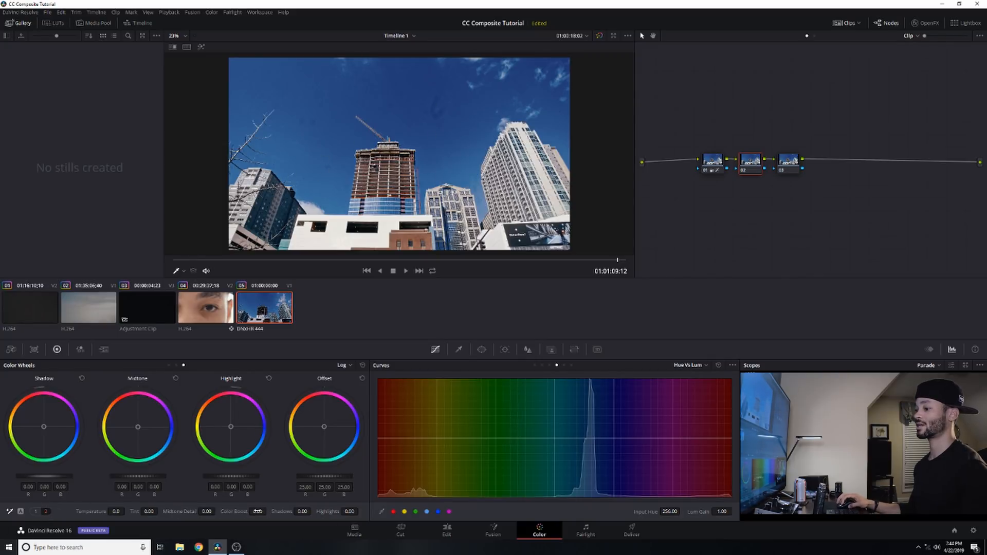
drag(207, 512, 203, 511)
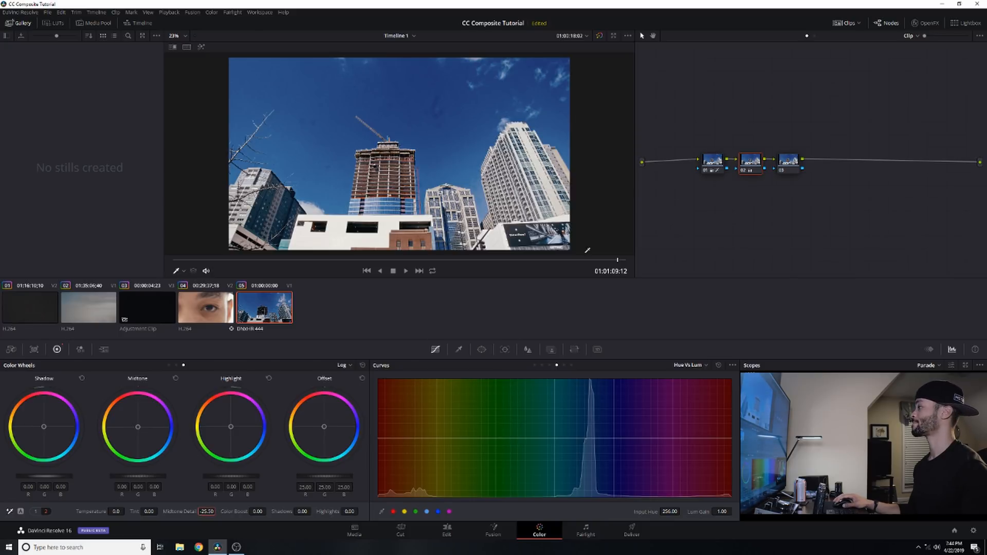
- Lower node 03's contrast to 0.760 on the construction clip
click(790, 162)
click(35, 511)
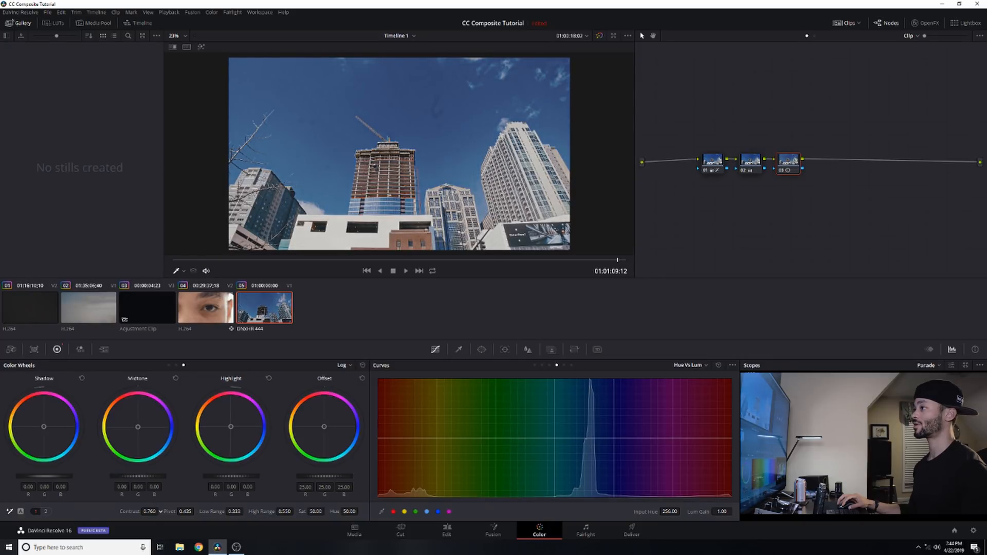
- On the Edit page, scale the construction clip to a zoom of 0.430 at a frame showing the eye composite
click(459, 530)
click(534, 466)
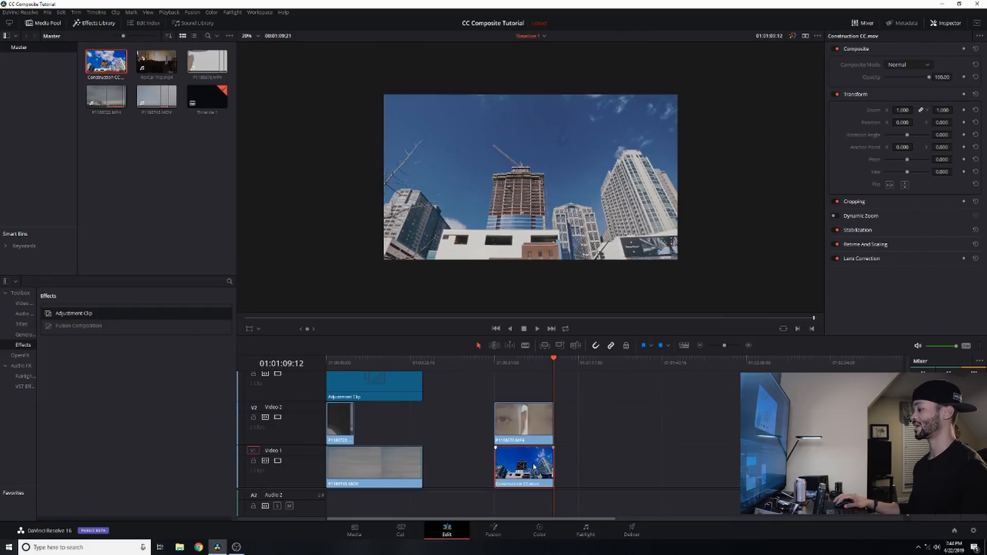
click(515, 363)
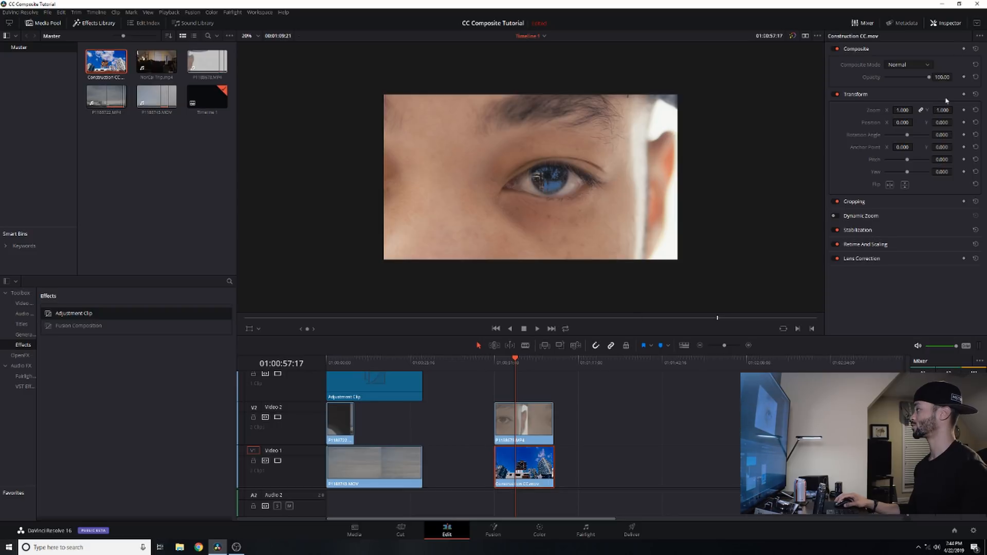
drag(902, 110, 896, 110)
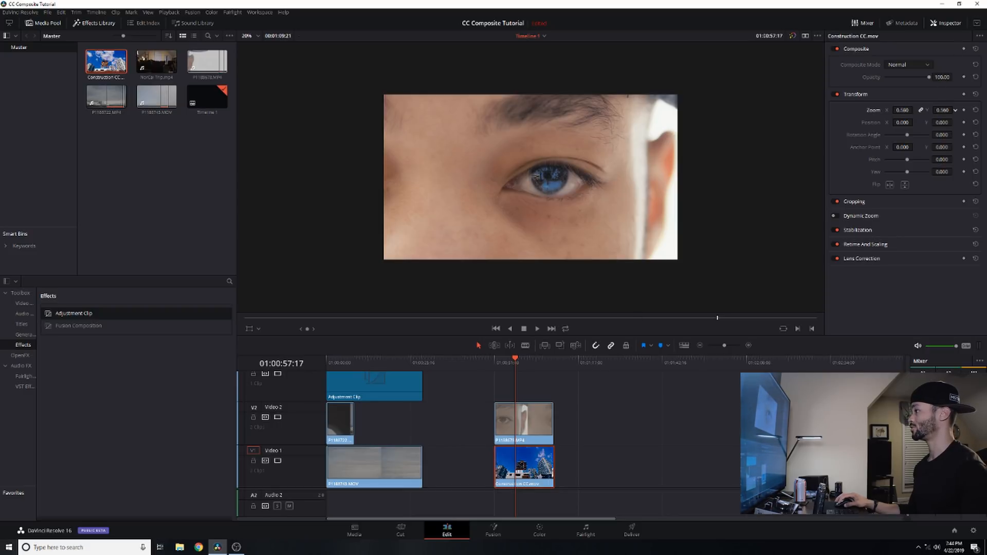
- Position the construction clip within the iris at X about -30 and Y -274, and scrub through the clip to check it
drag(941, 123, 880, 123)
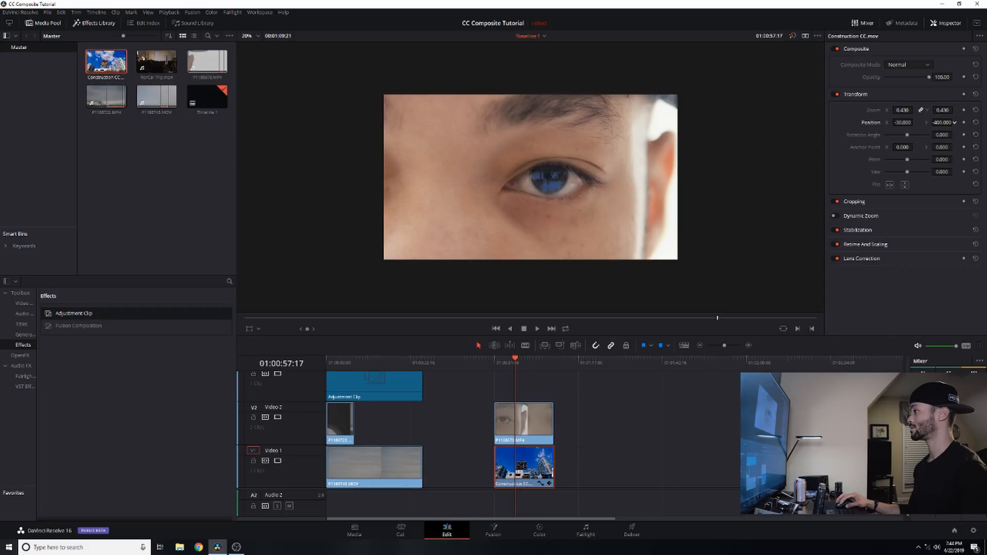
drag(954, 122, 961, 123)
click(516, 361)
drag(518, 363, 544, 375)
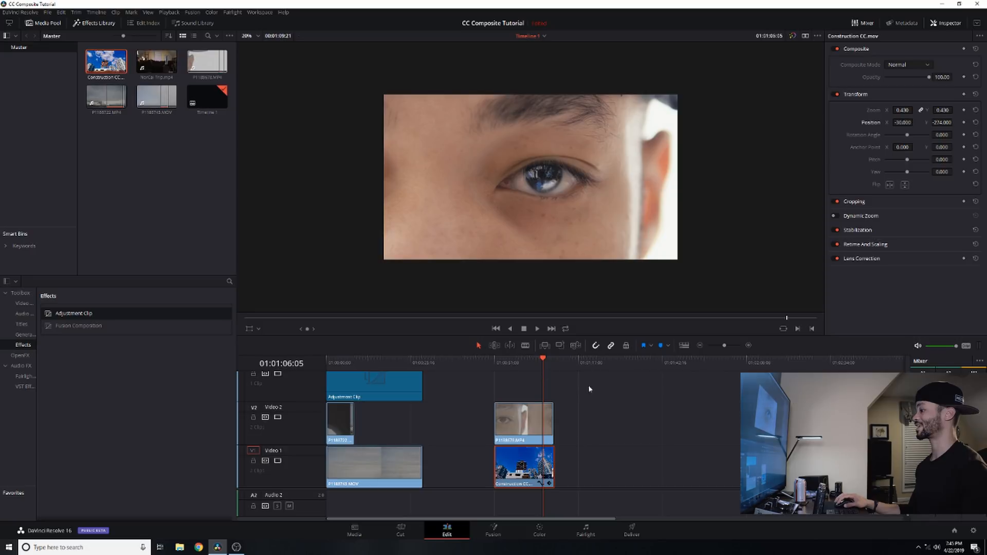